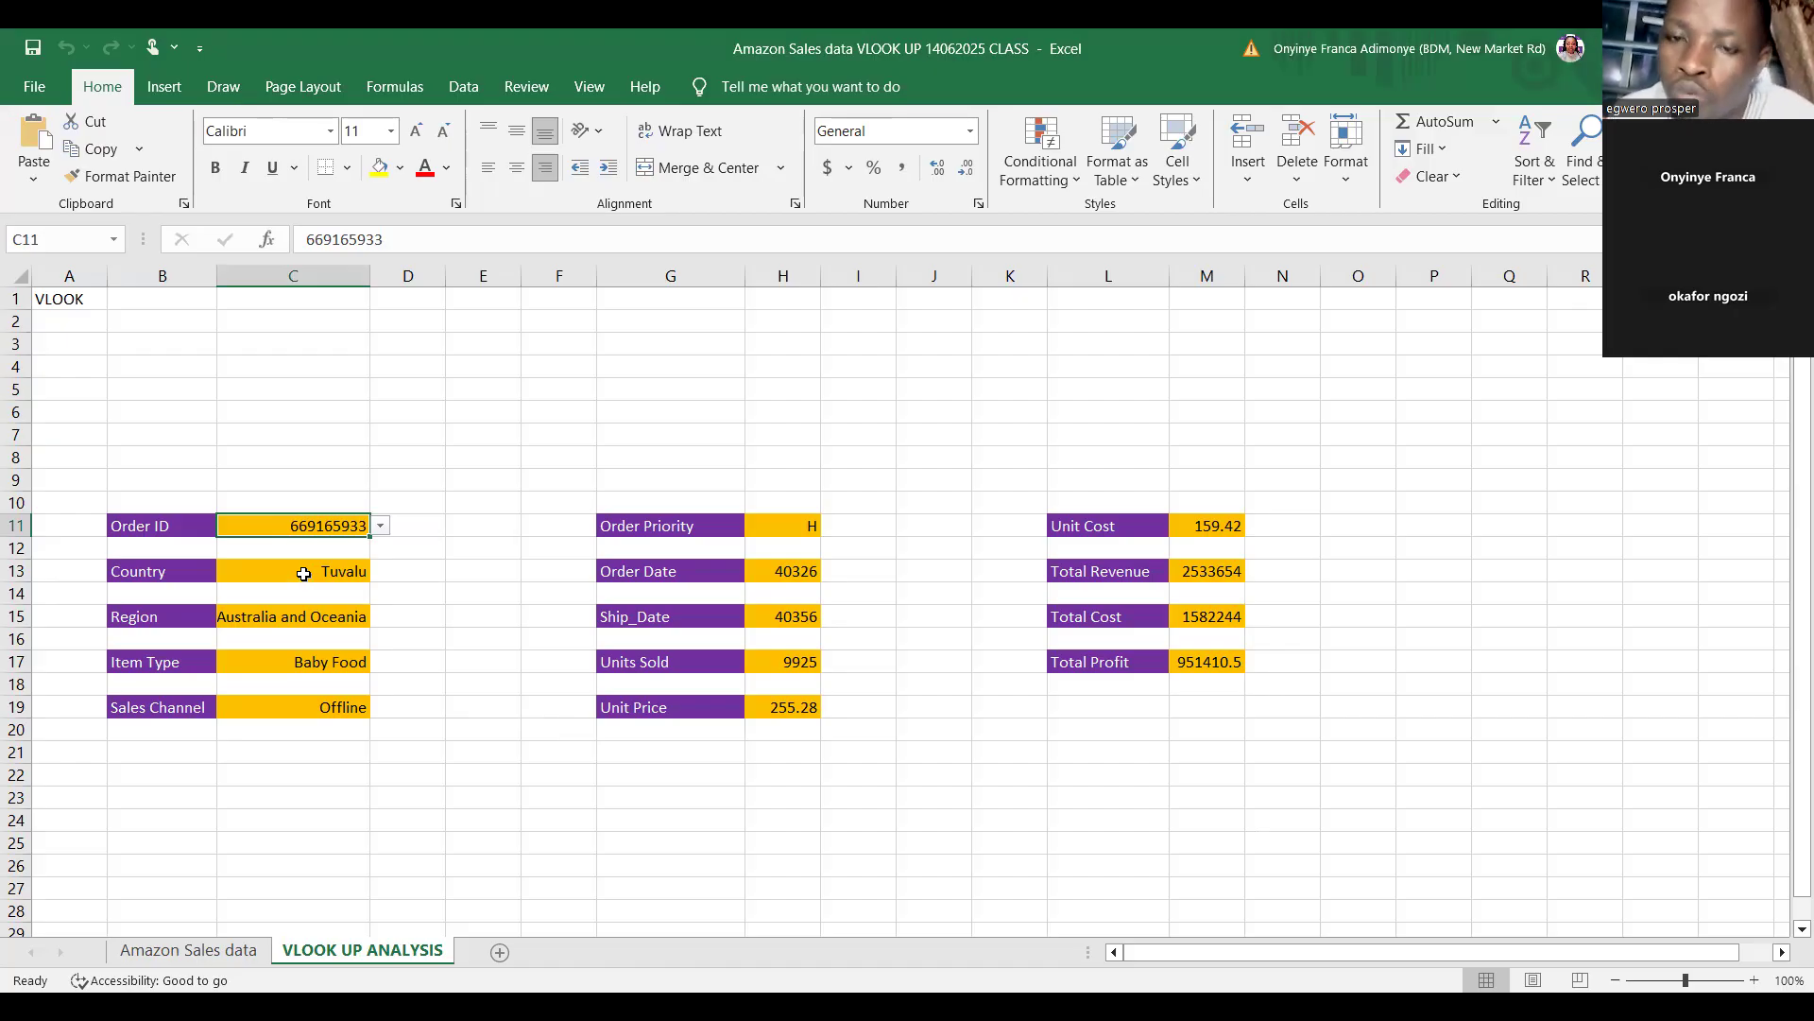
Inspect the data validation list settings of the Order ID cell C11, closing the dialog without changes.
left_click(303, 573)
left_click(313, 525)
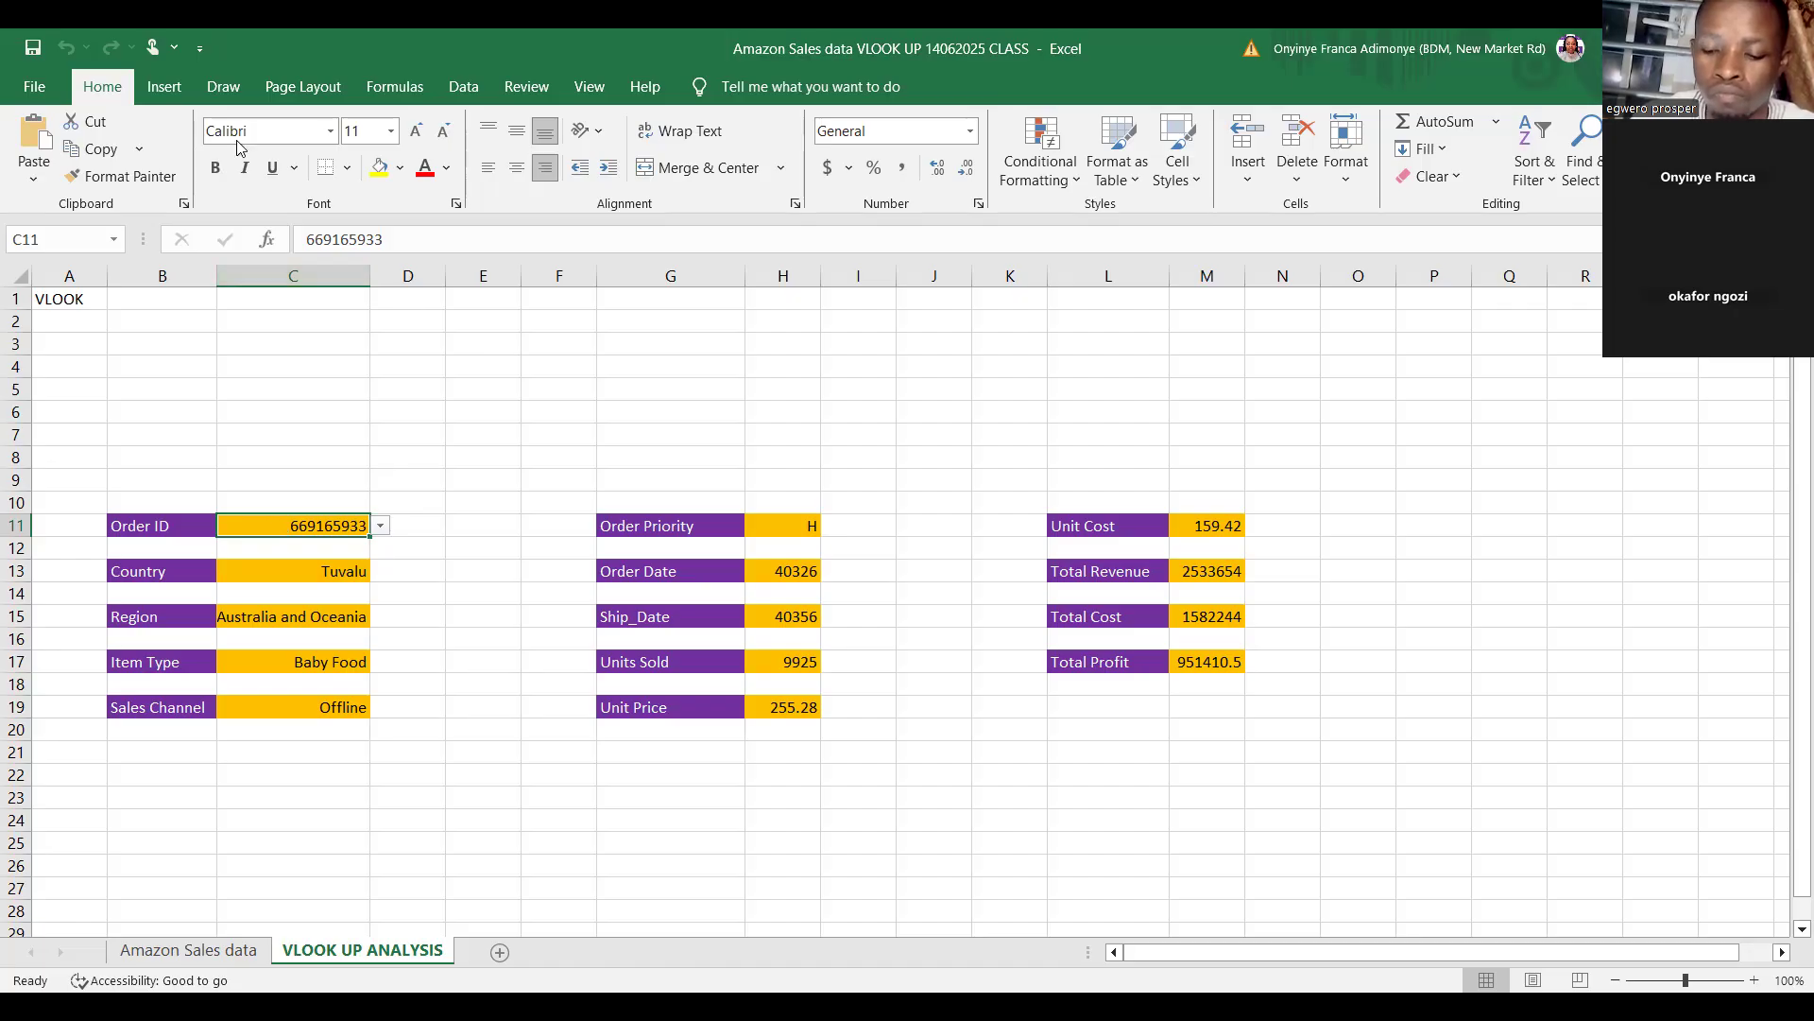
left_click(224, 87)
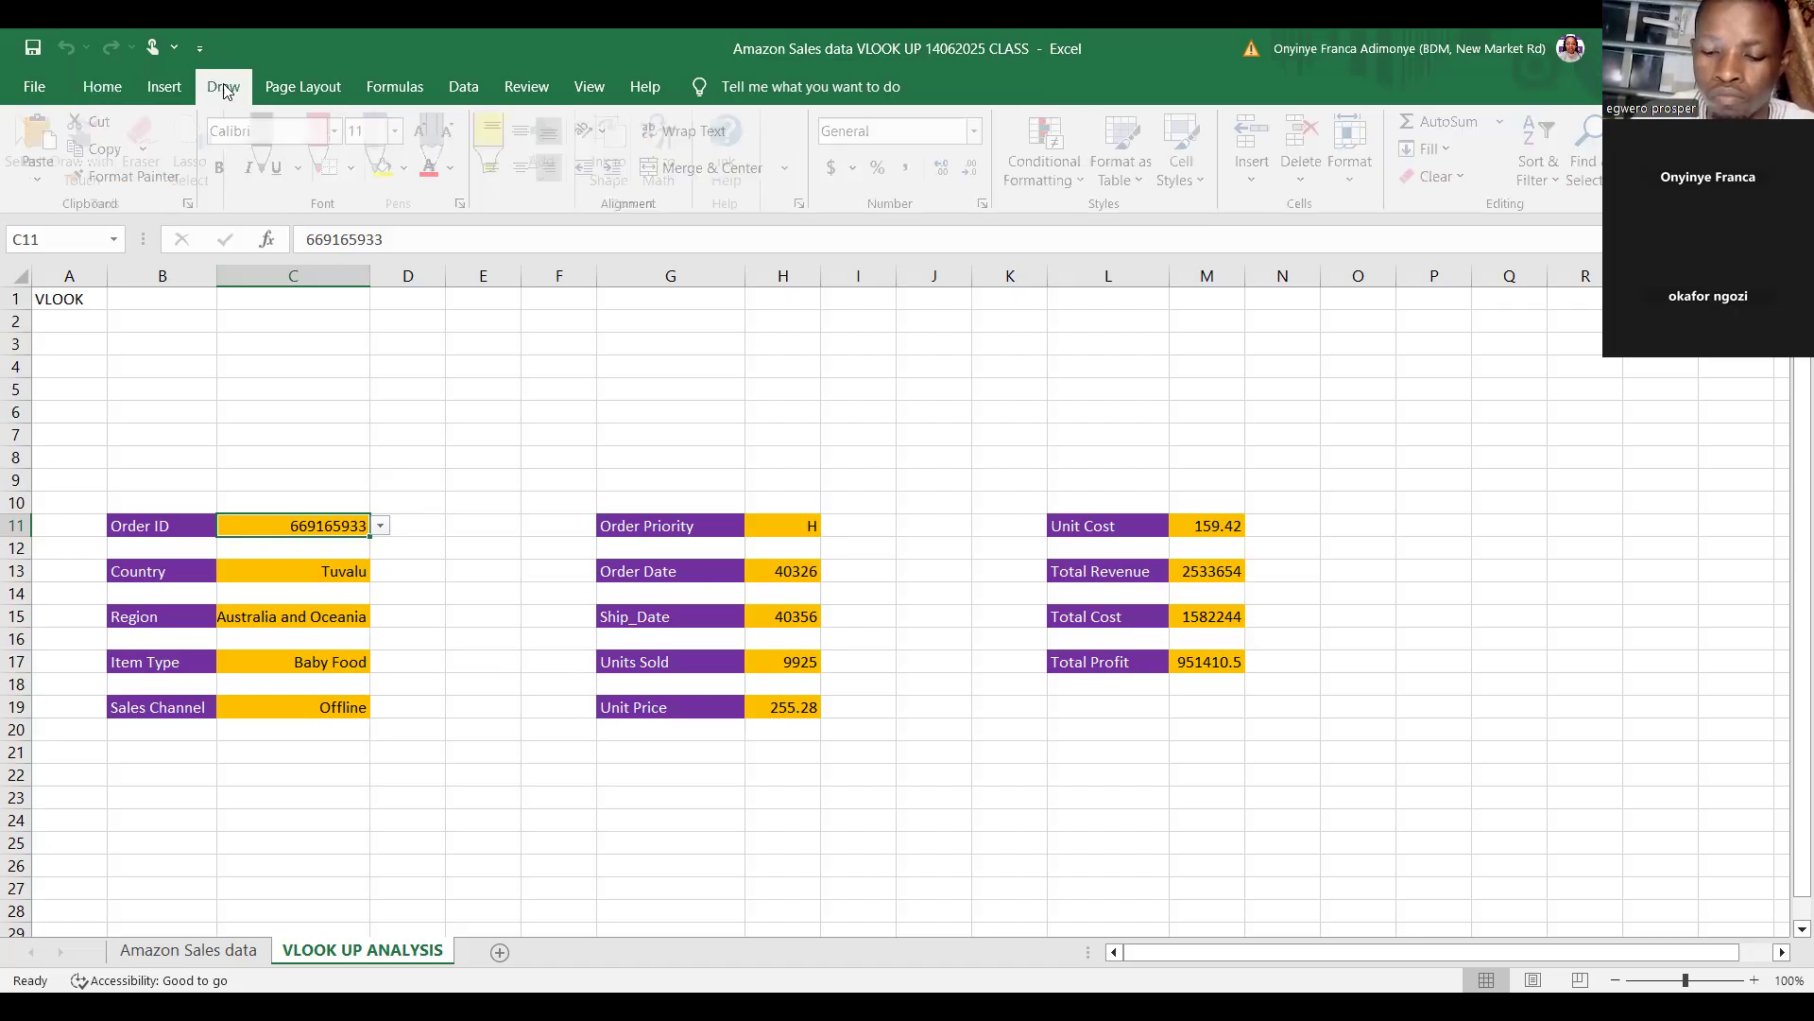
left_click(118, 87)
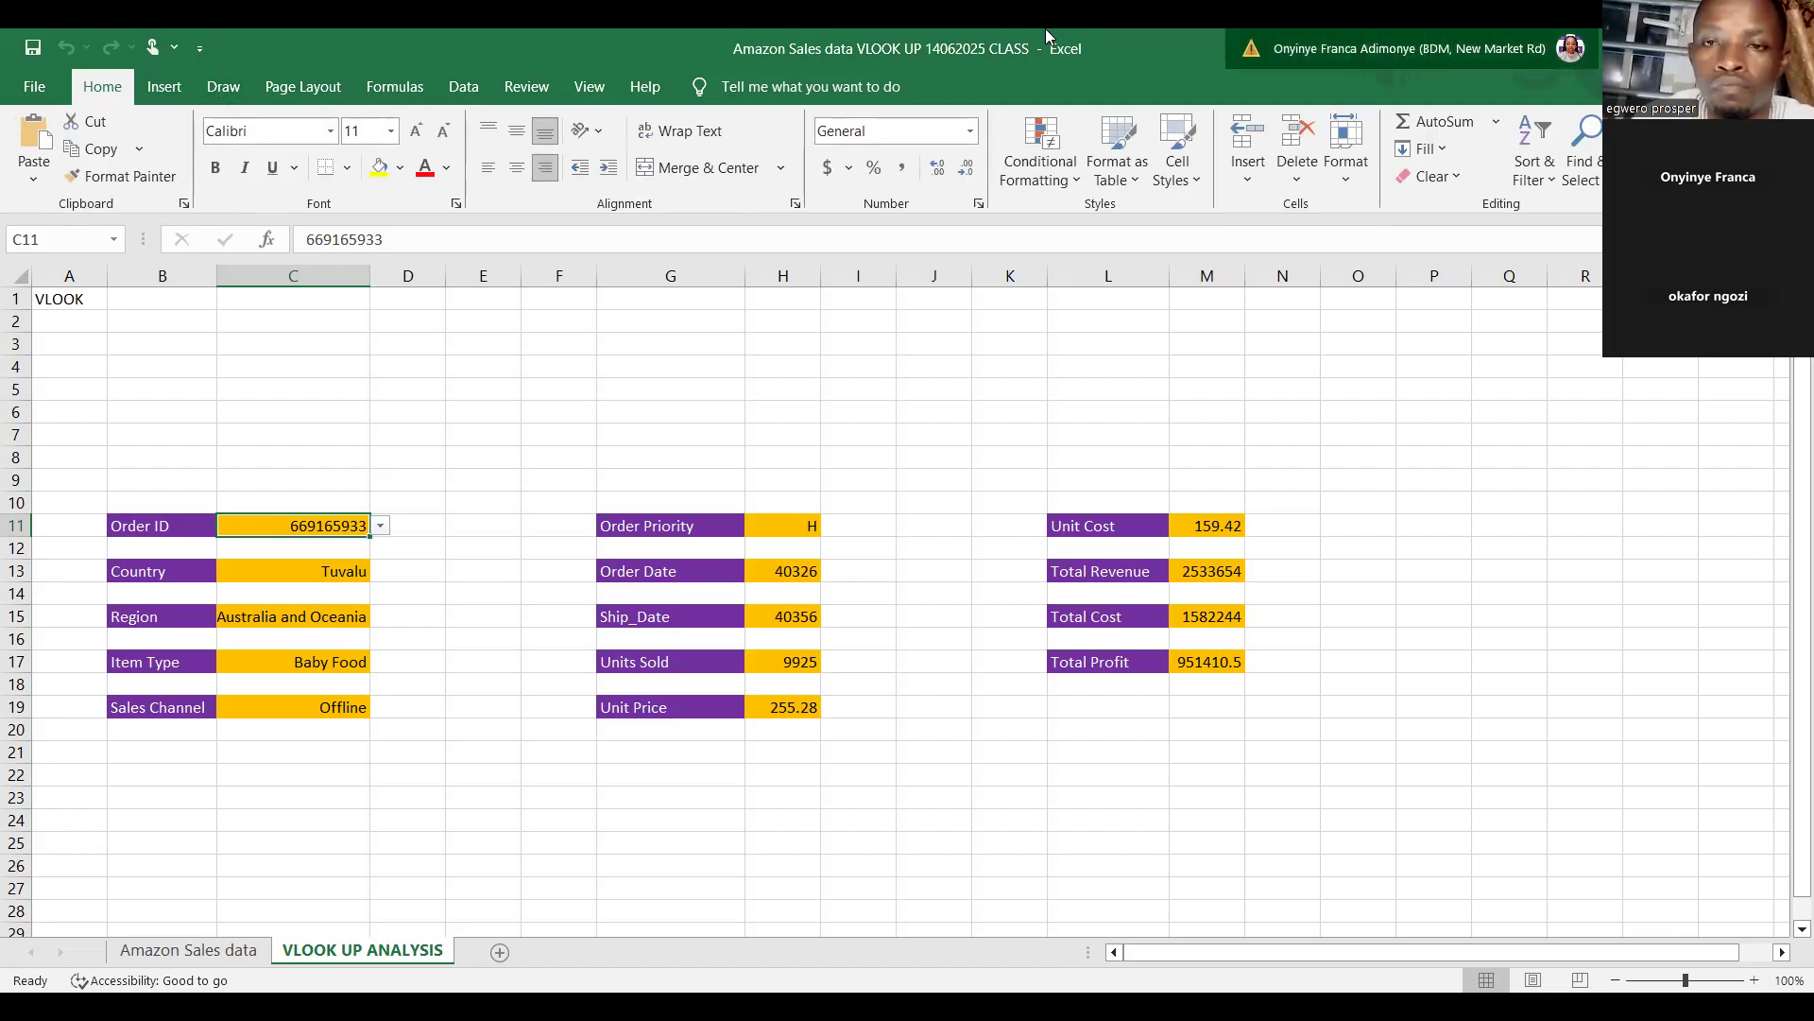
left_click(461, 86)
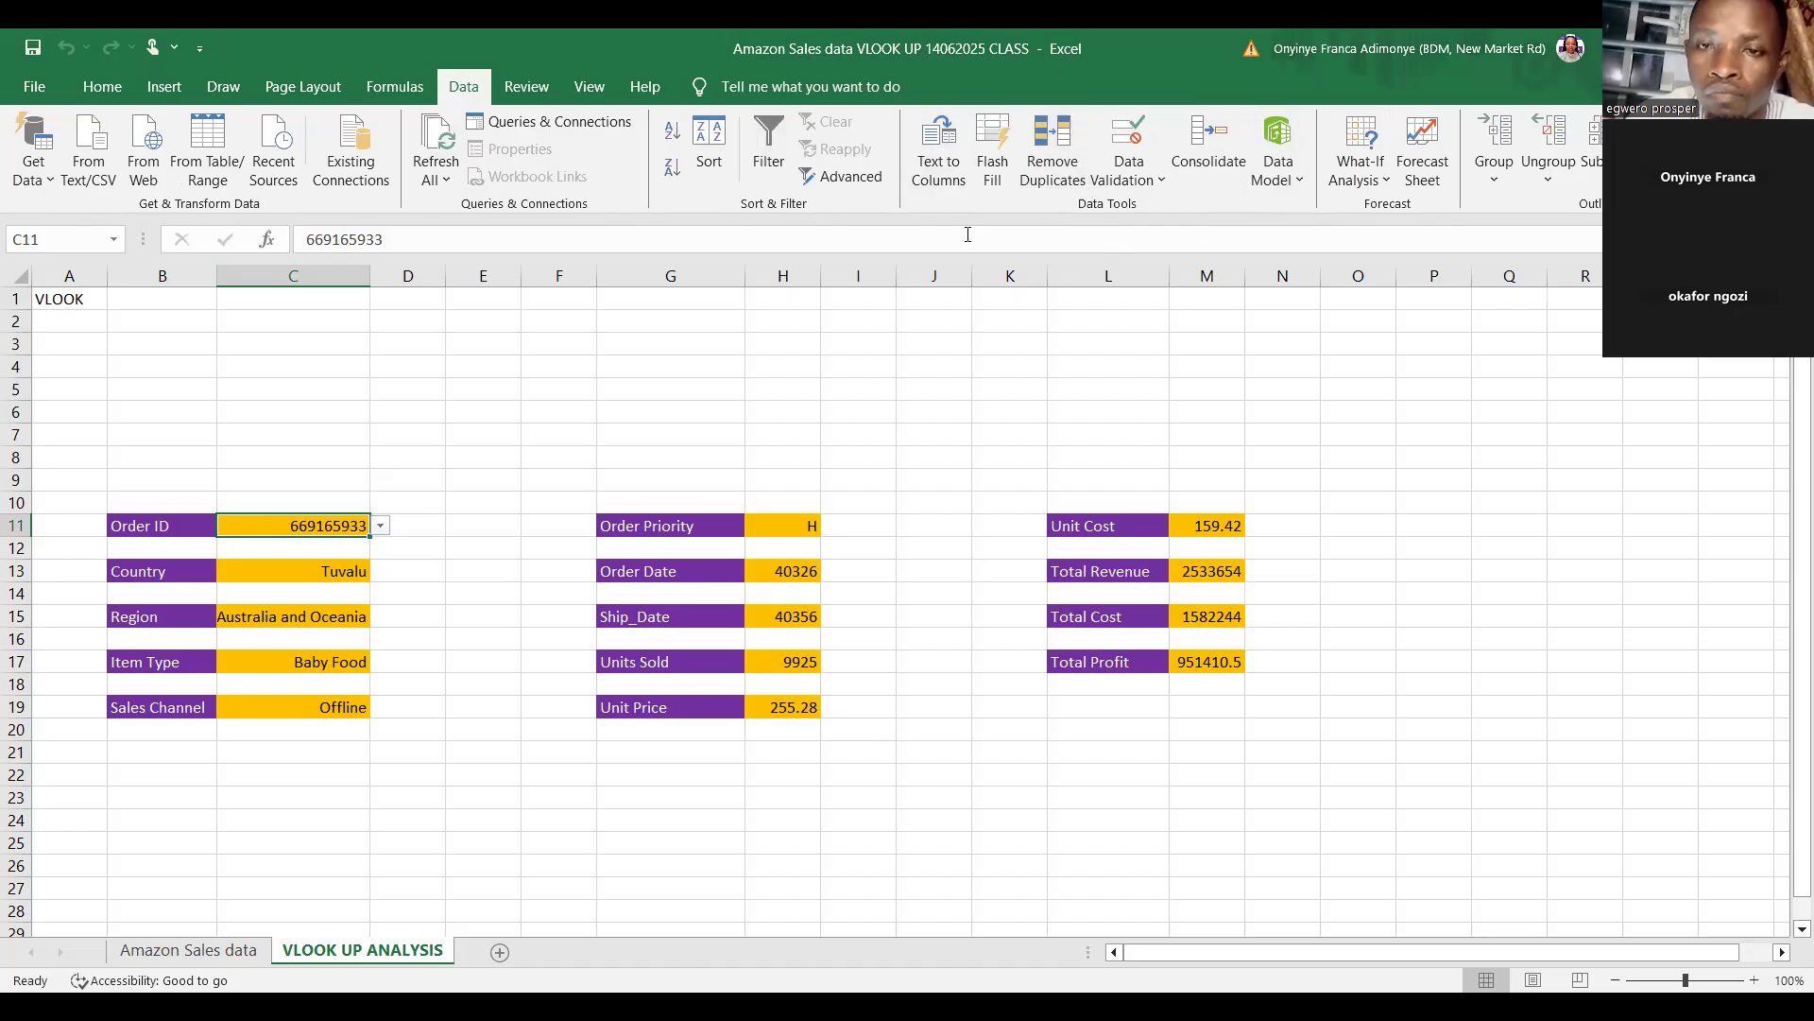
left_click(1163, 181)
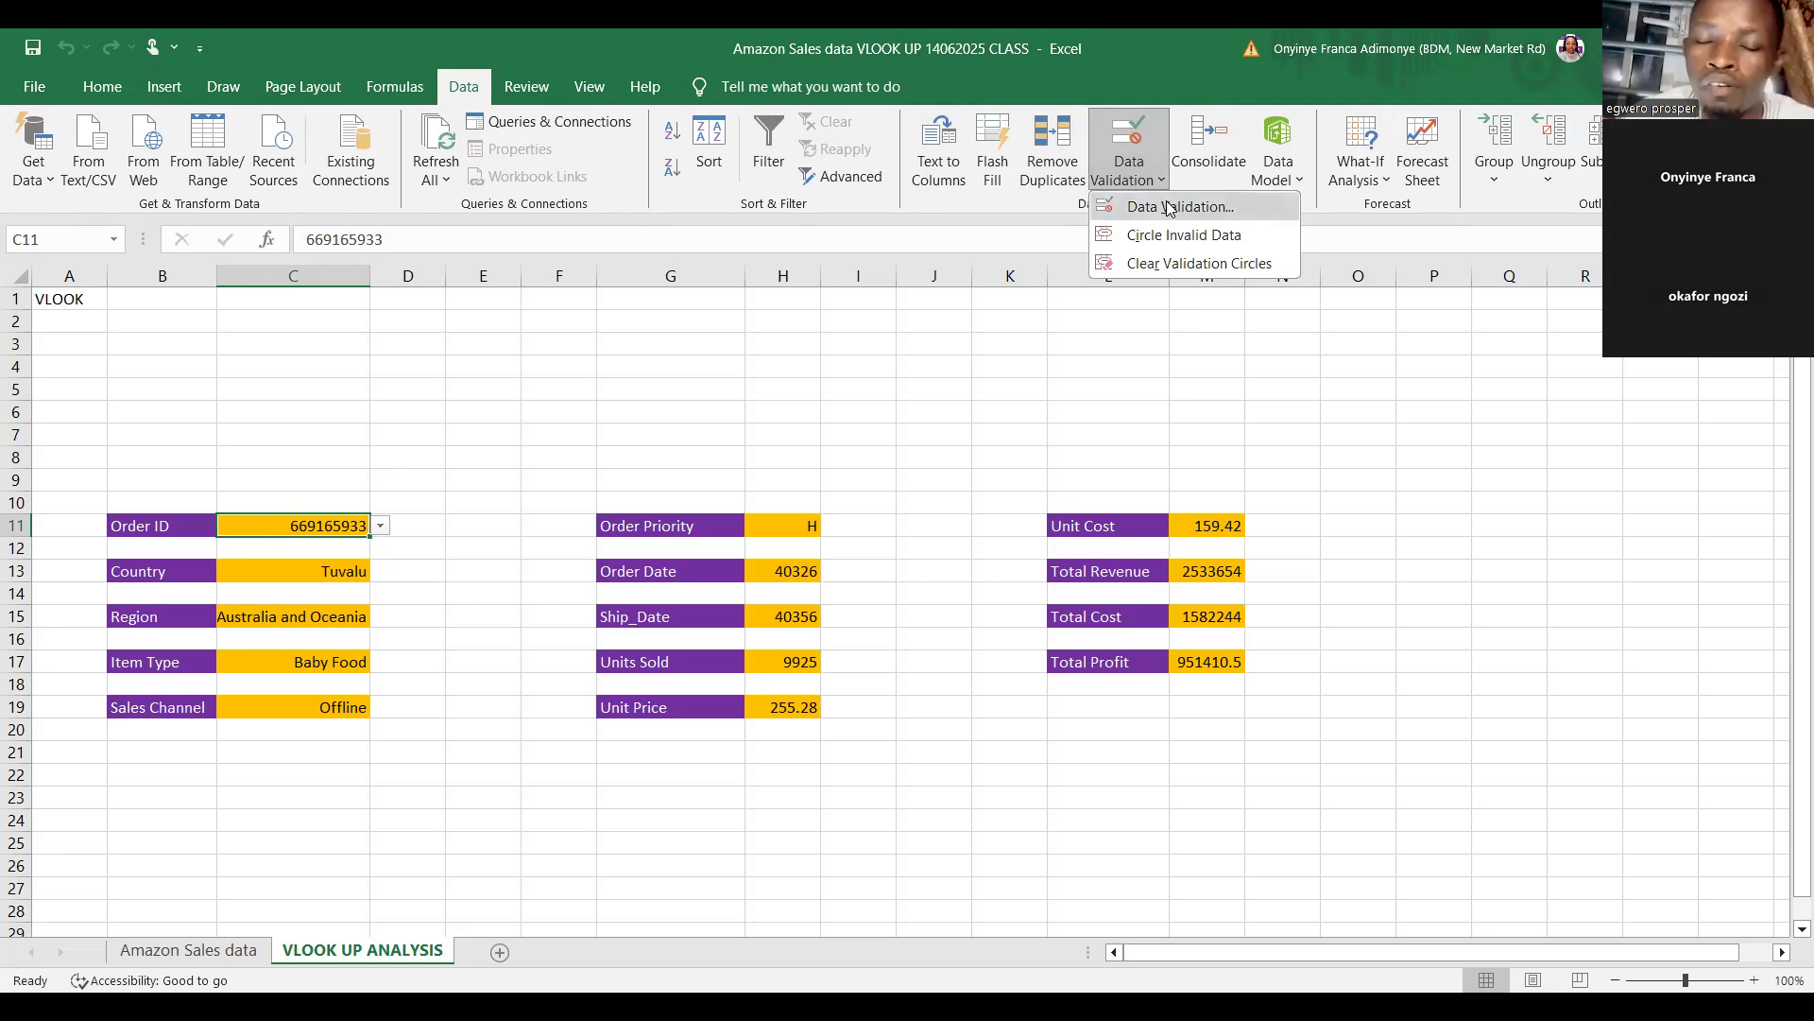
left_click(1168, 207)
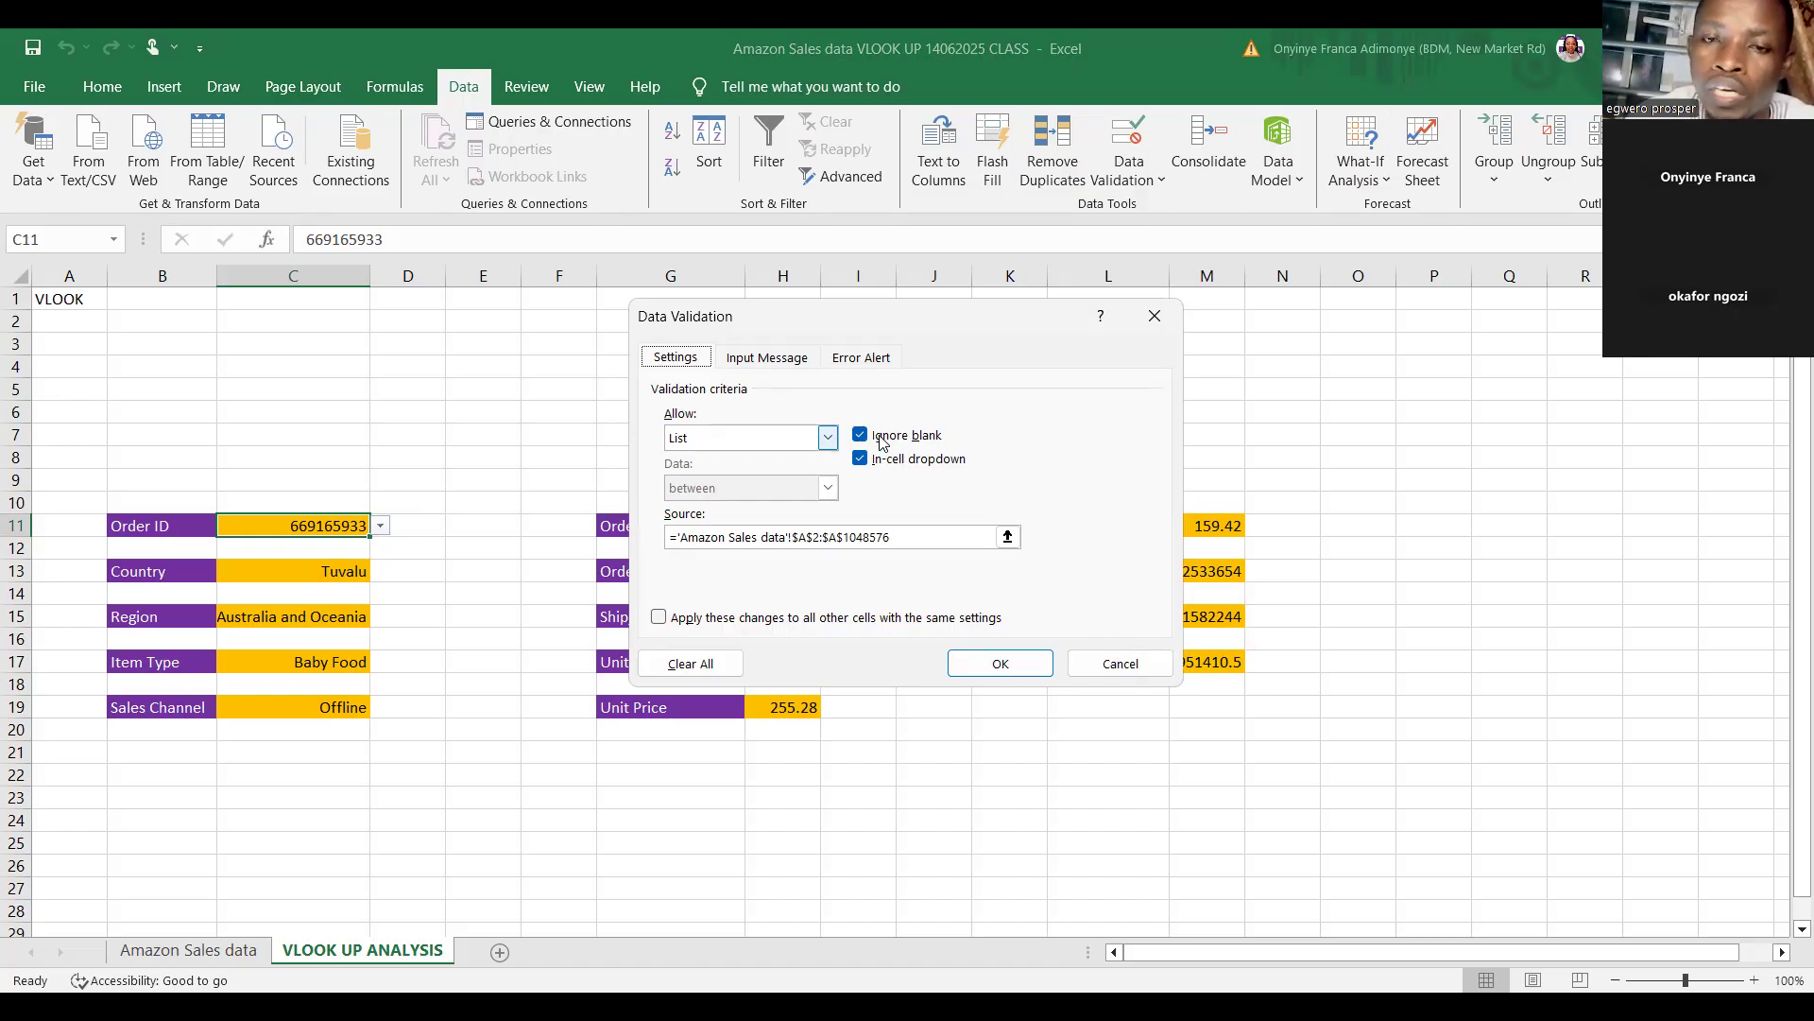
left_click(1120, 666)
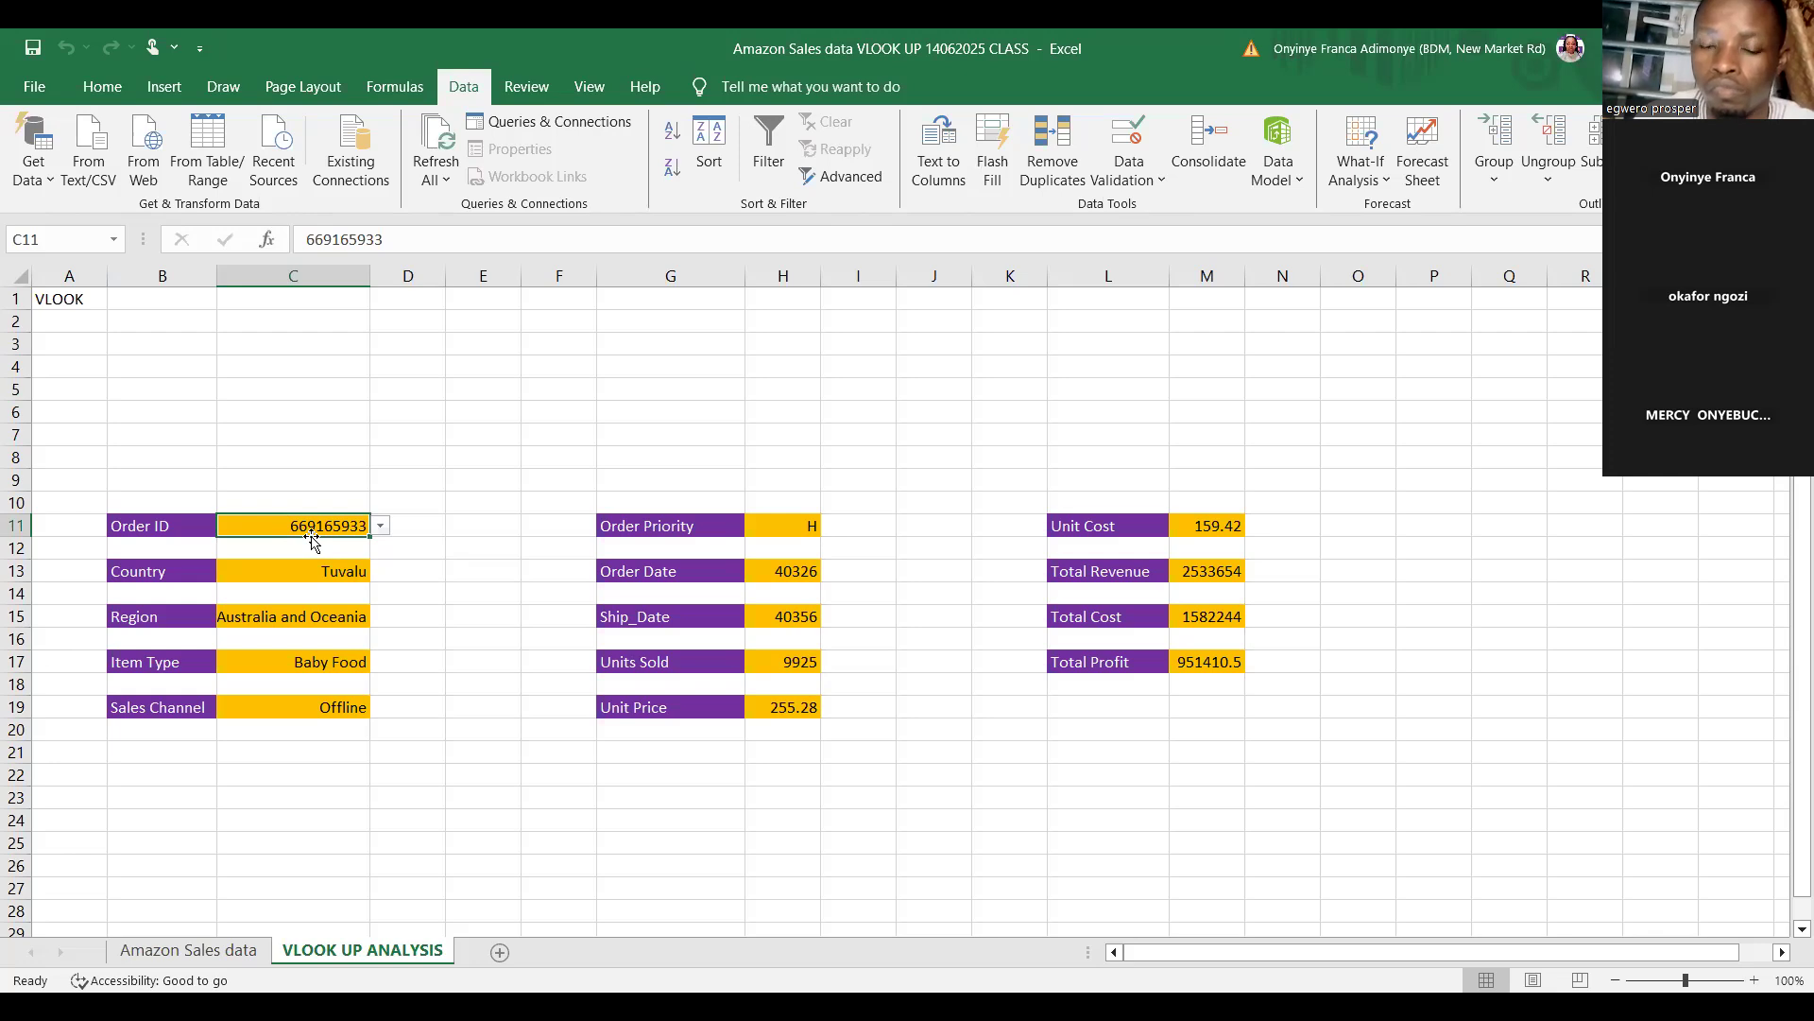
Pick different Order IDs from the dropdown list in C11 to test the lookup results.
left_click(382, 527)
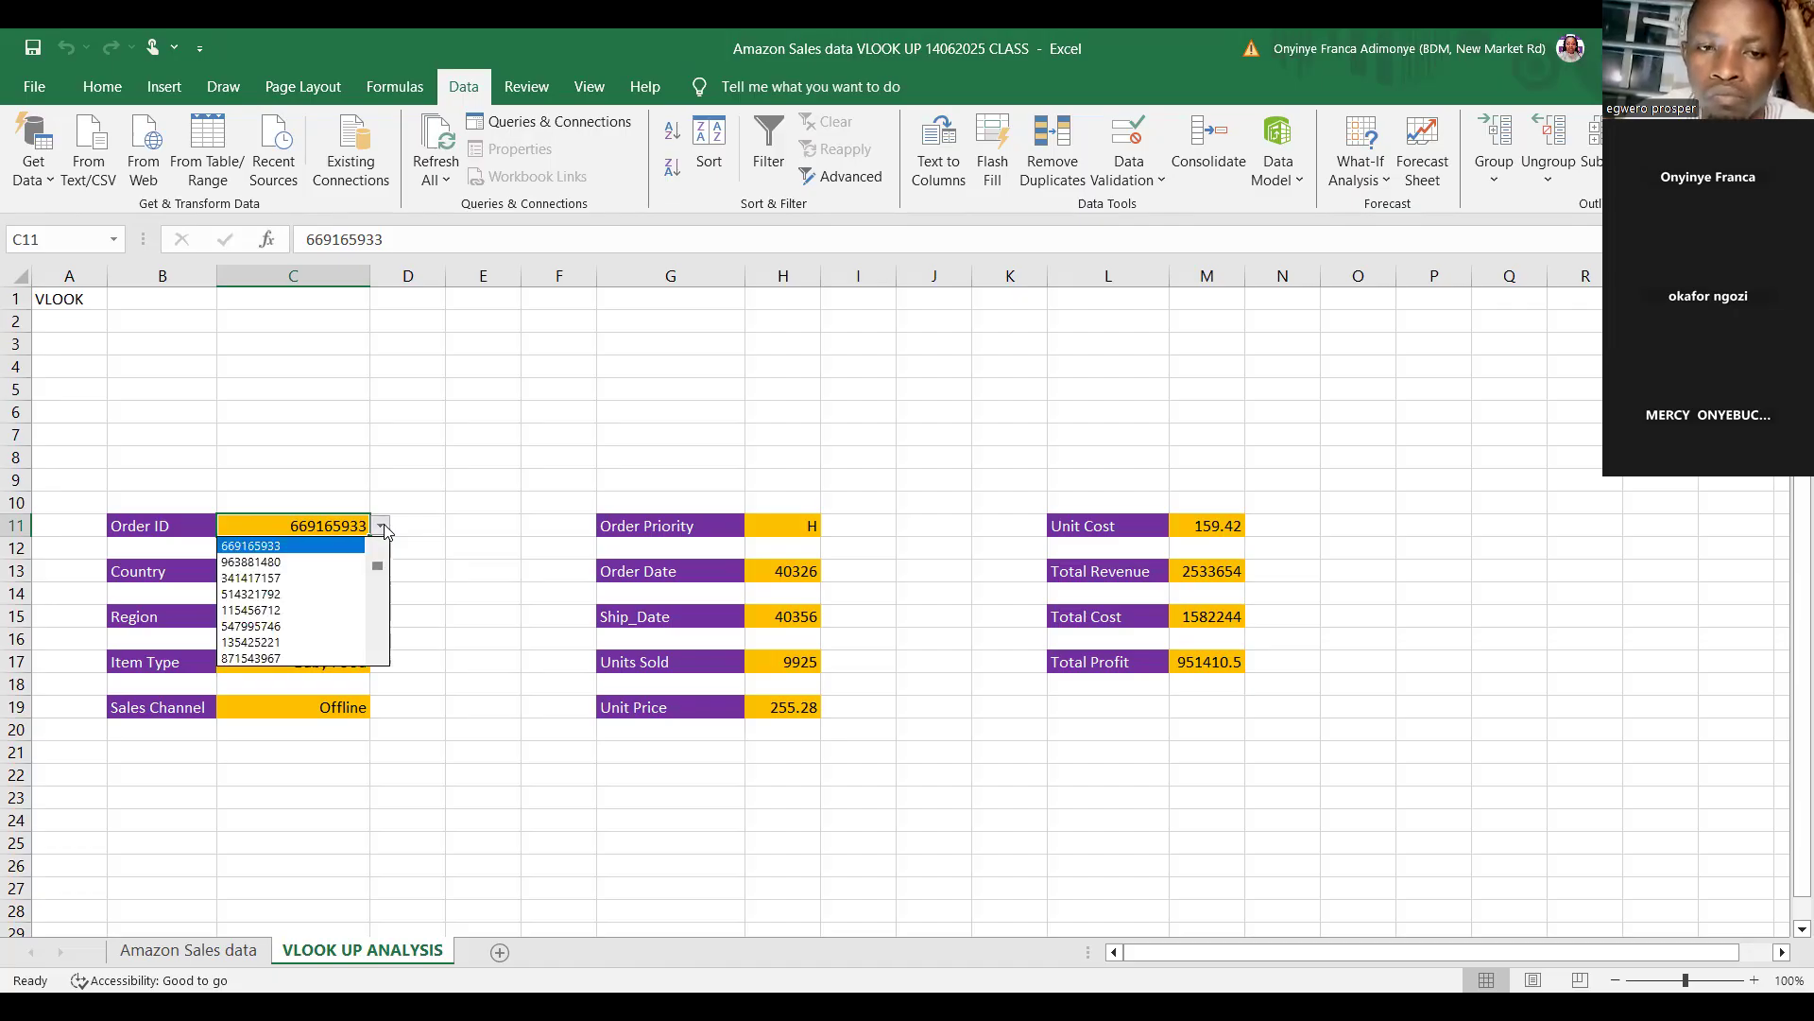
left_click(329, 555)
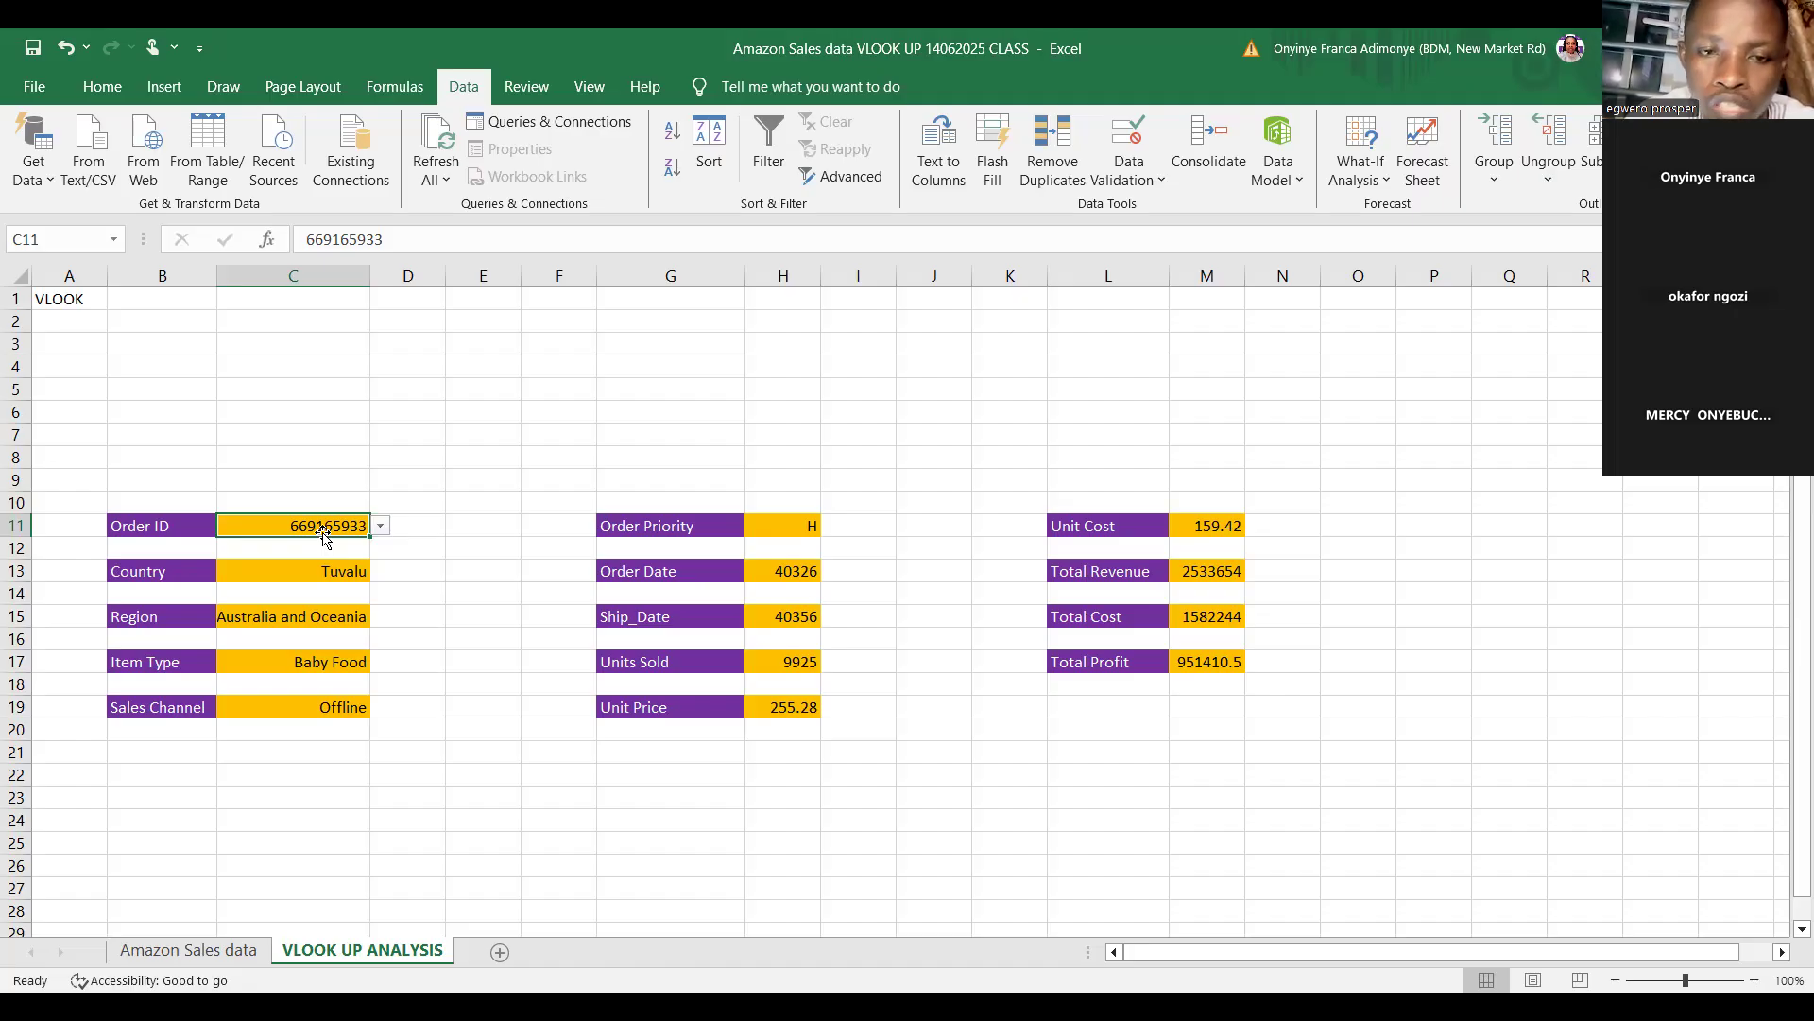
left_click(383, 525)
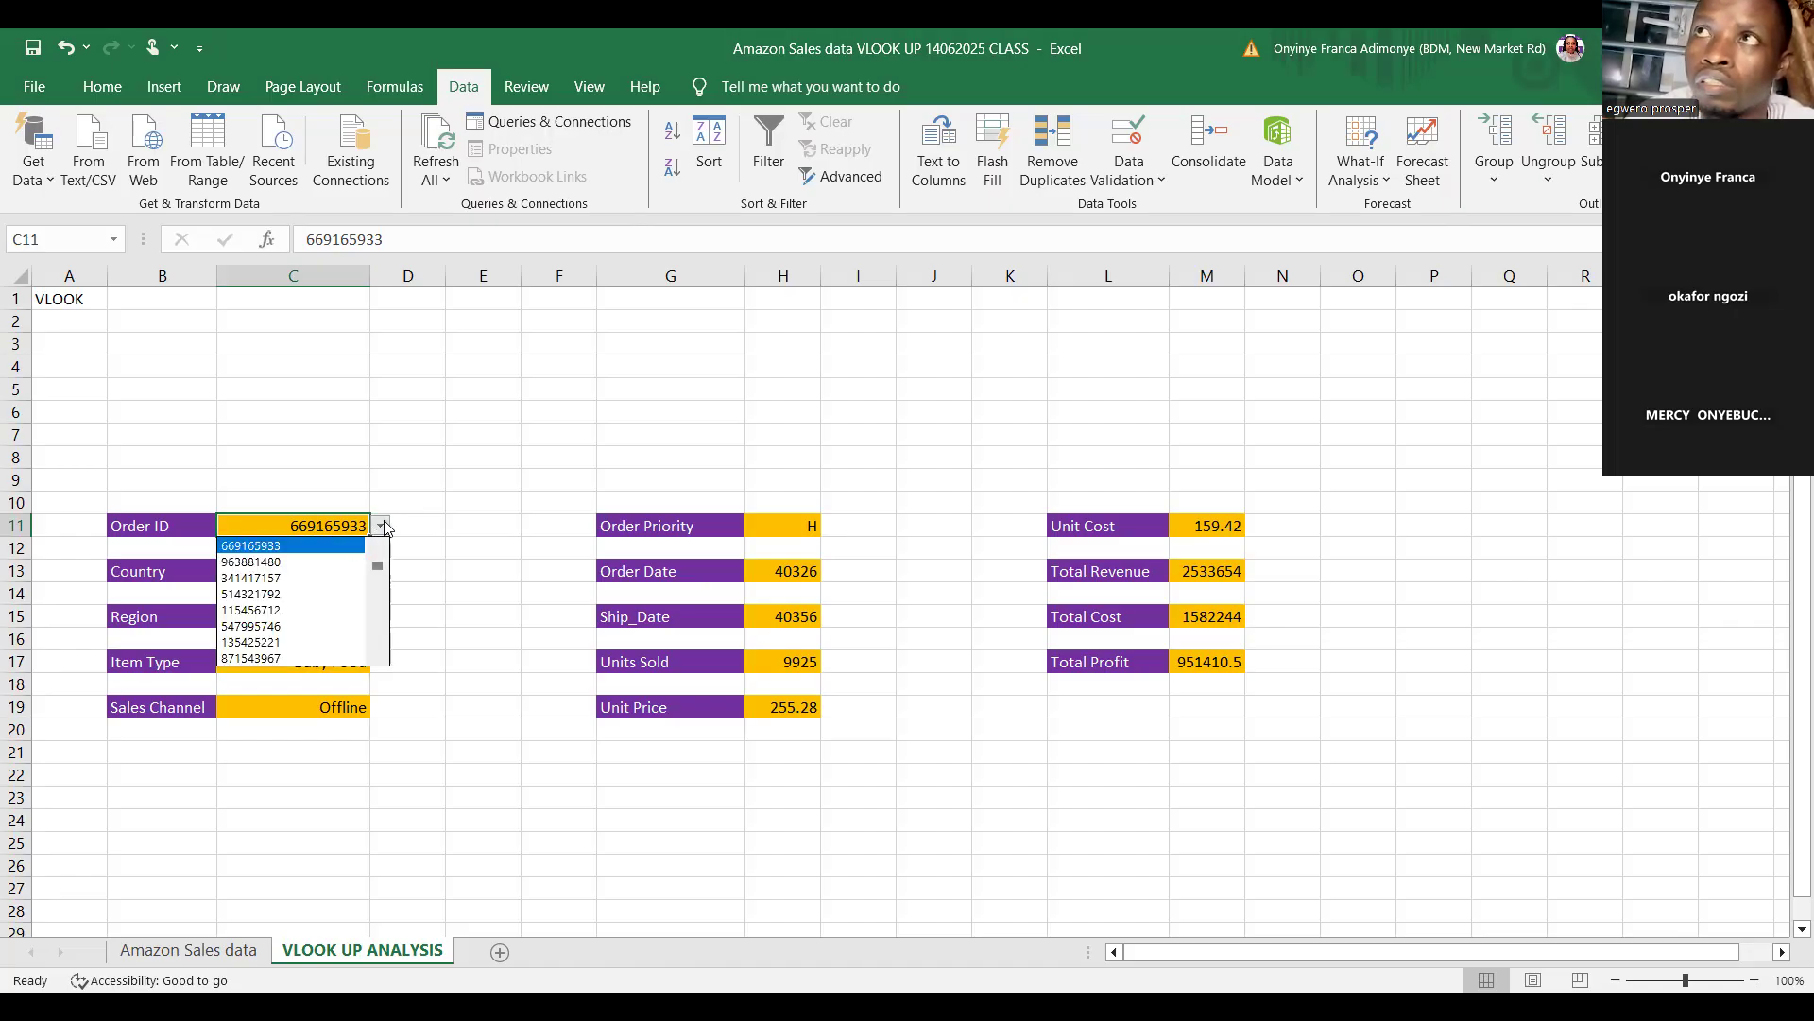
left_click(298, 562)
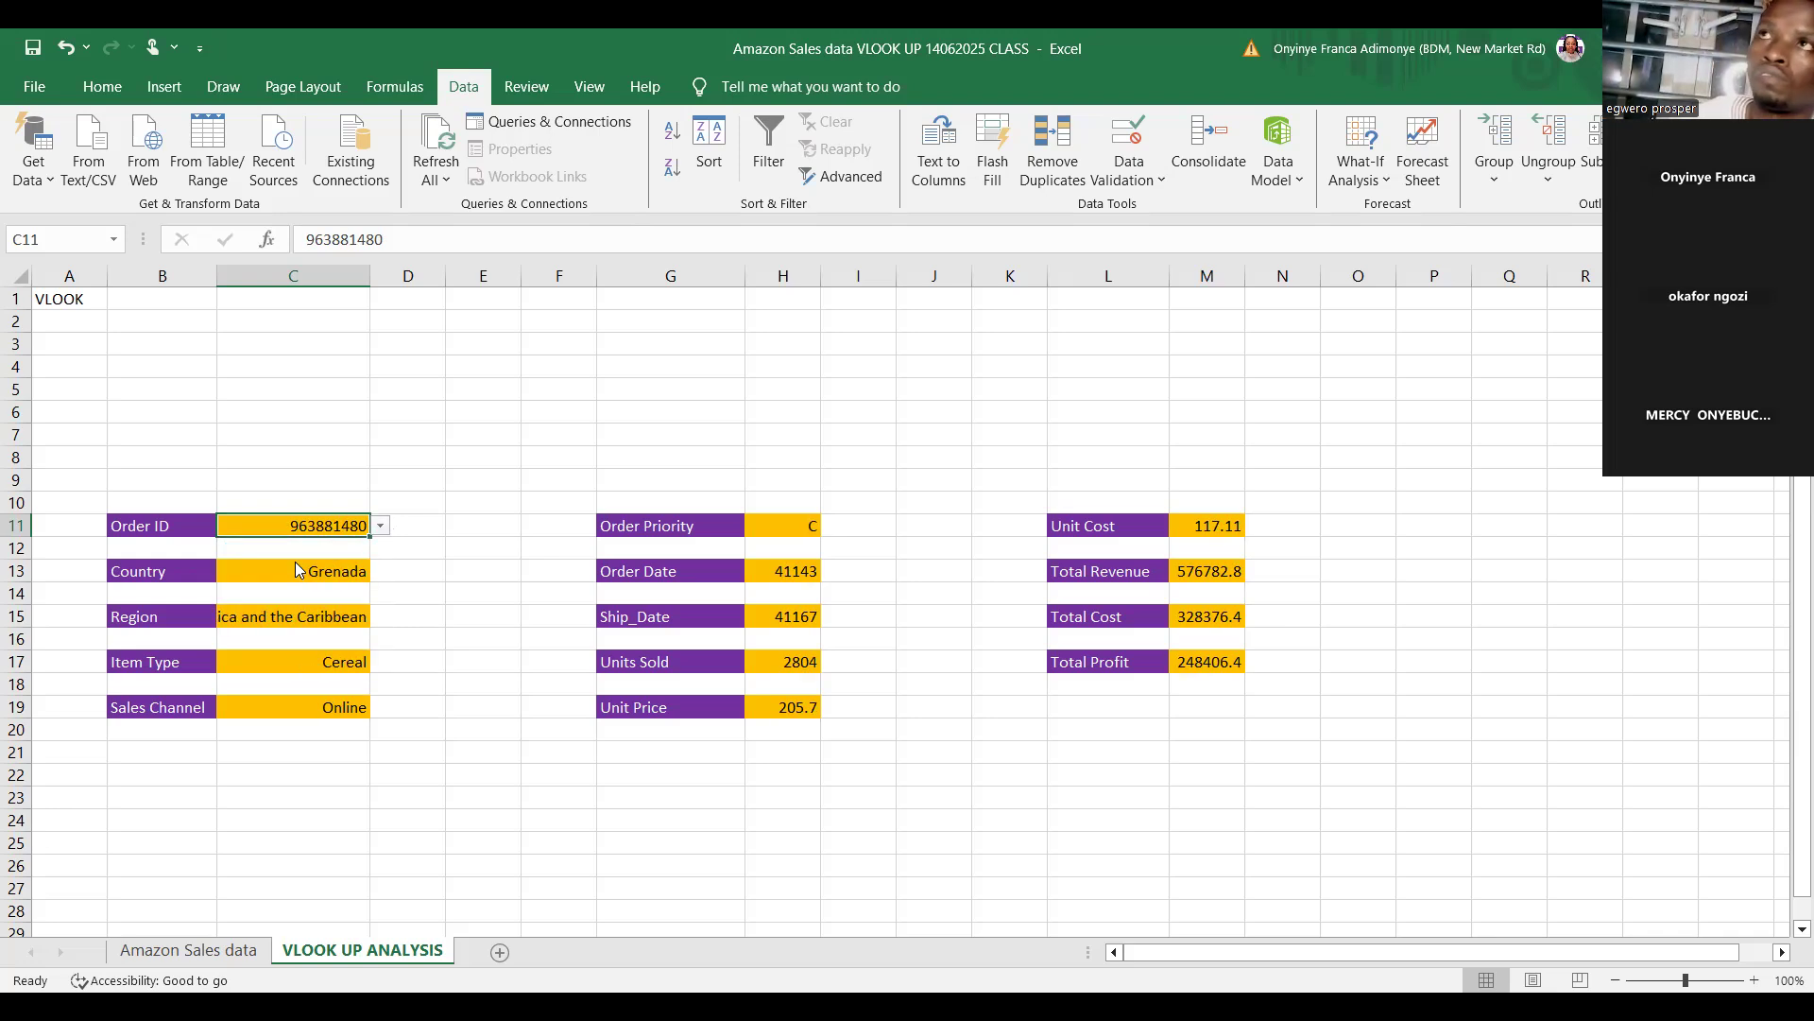
left_click(381, 529)
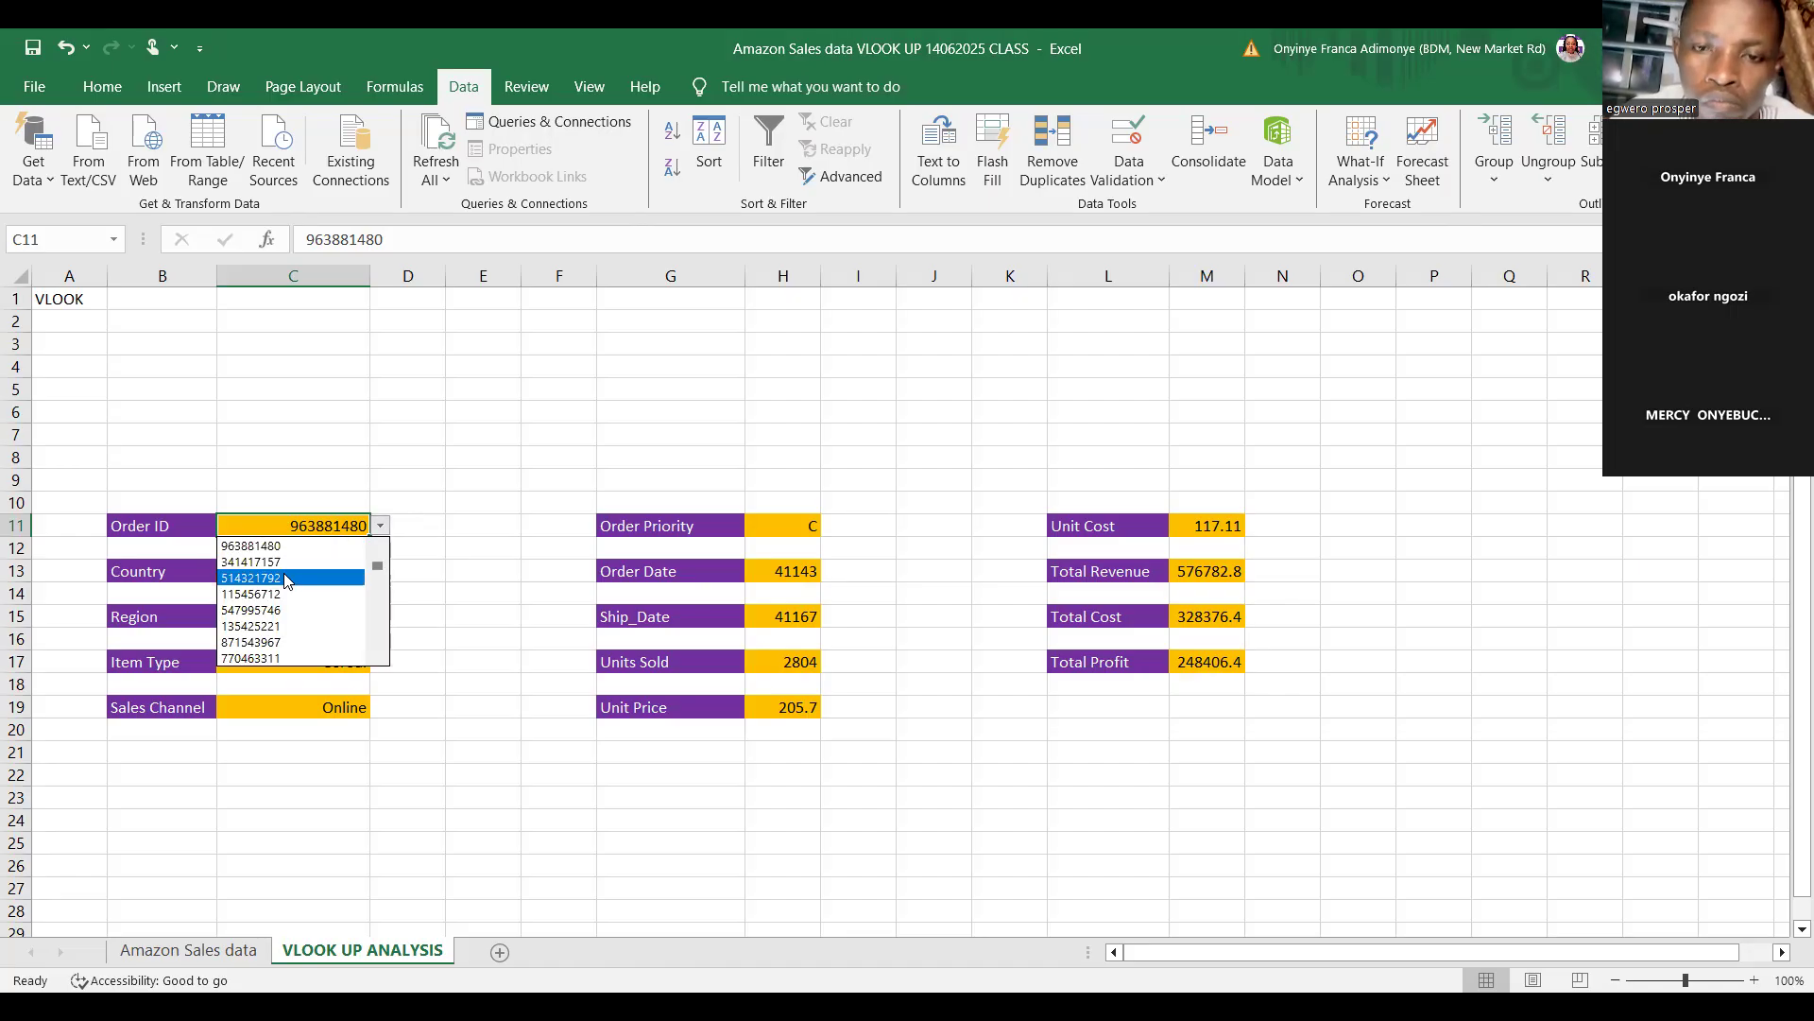
left_click(262, 594)
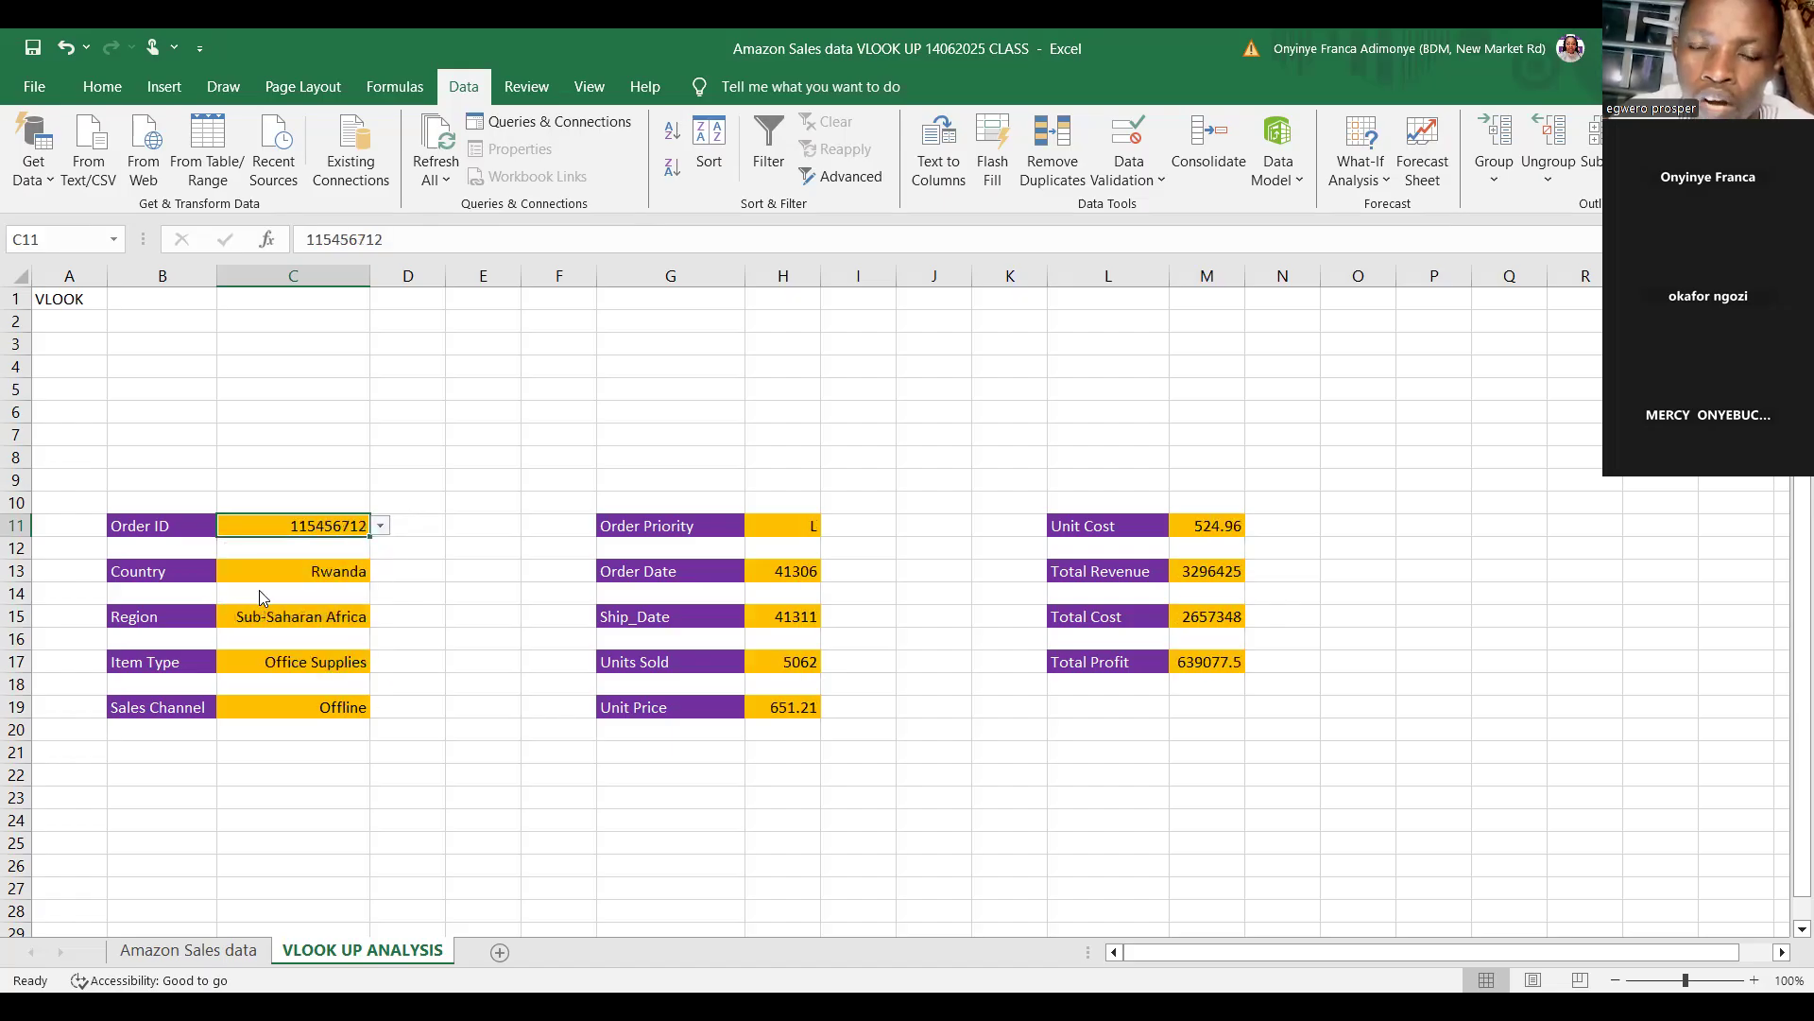
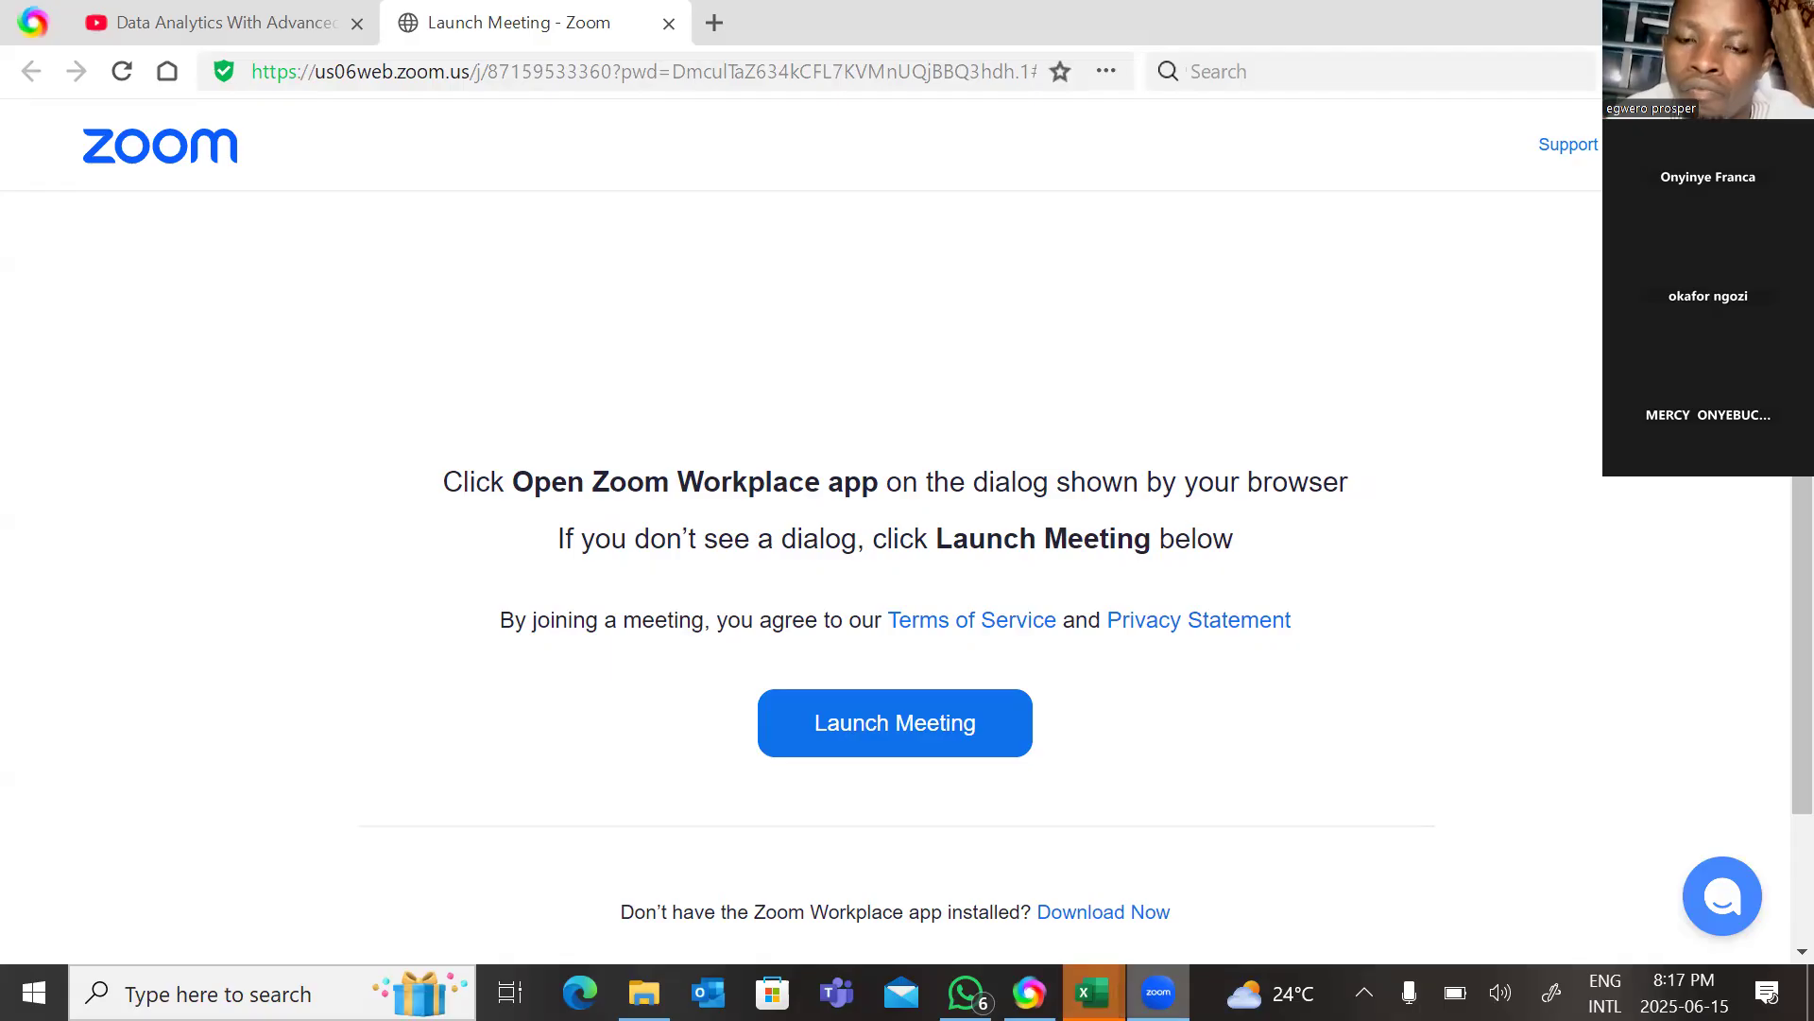
Switch to the Amazon Sales Data 2 workbook, saving changes to Amazon Sales Data.xlsx when prompted.
mouse_move(1094, 992)
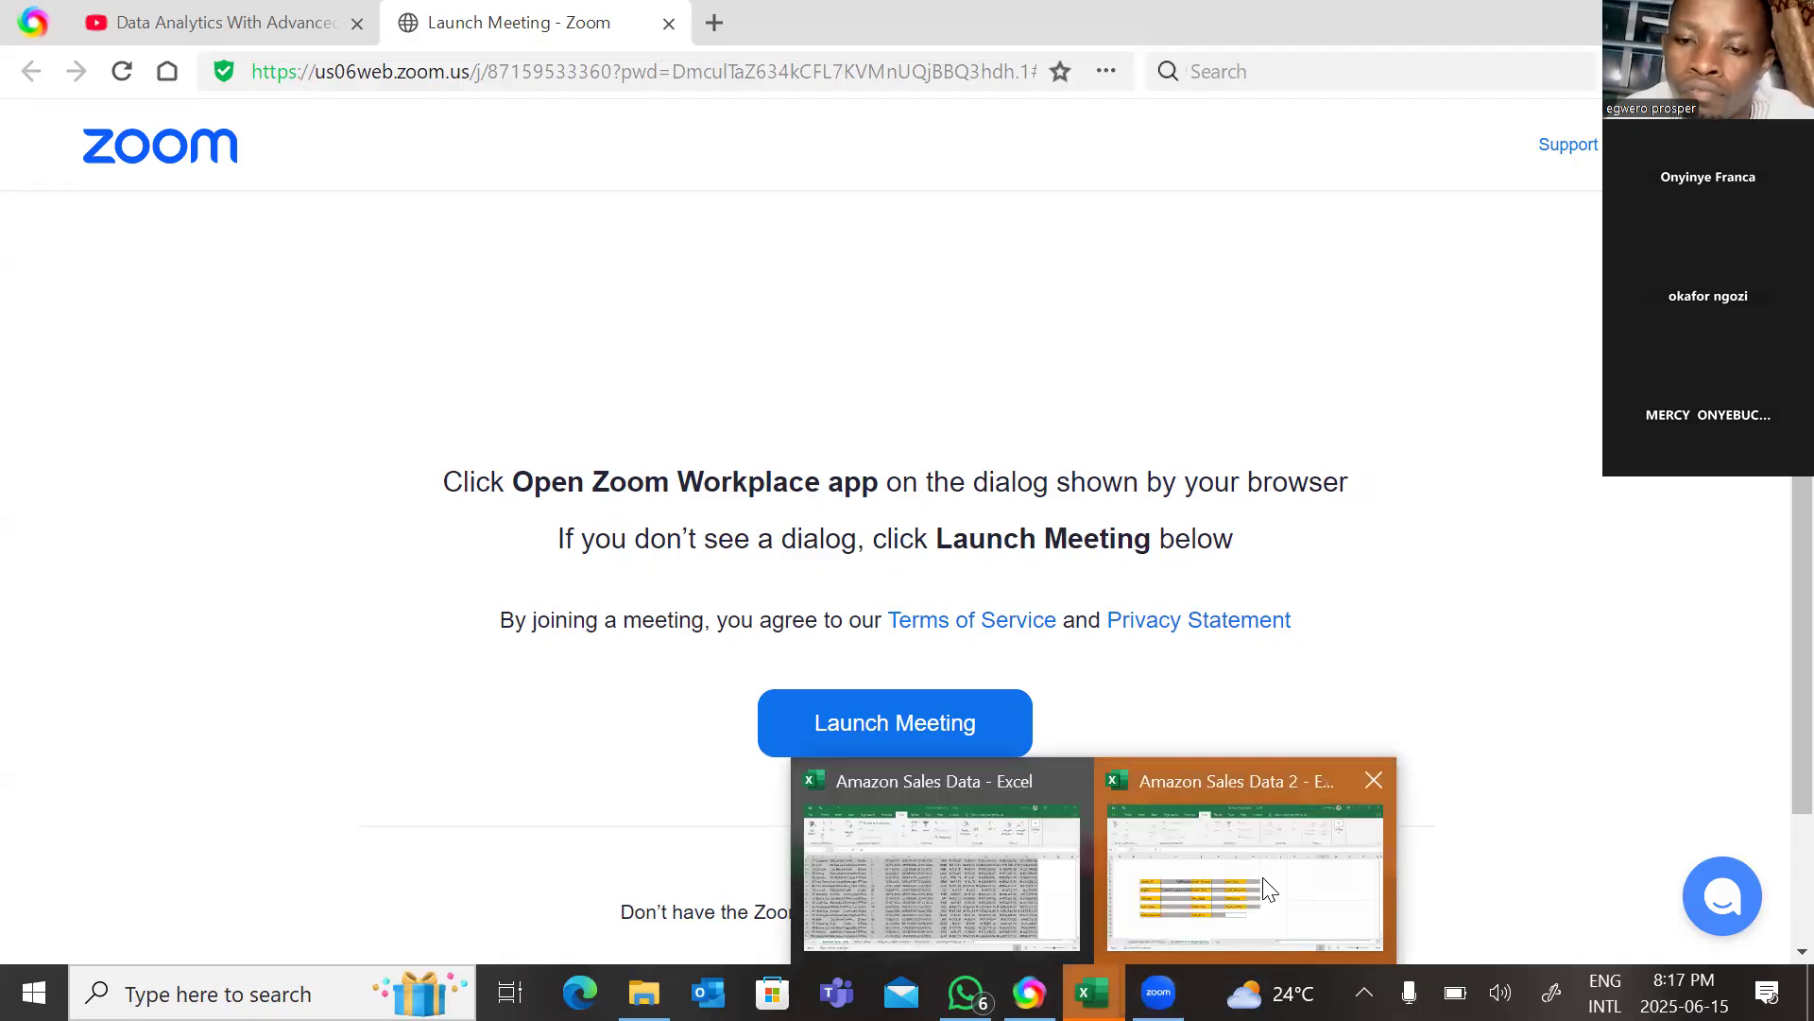
left_click(1269, 888)
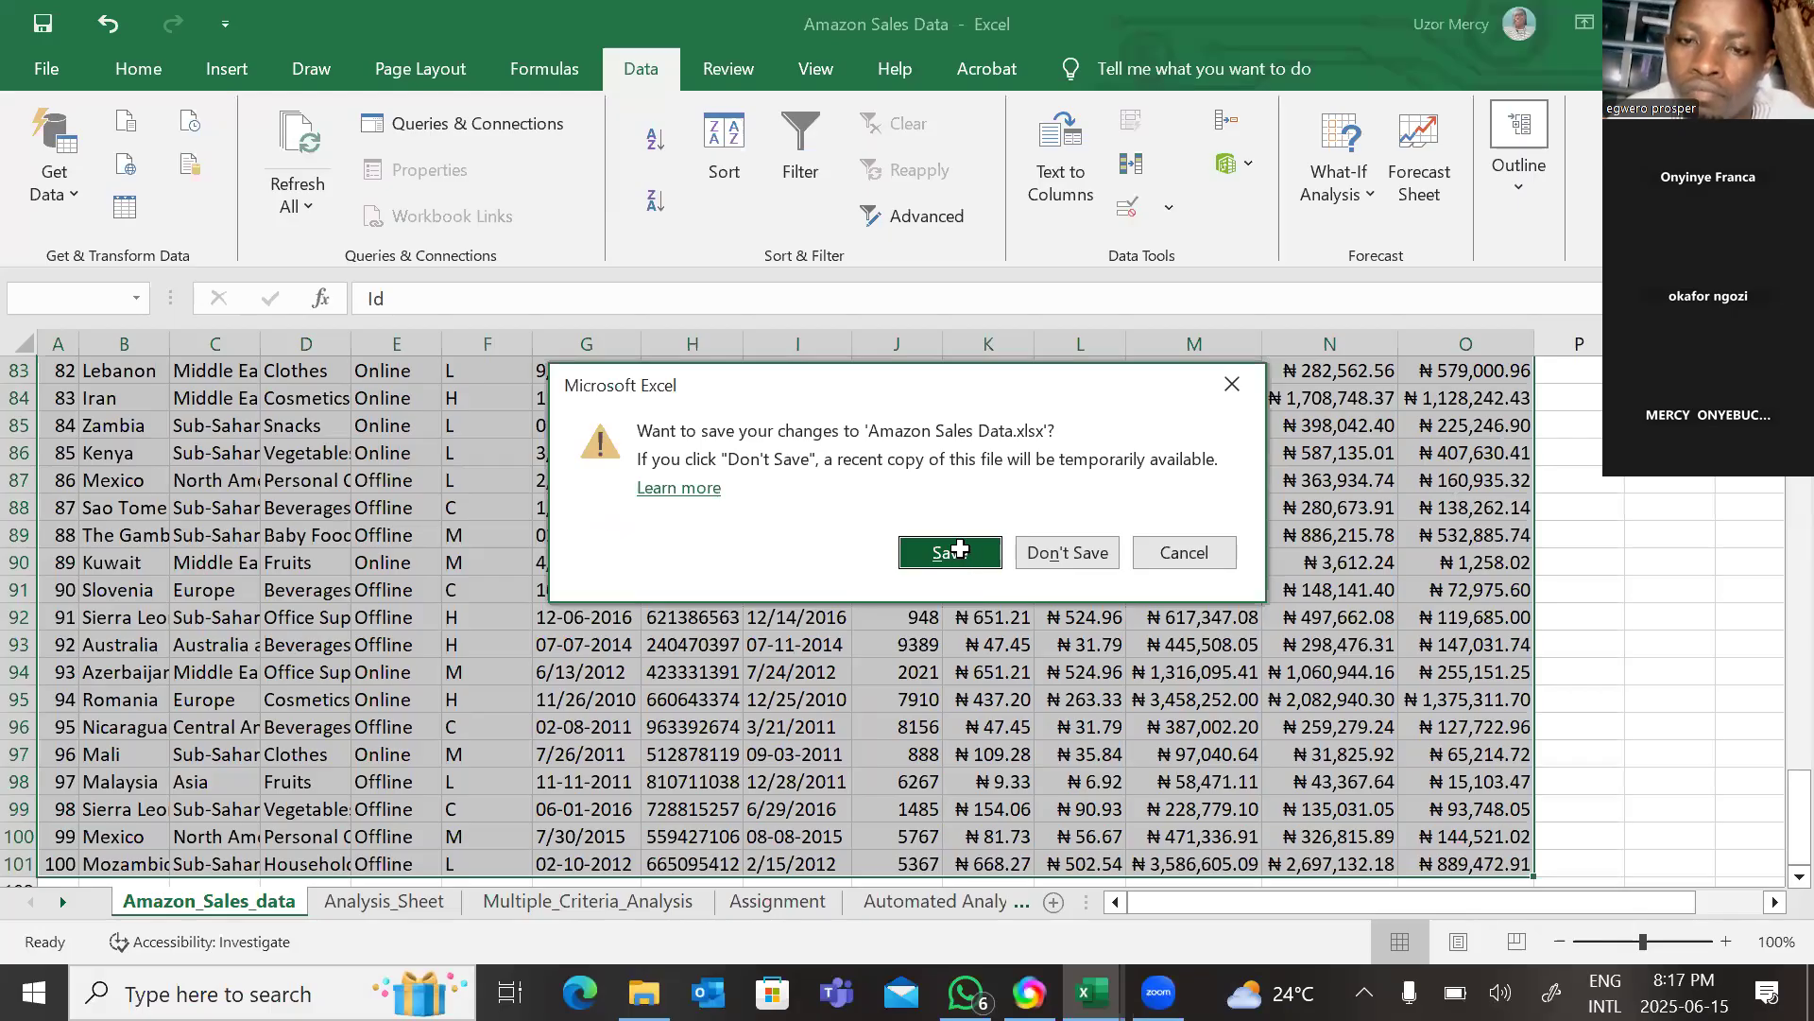
left_click(959, 550)
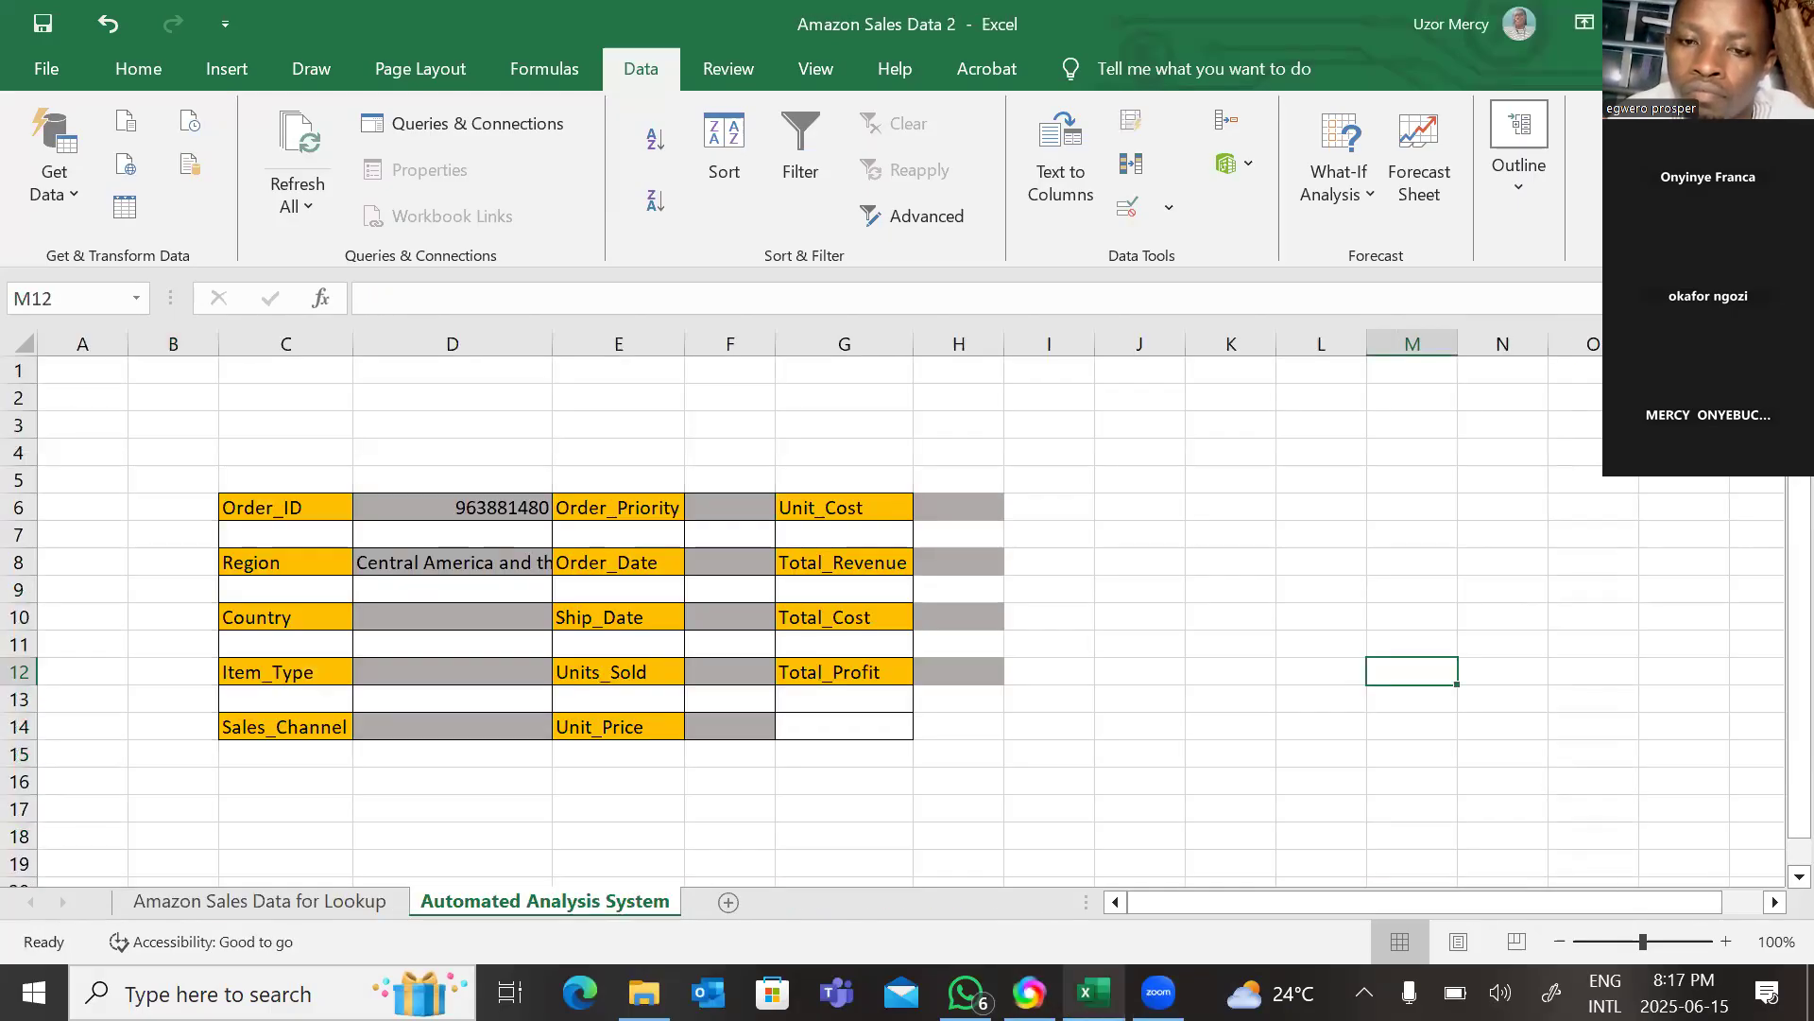
left_click(1234, 666)
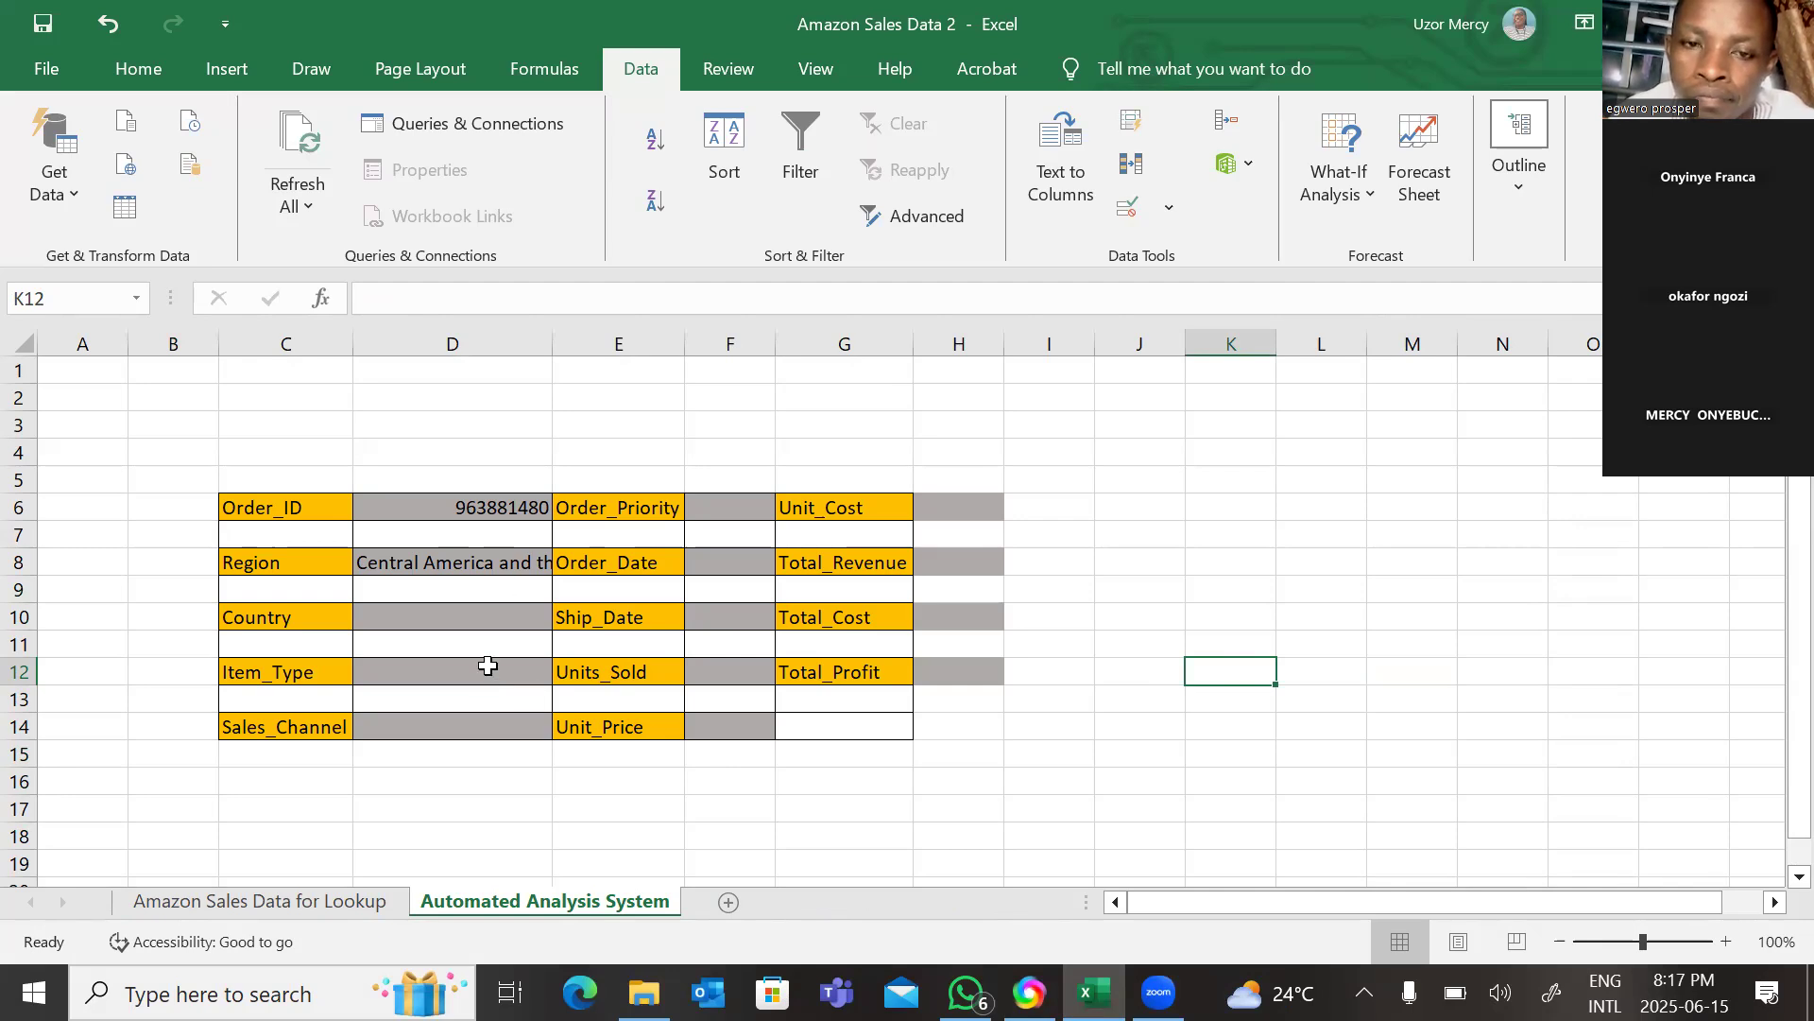
Copy the VLOOKUP formula text of the Region cell D8 from the formula bar.
left_click(500, 565)
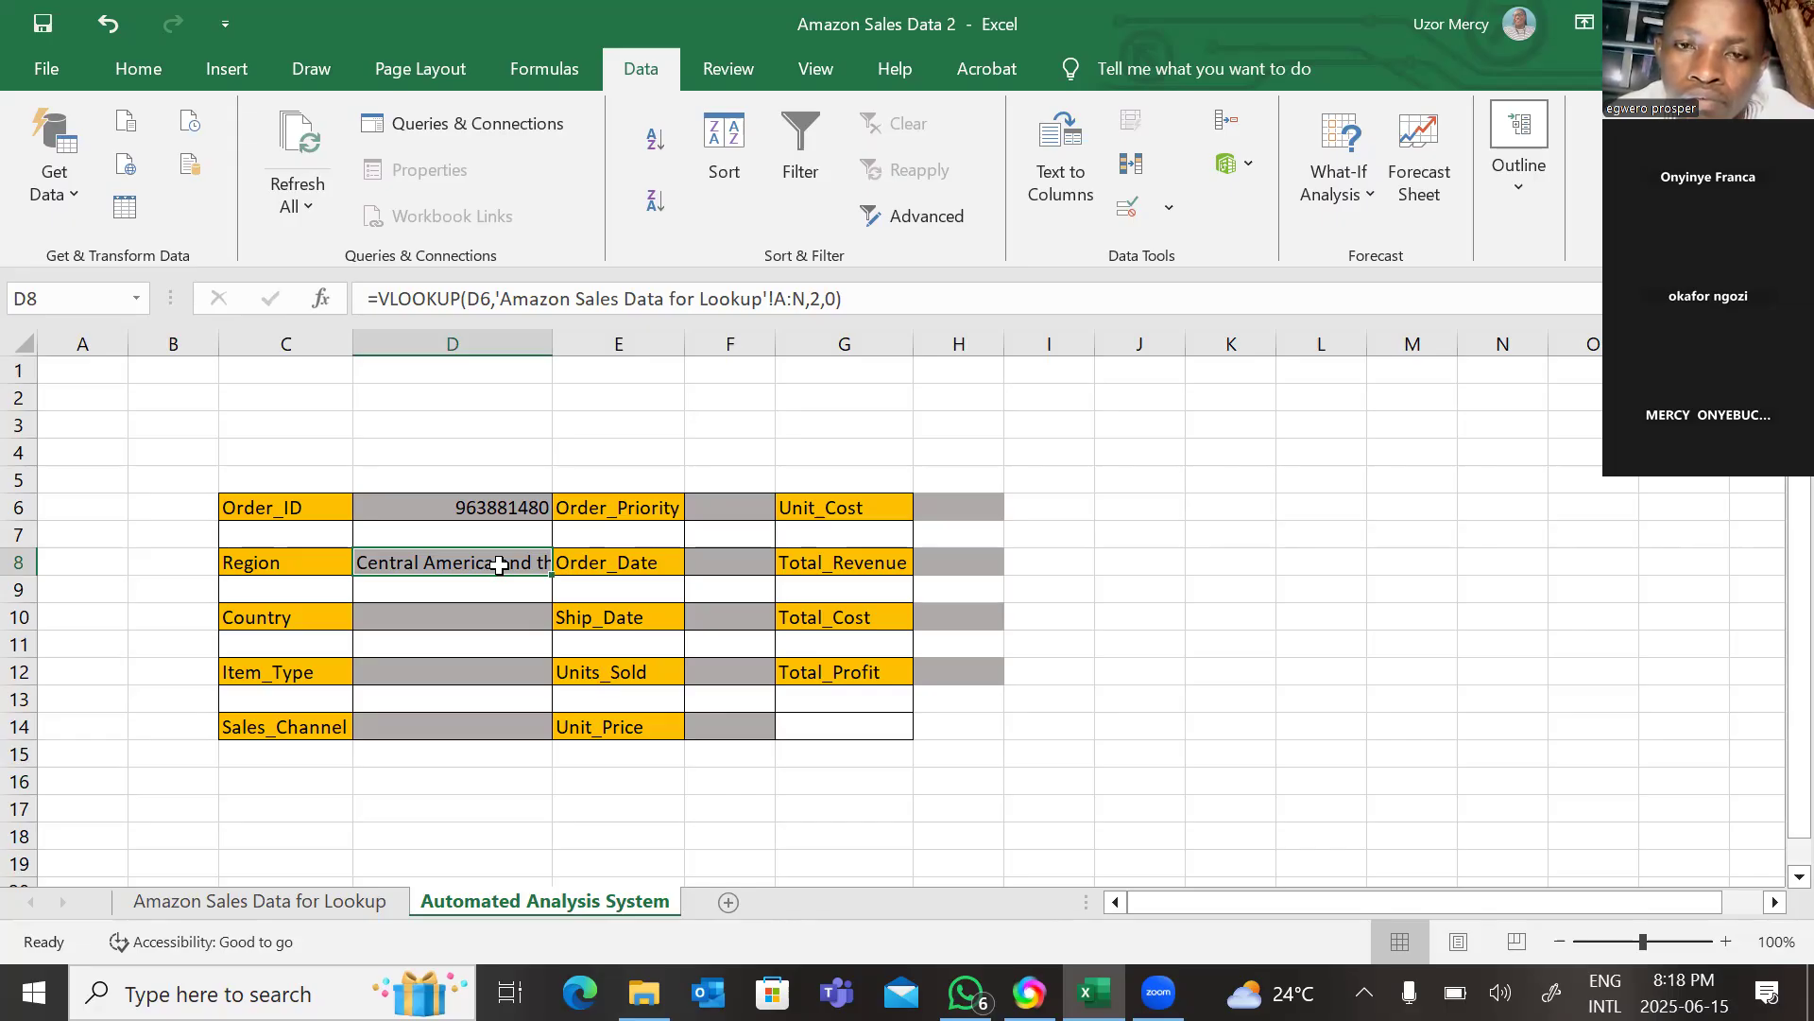
key("ctrl+c")
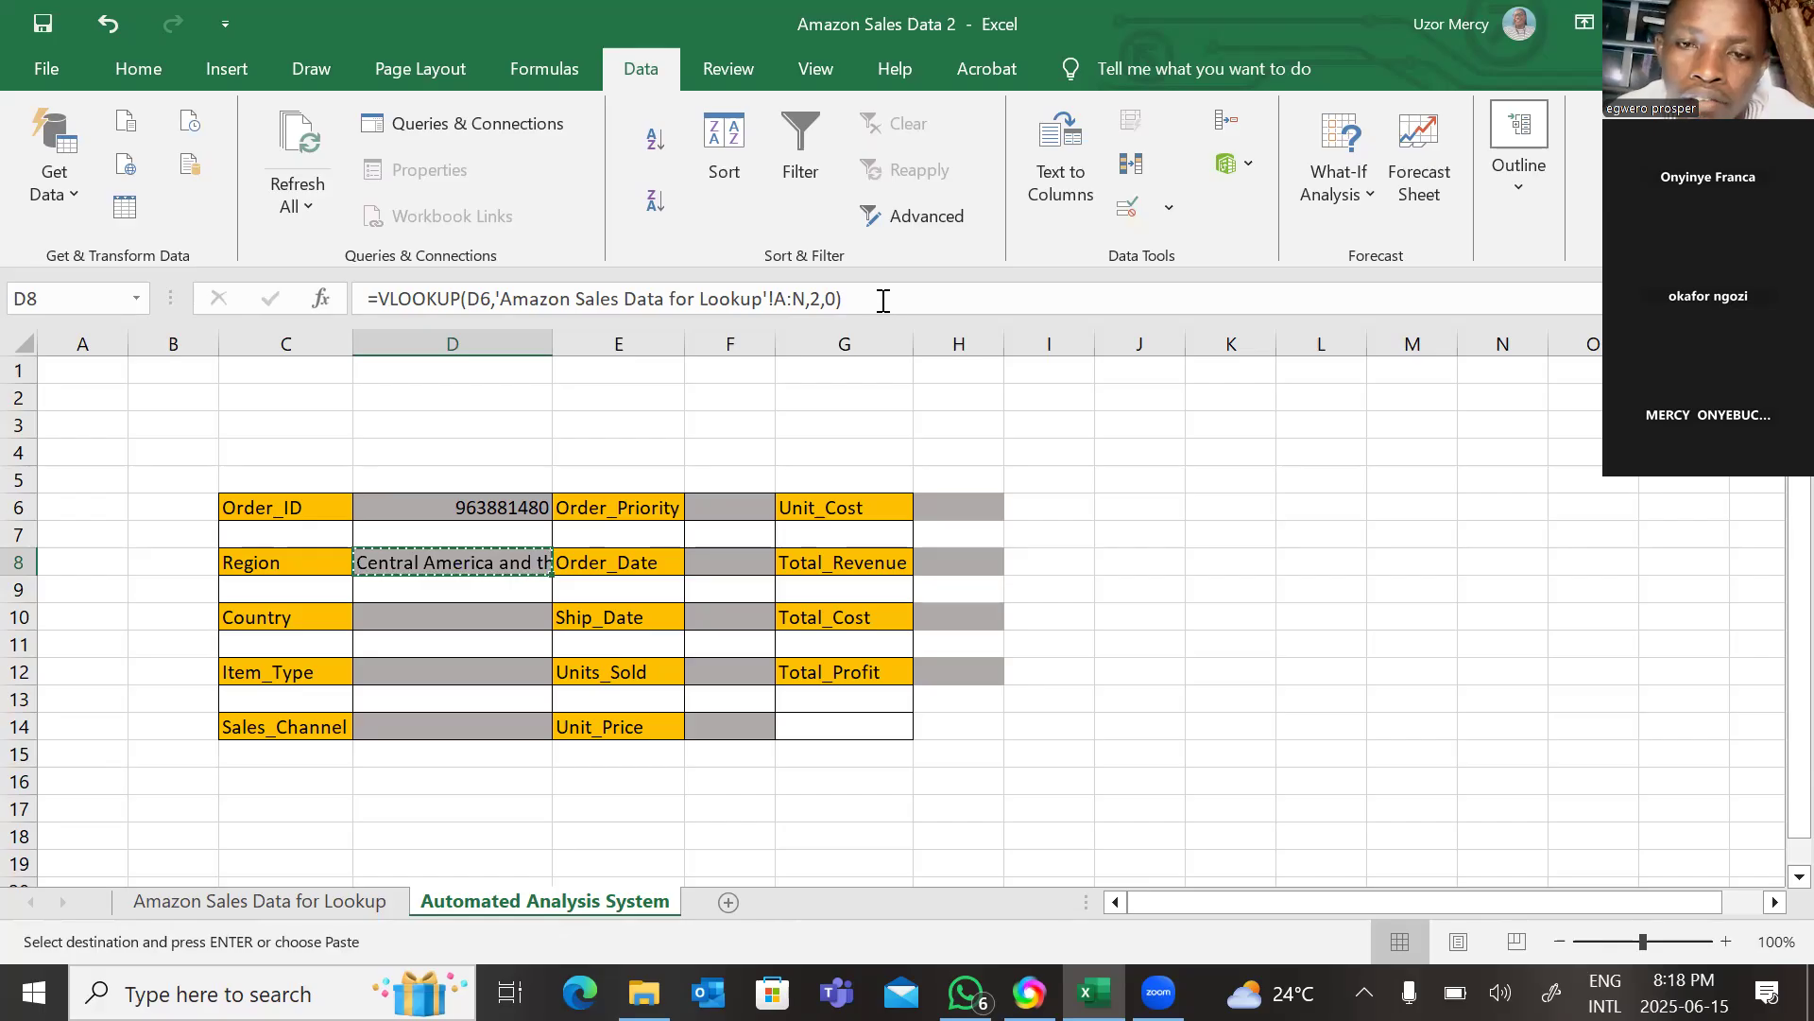
left_click_drag(848, 299, 353, 307)
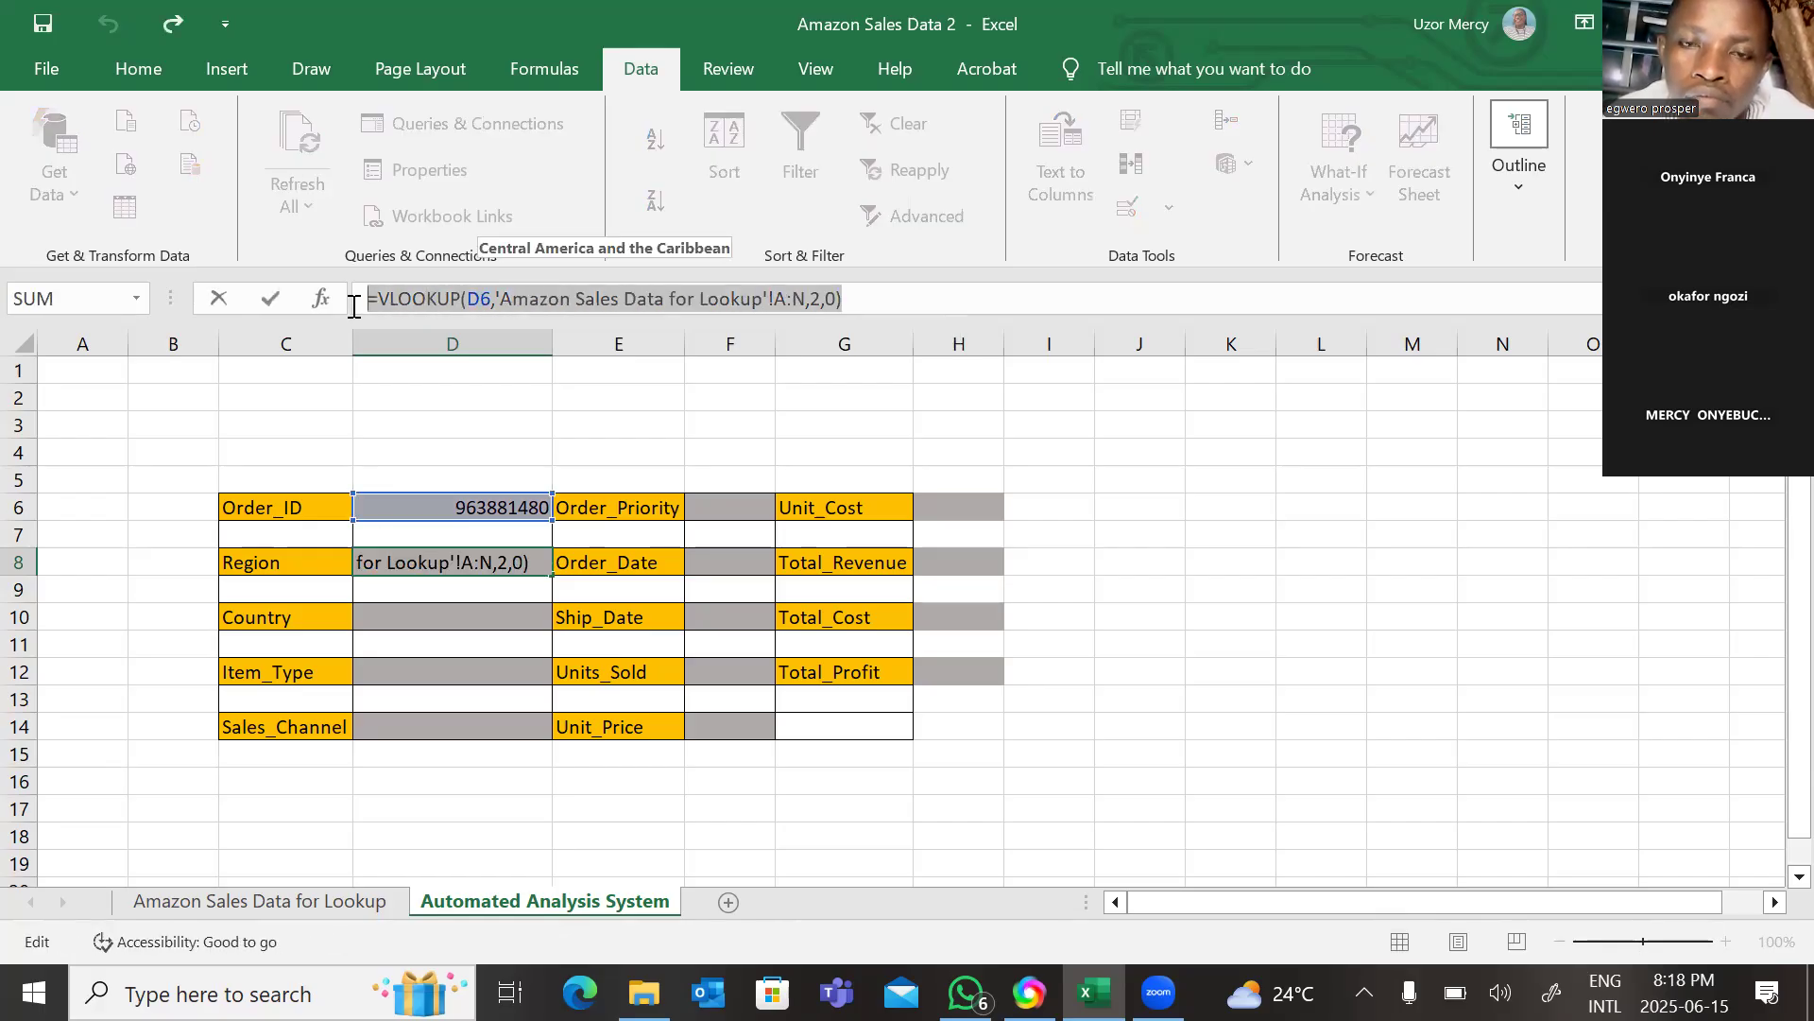
right_click(419, 299)
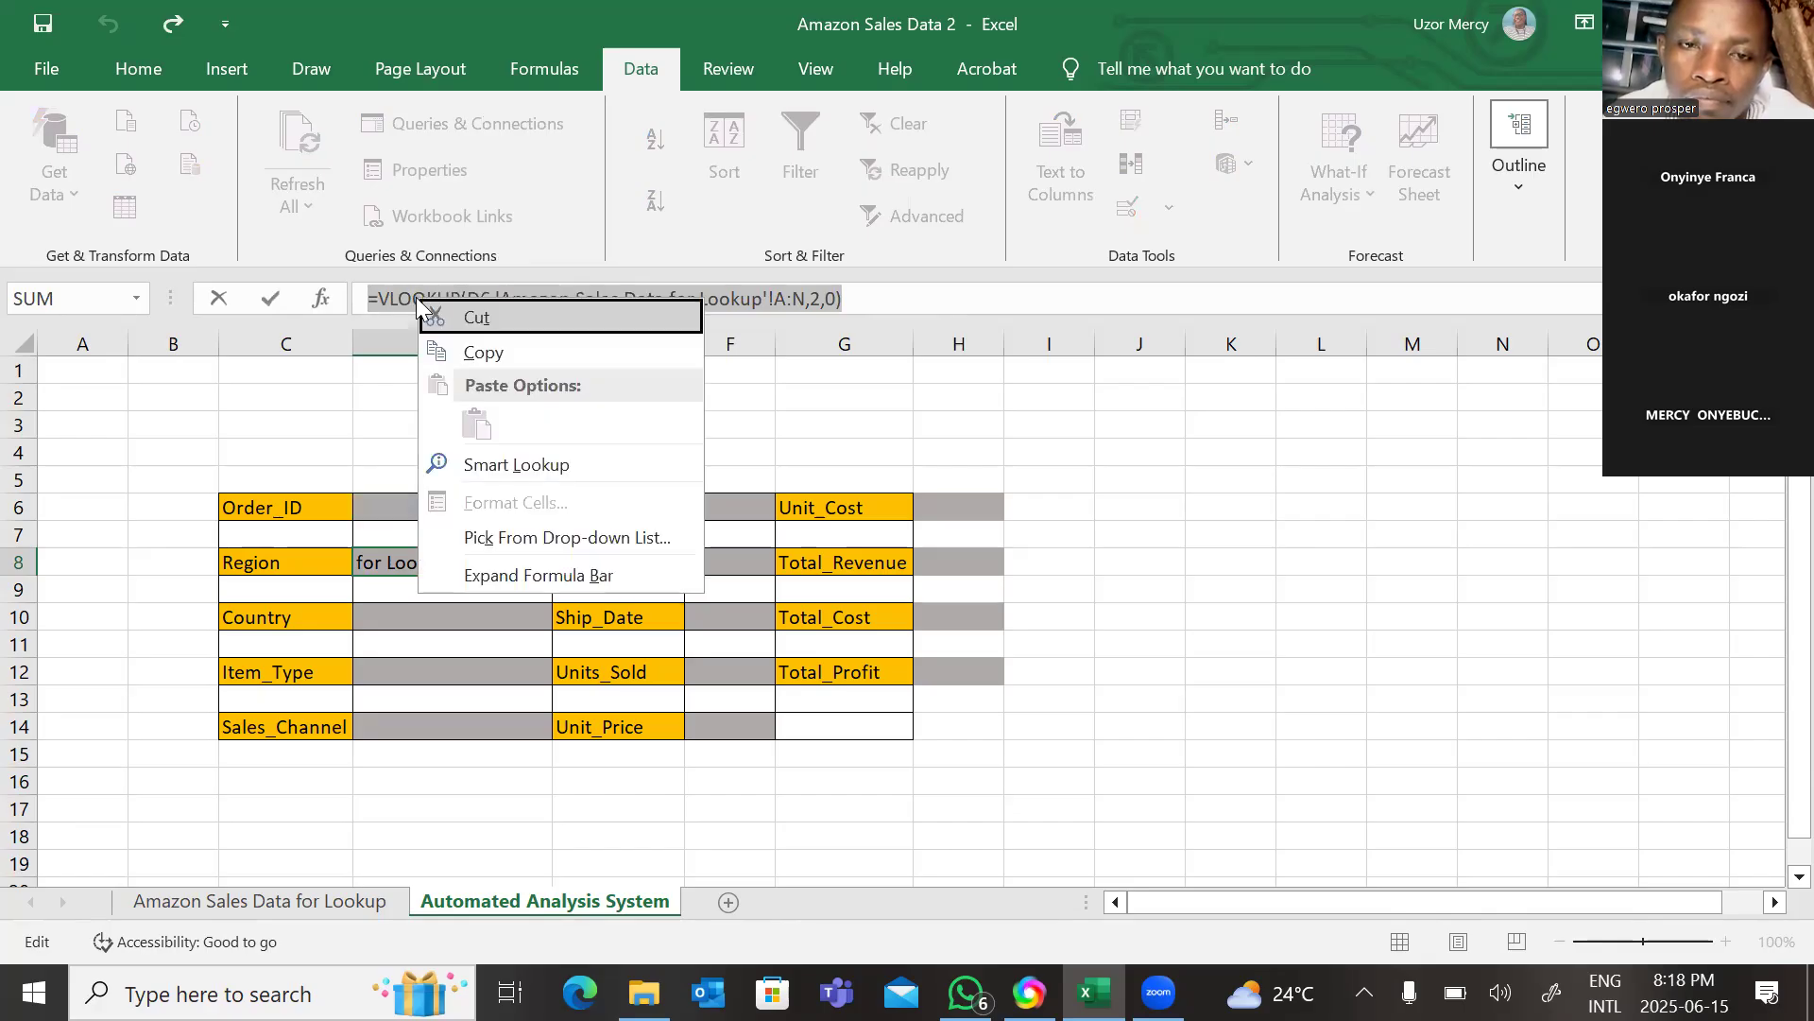
left_click(487, 342)
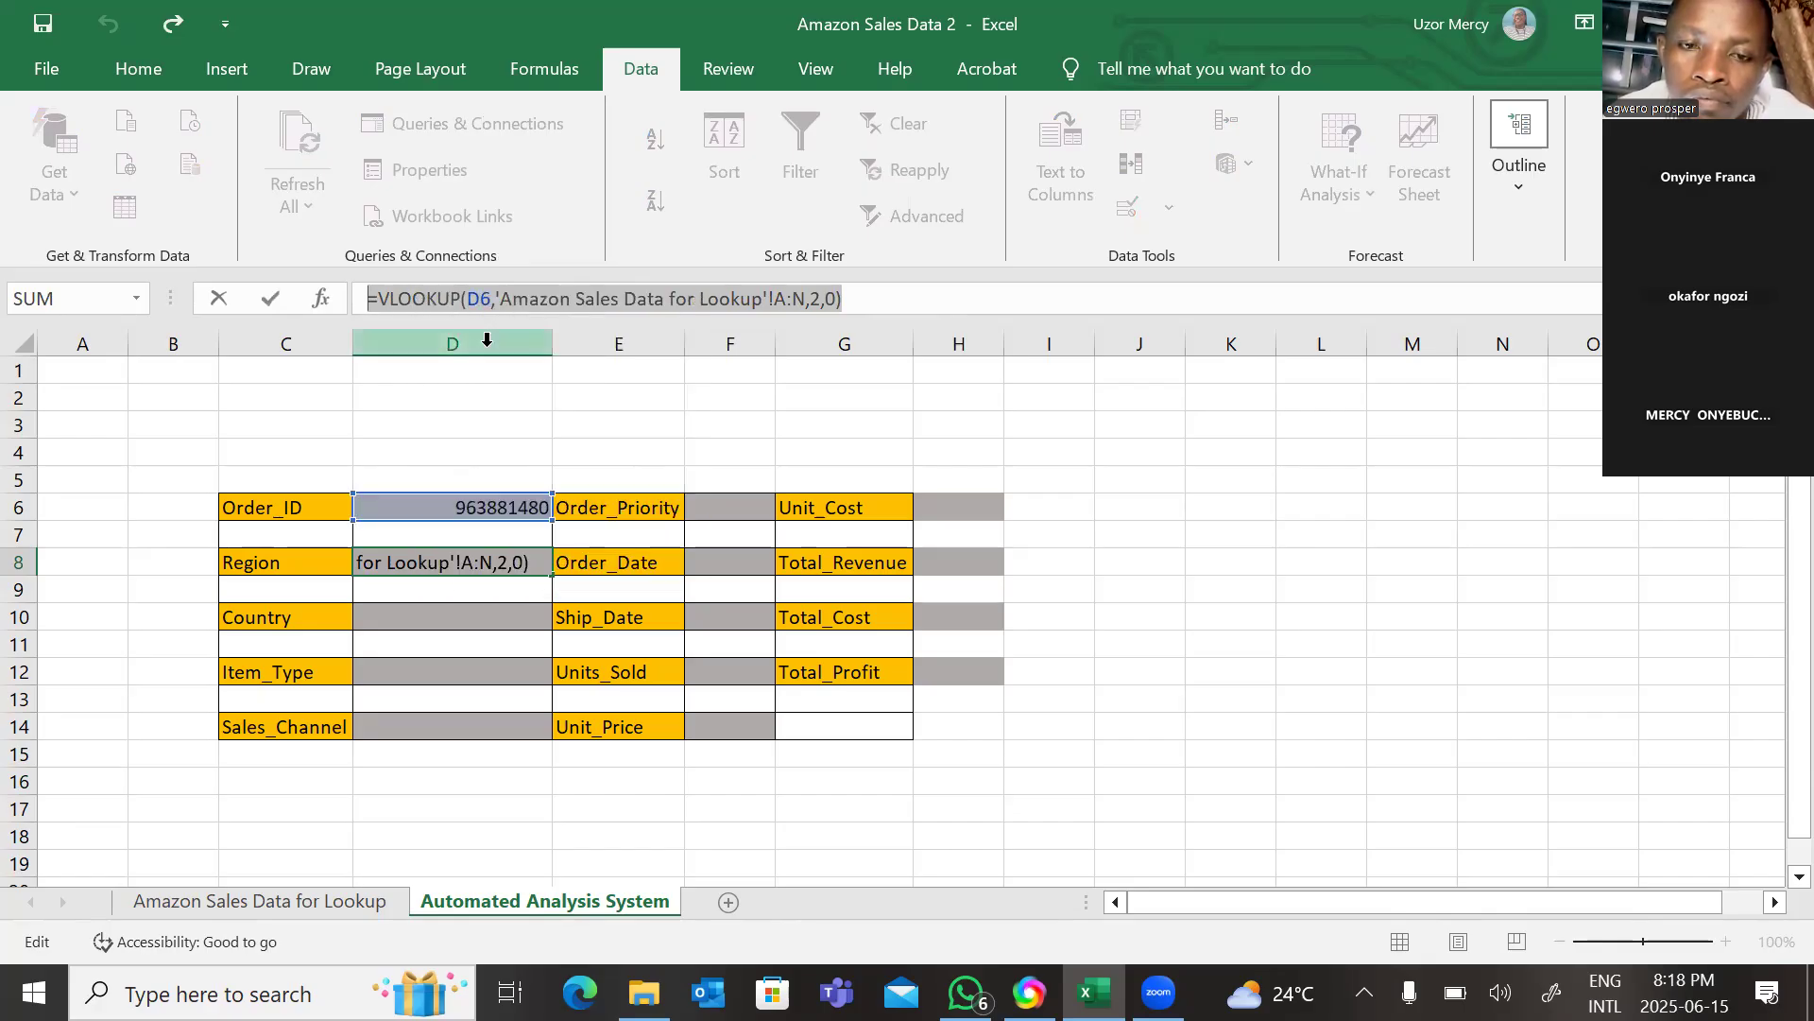
type("=")
left_click(486, 619)
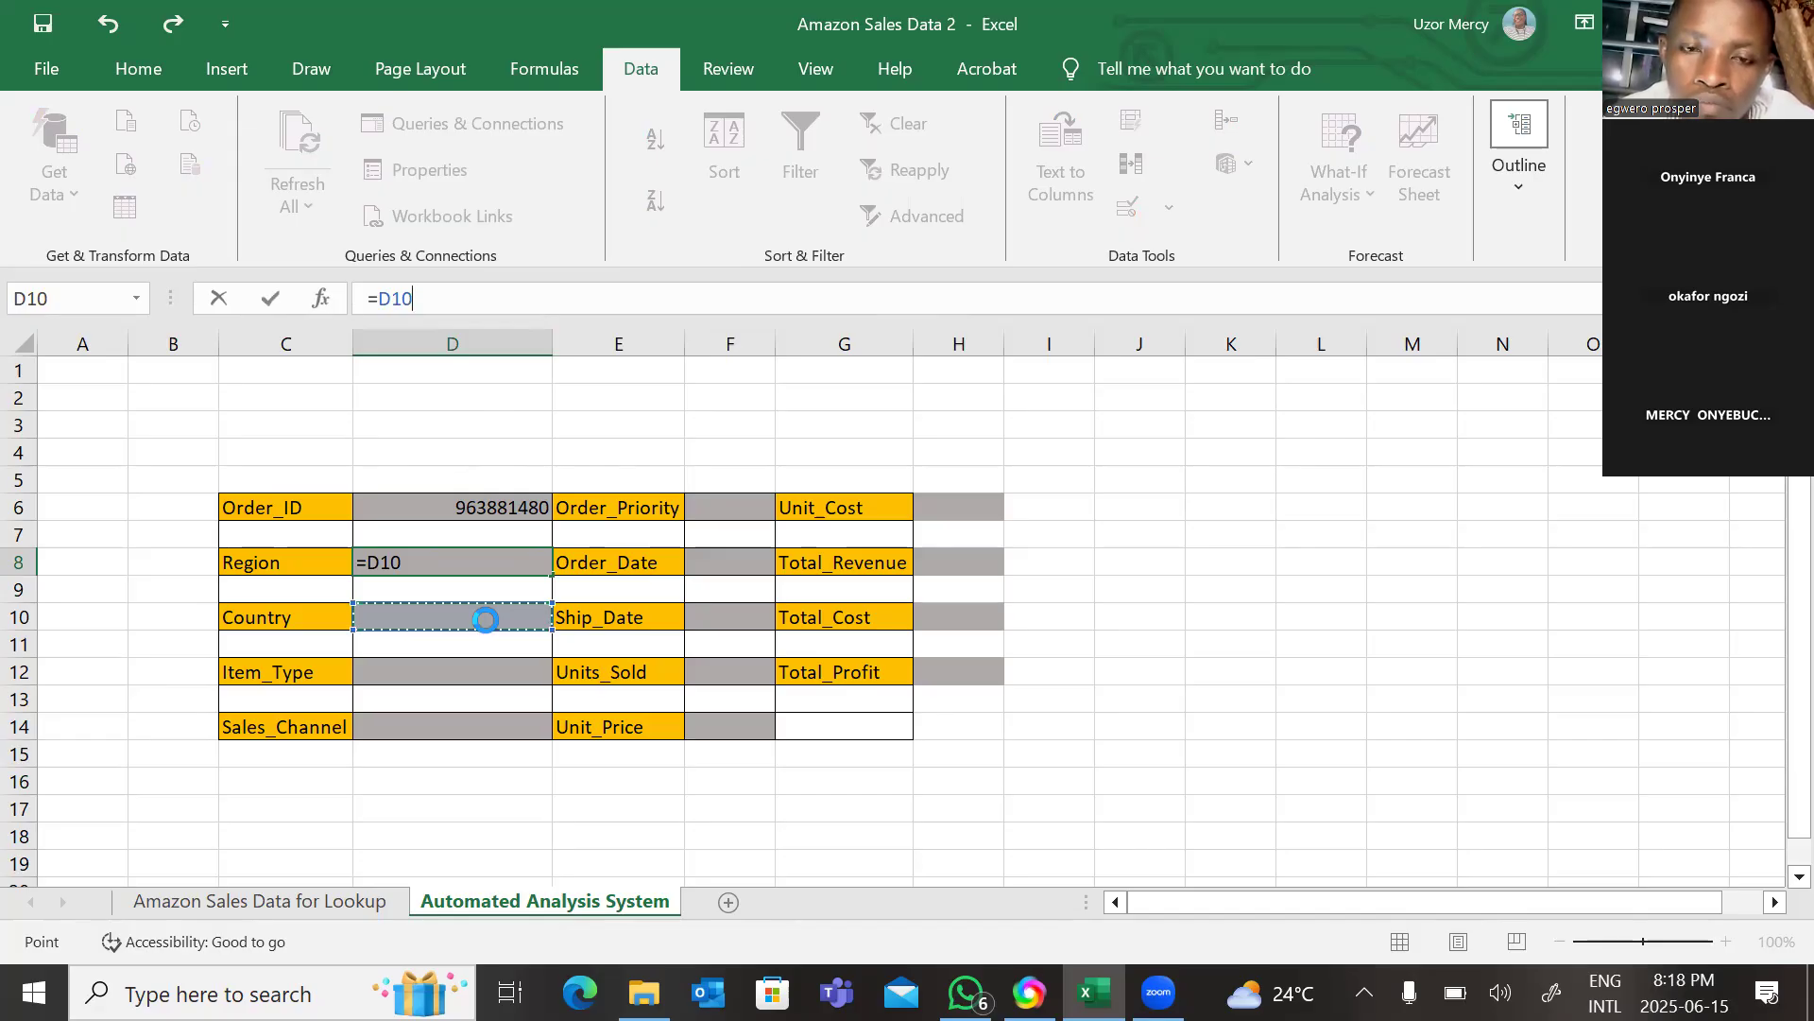
key("ctrl+v")
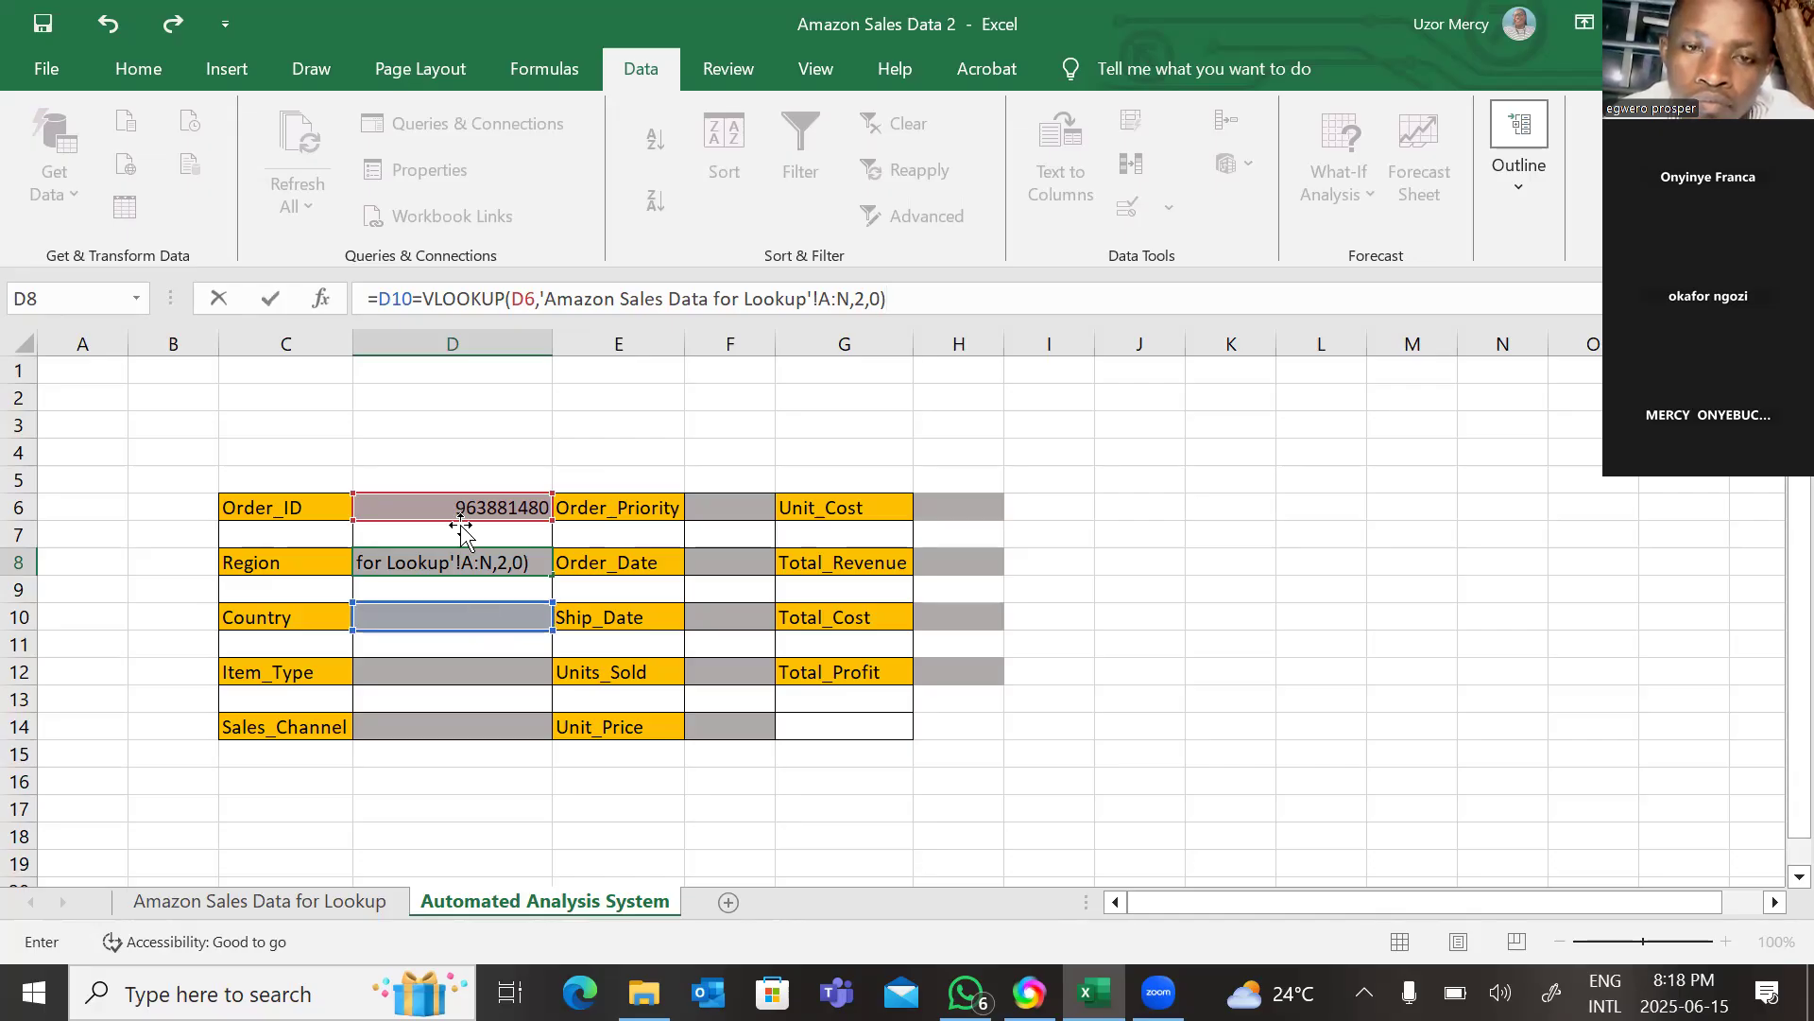
left_click(414, 298)
key("BackSpace")
key("BackSpace")
key("BackSpace")
key("BackSpace")
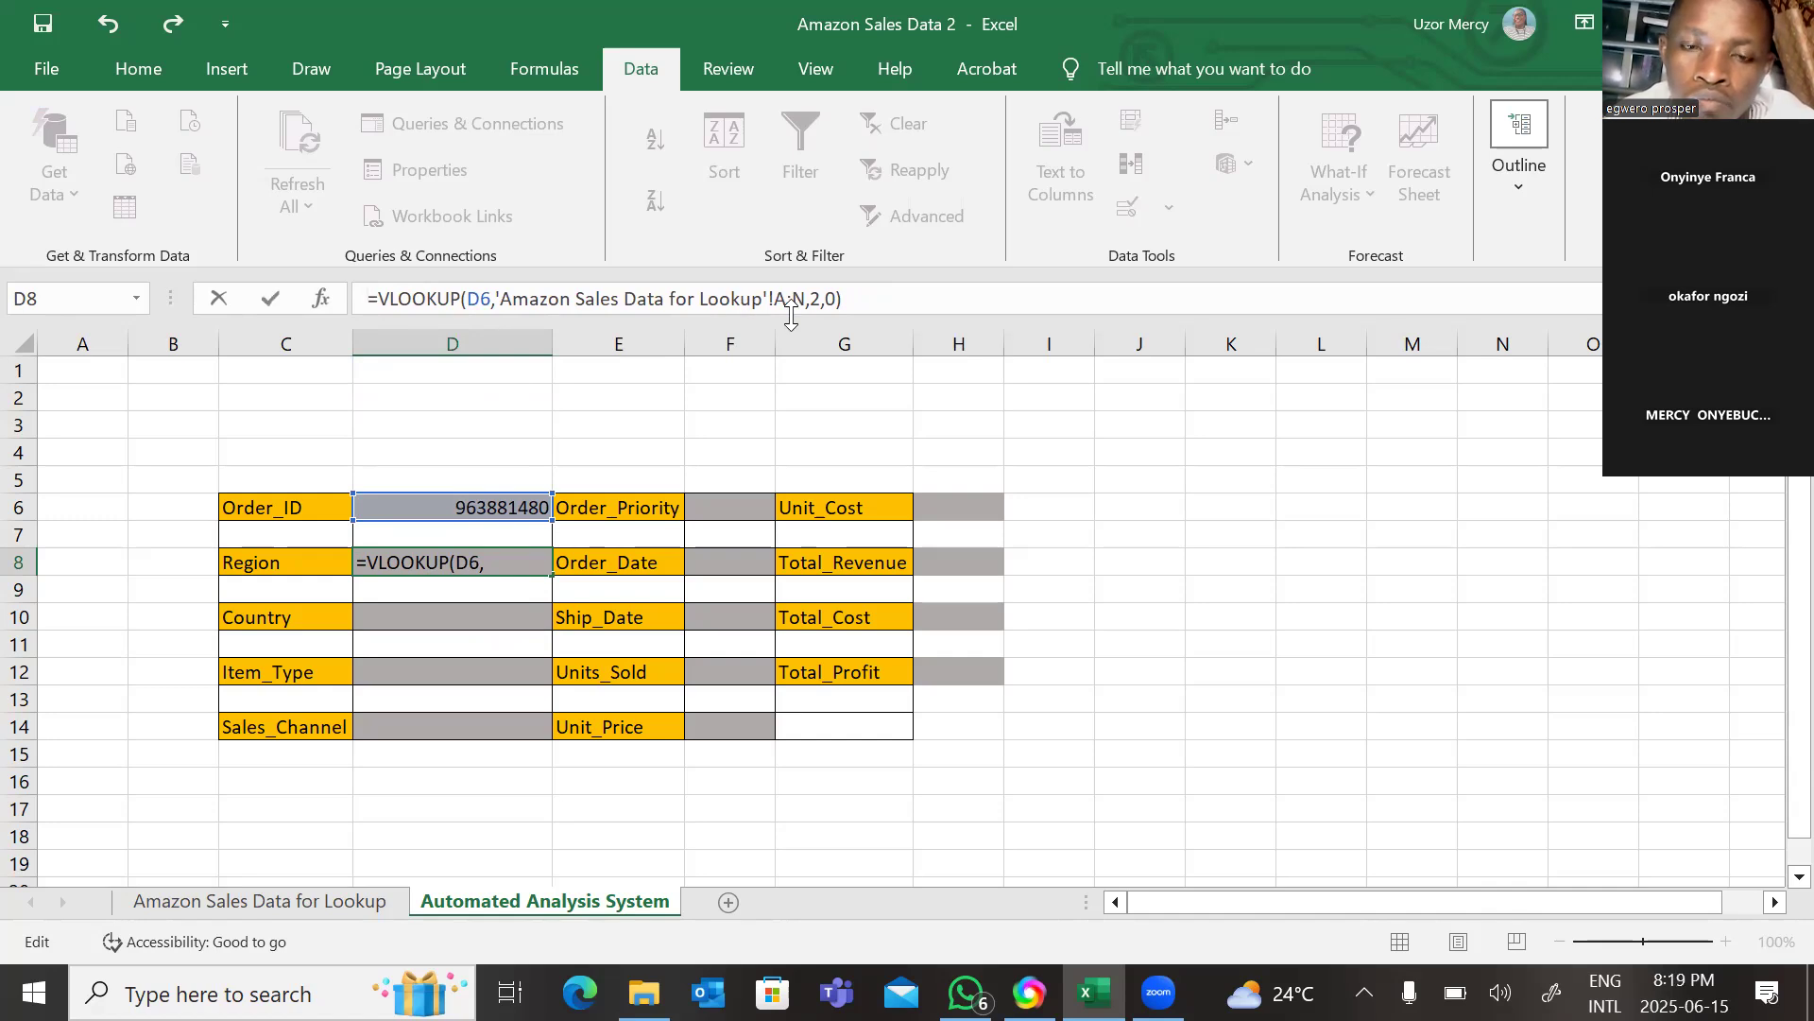
left_click(511, 621)
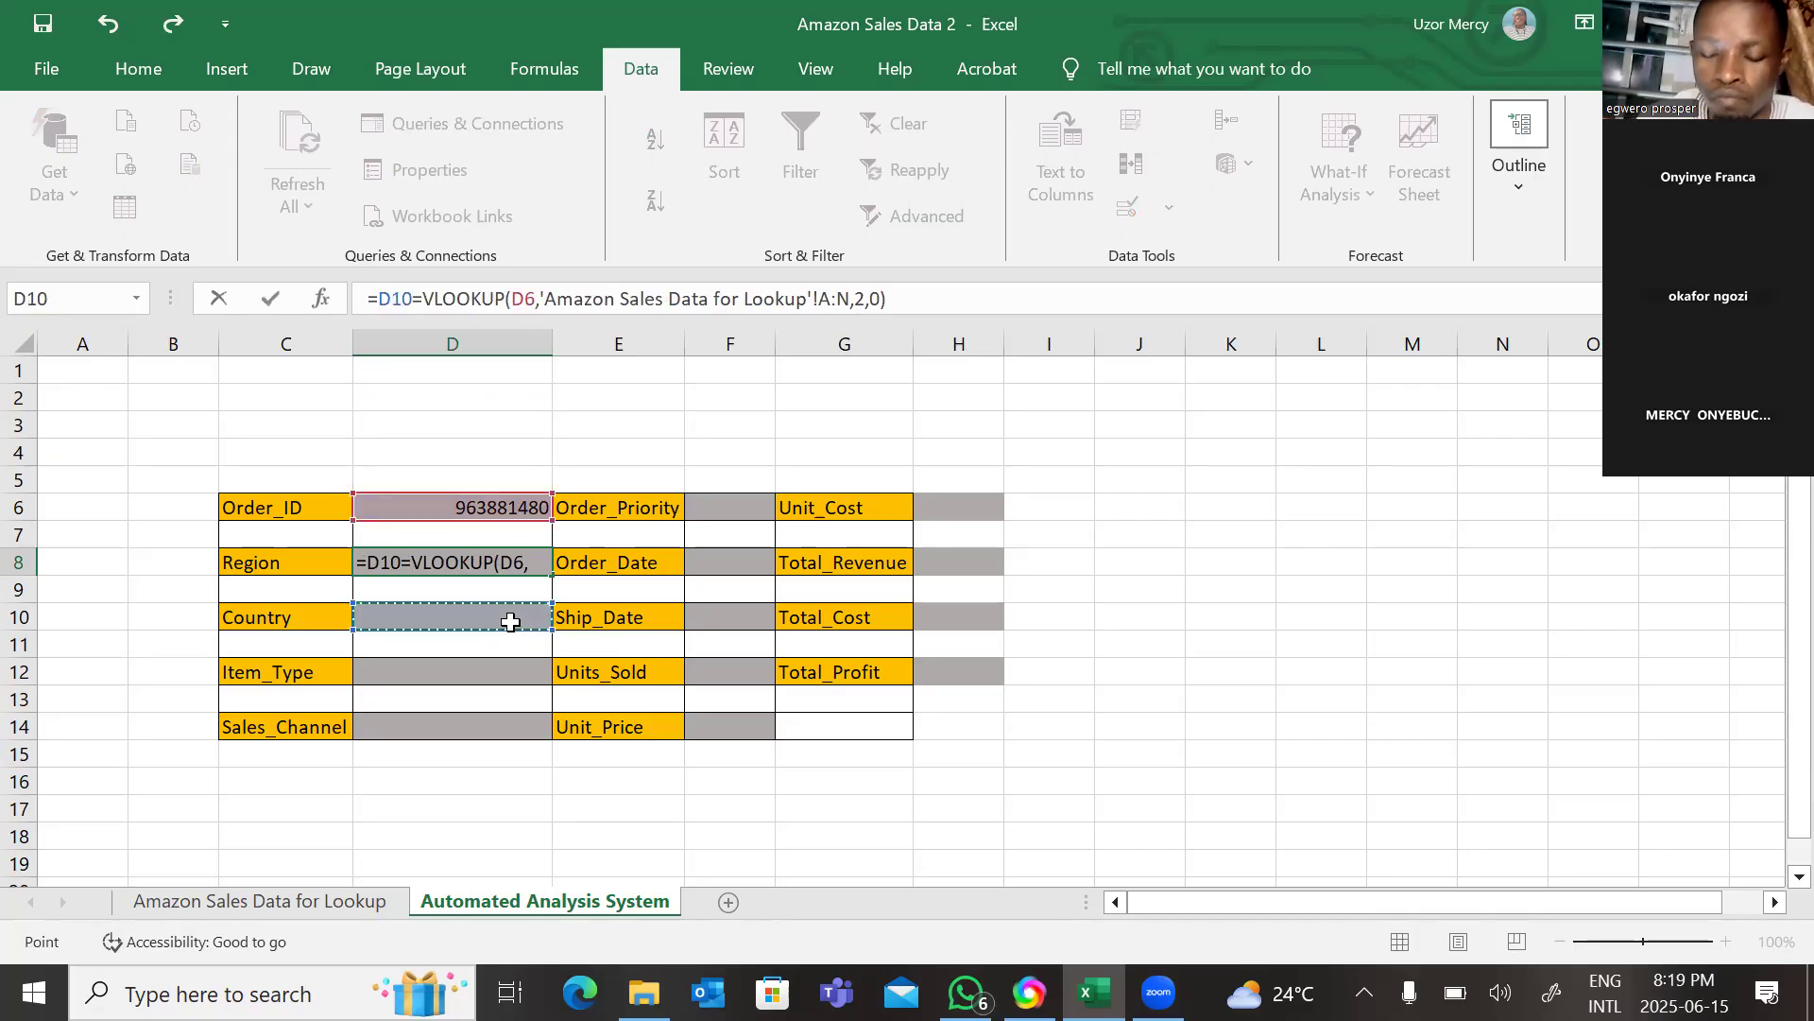
key("BackSpace")
key("BackSpace")
key("BackSpace")
key("BackSpace")
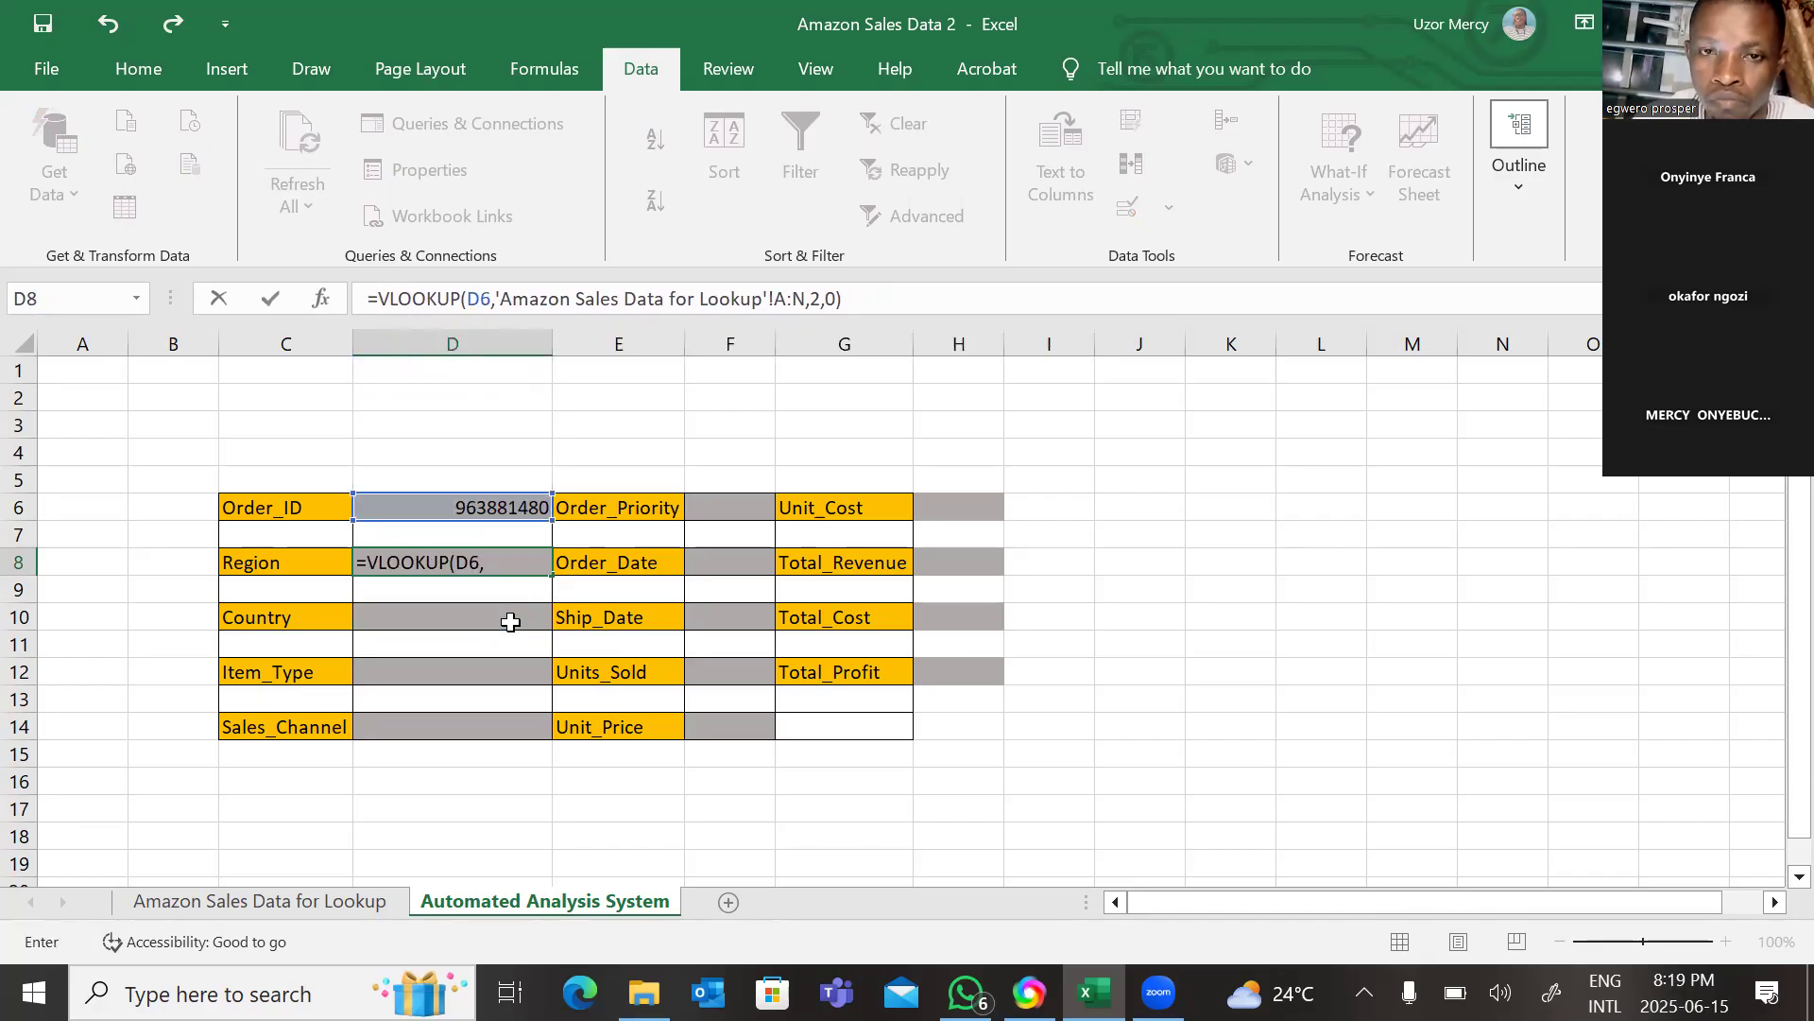
left_click(894, 300)
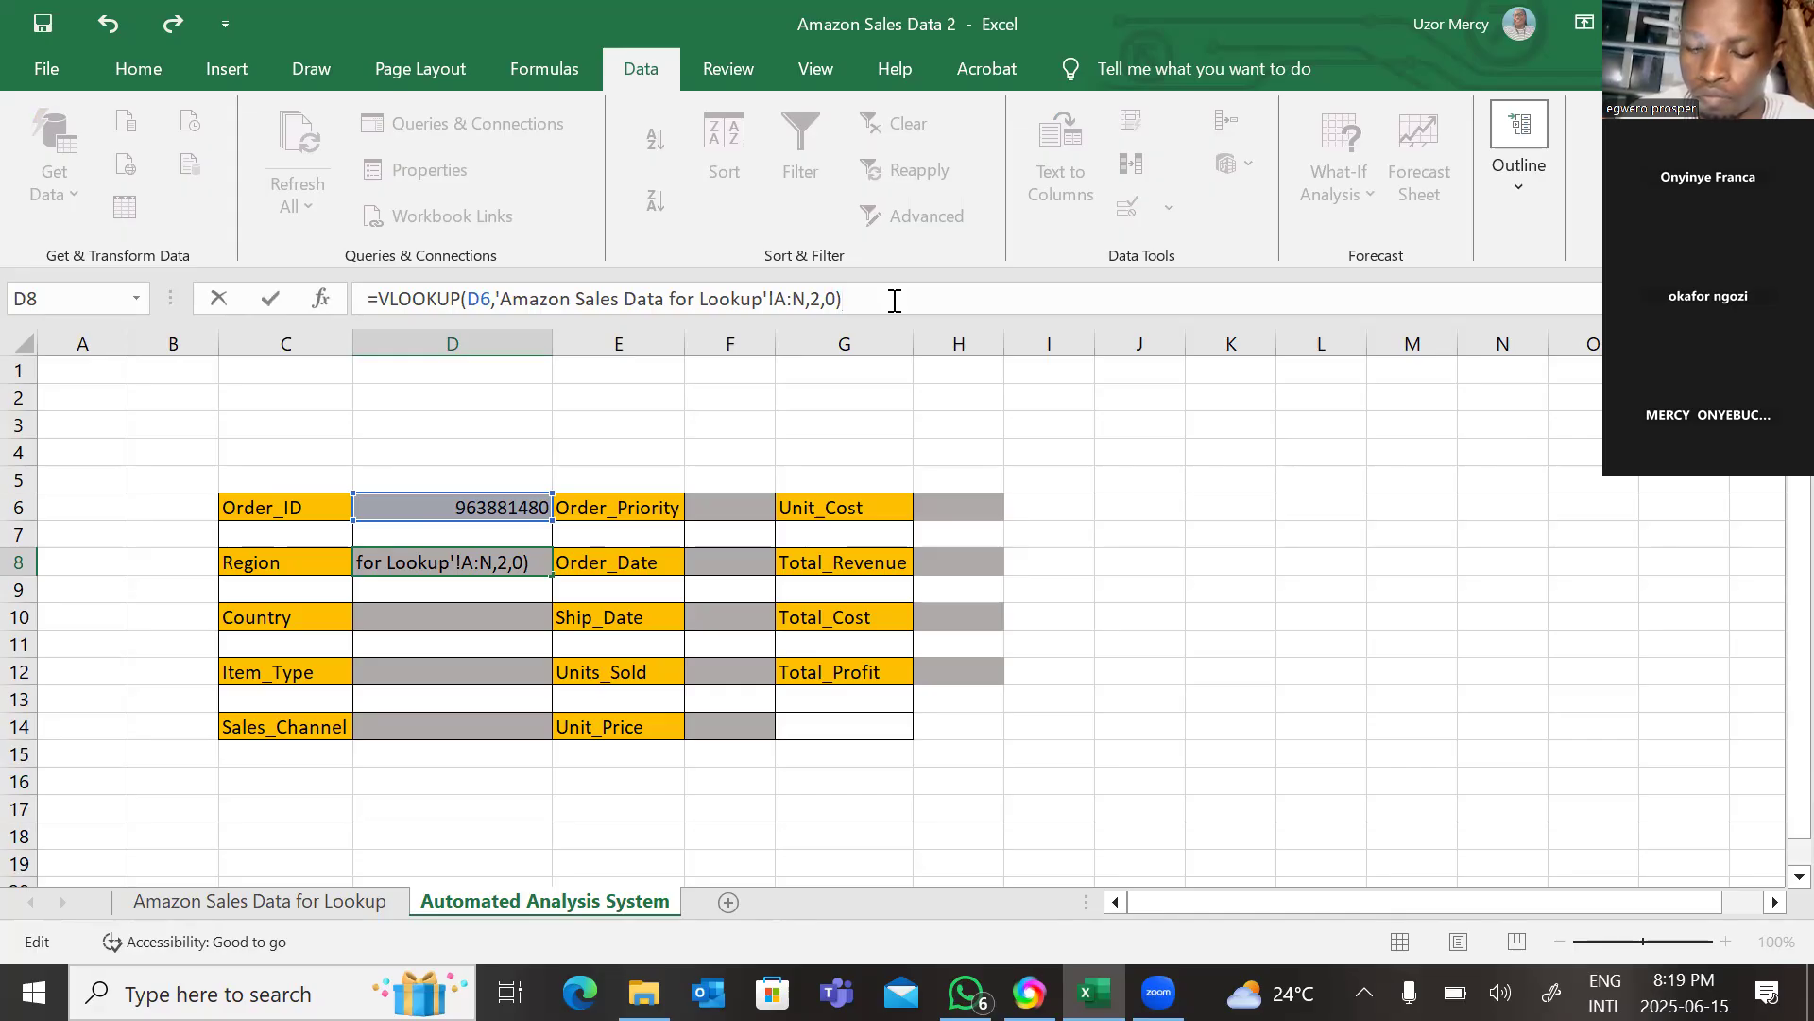
left_click(521, 616)
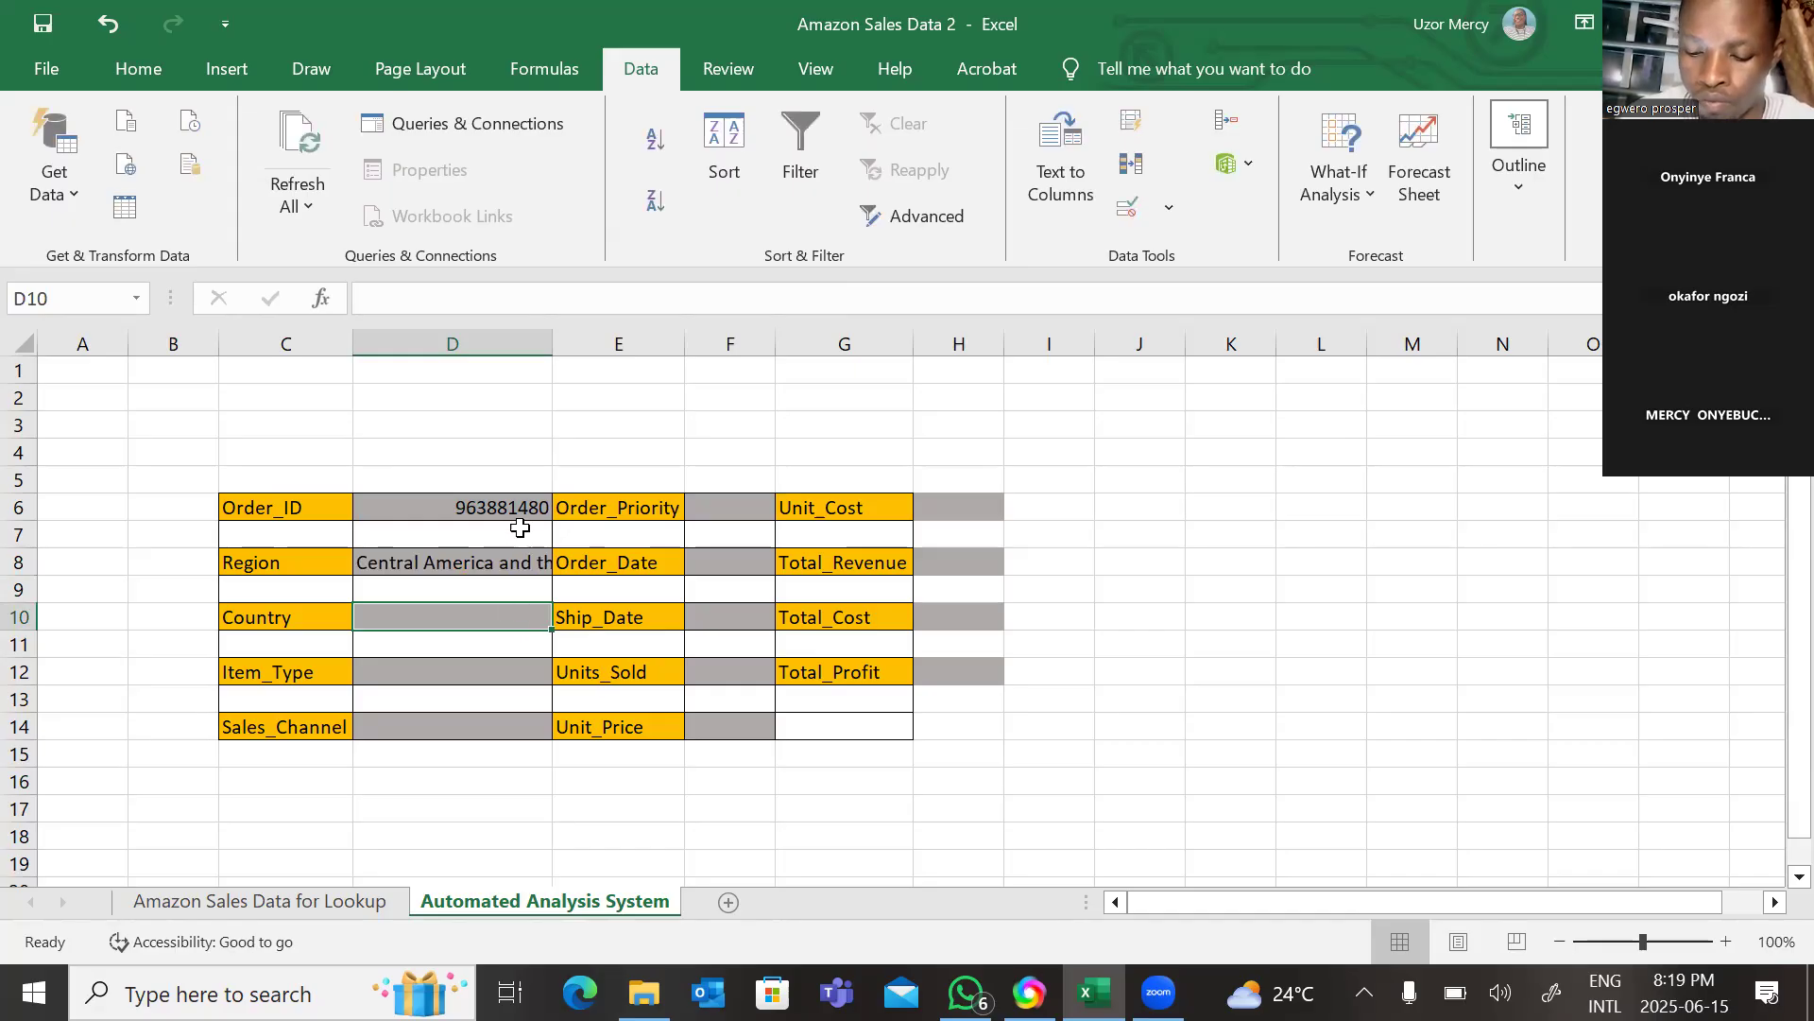
Paste the VLOOKUP formula into the Country cell D10 and set its column index to 3.
right_click(499, 616)
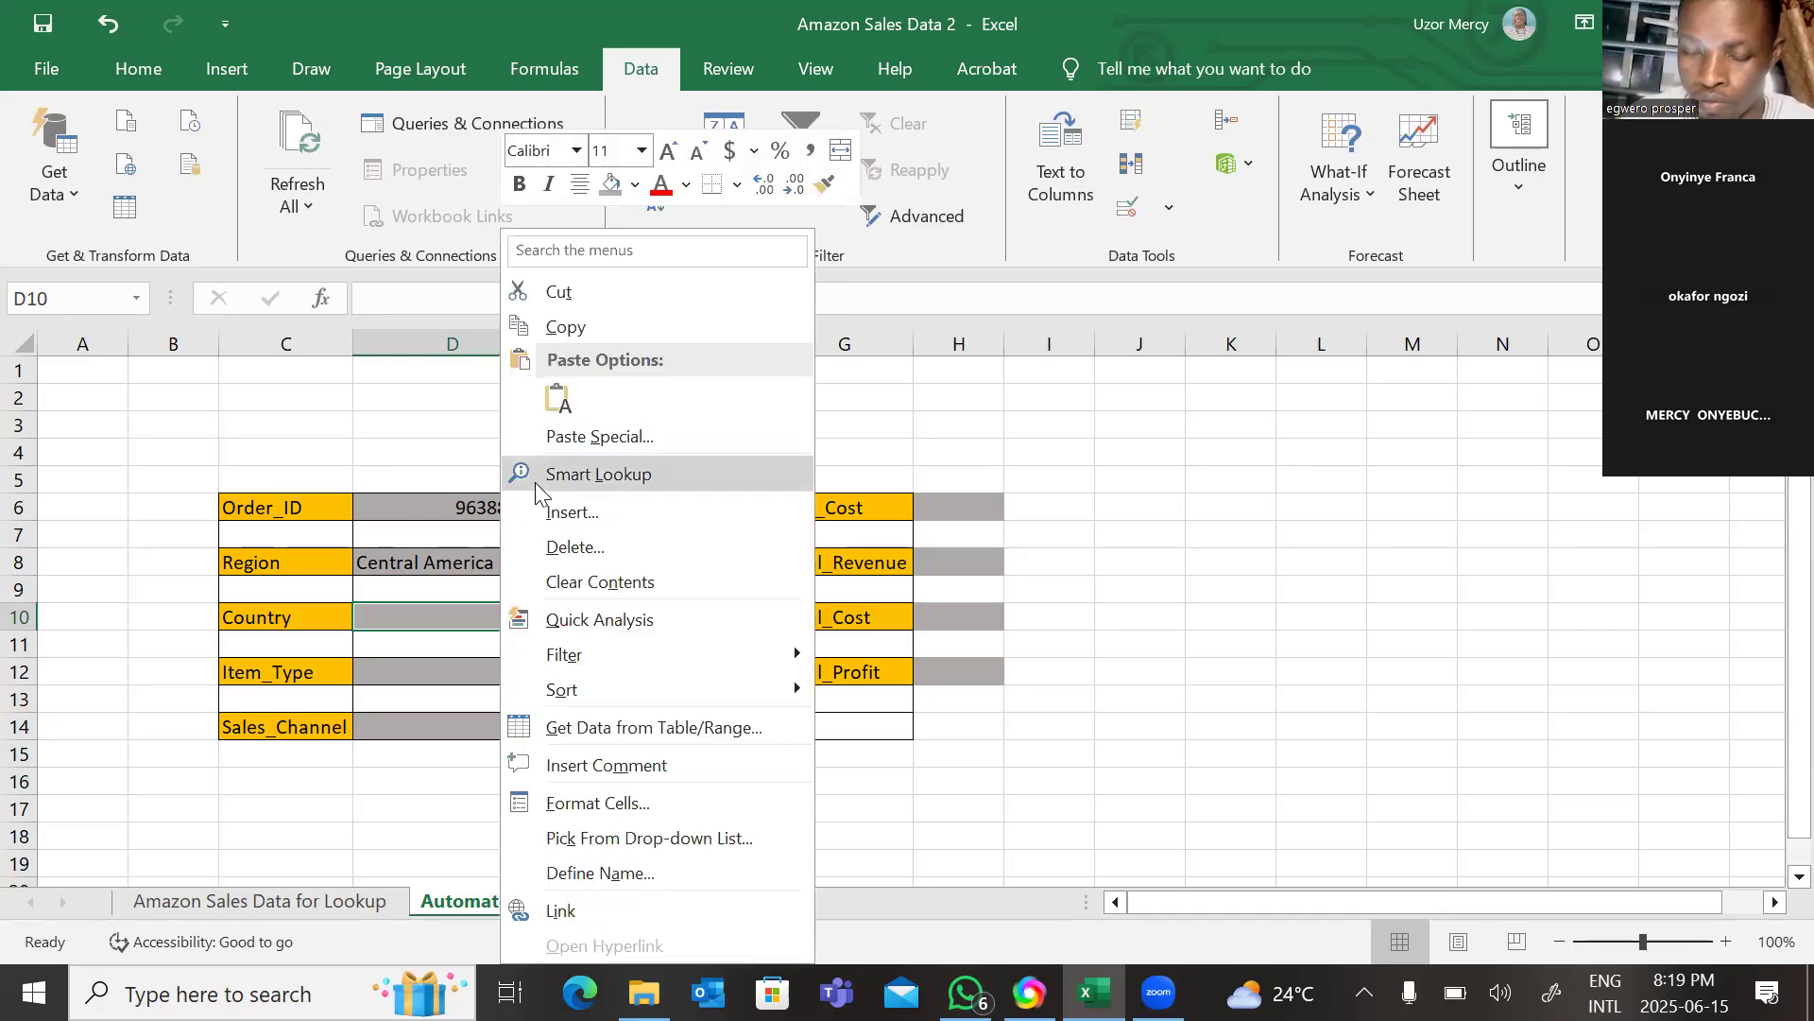
left_click(558, 395)
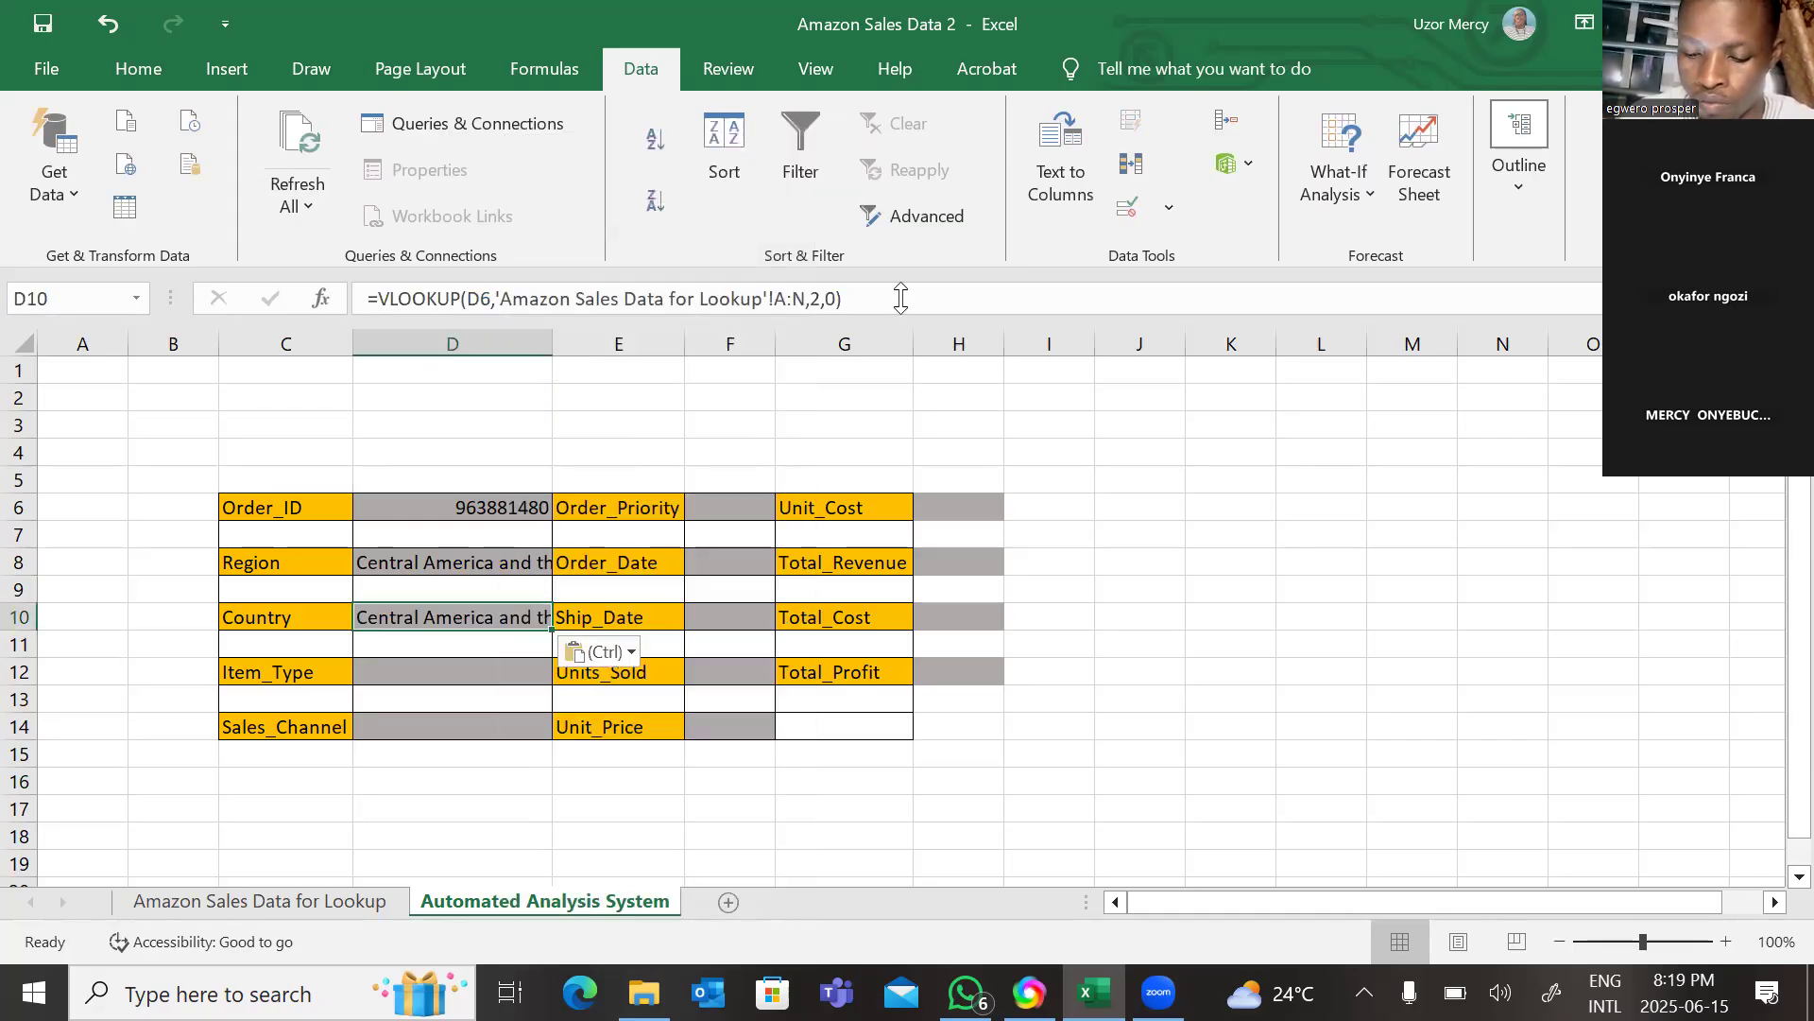
left_click(820, 299)
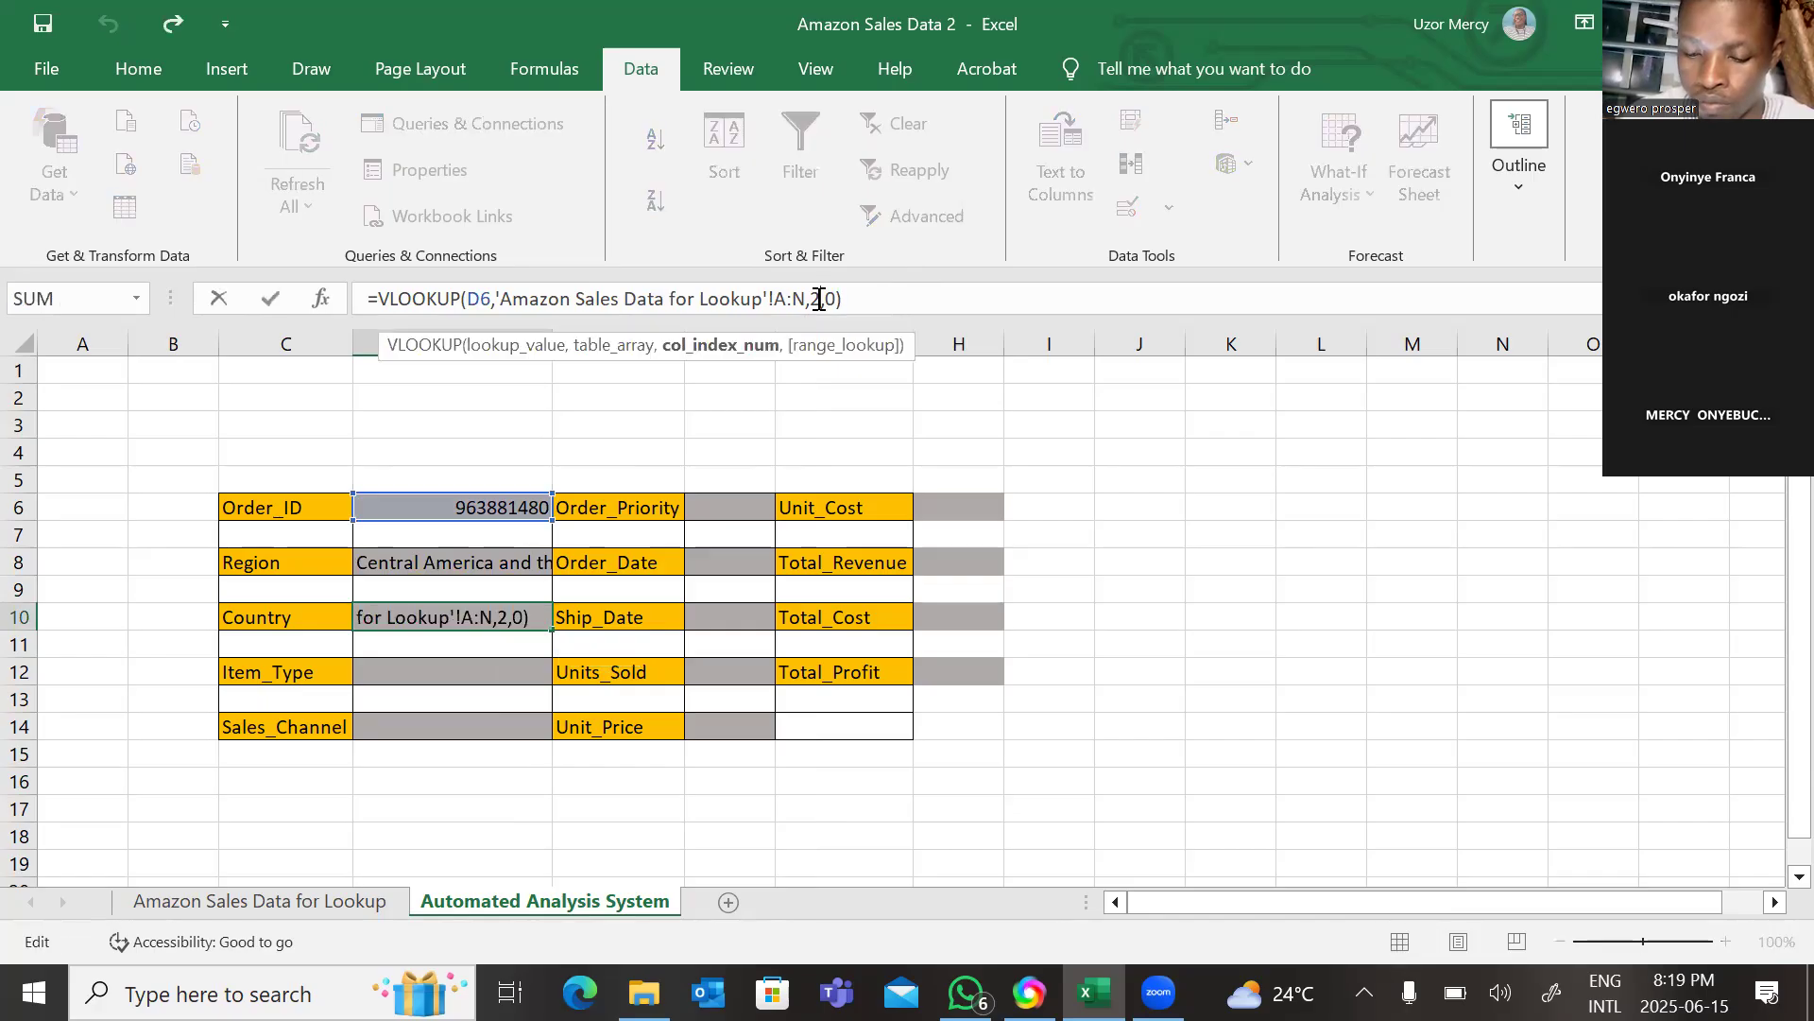
key("BackSpace")
type("3")
key("Return")
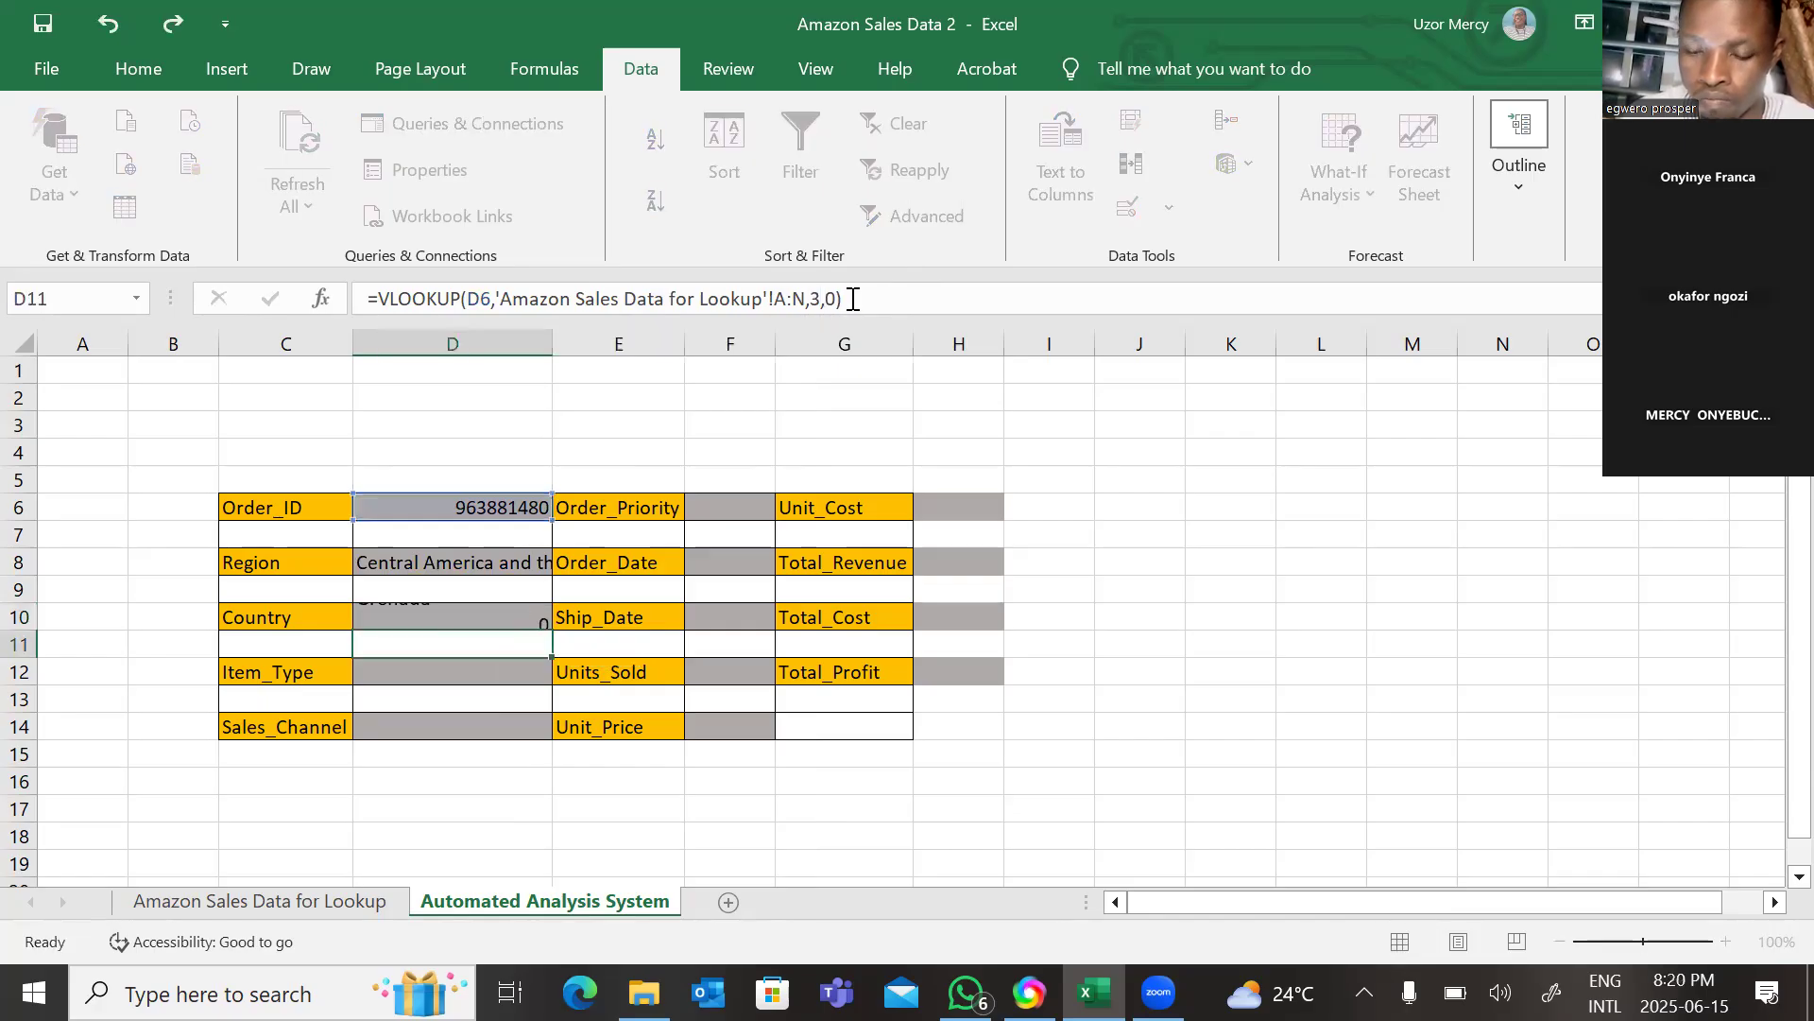
Paste the VLOOKUP formula into the Item_Type cell D12 and set its column index to 4.
left_click(453, 675)
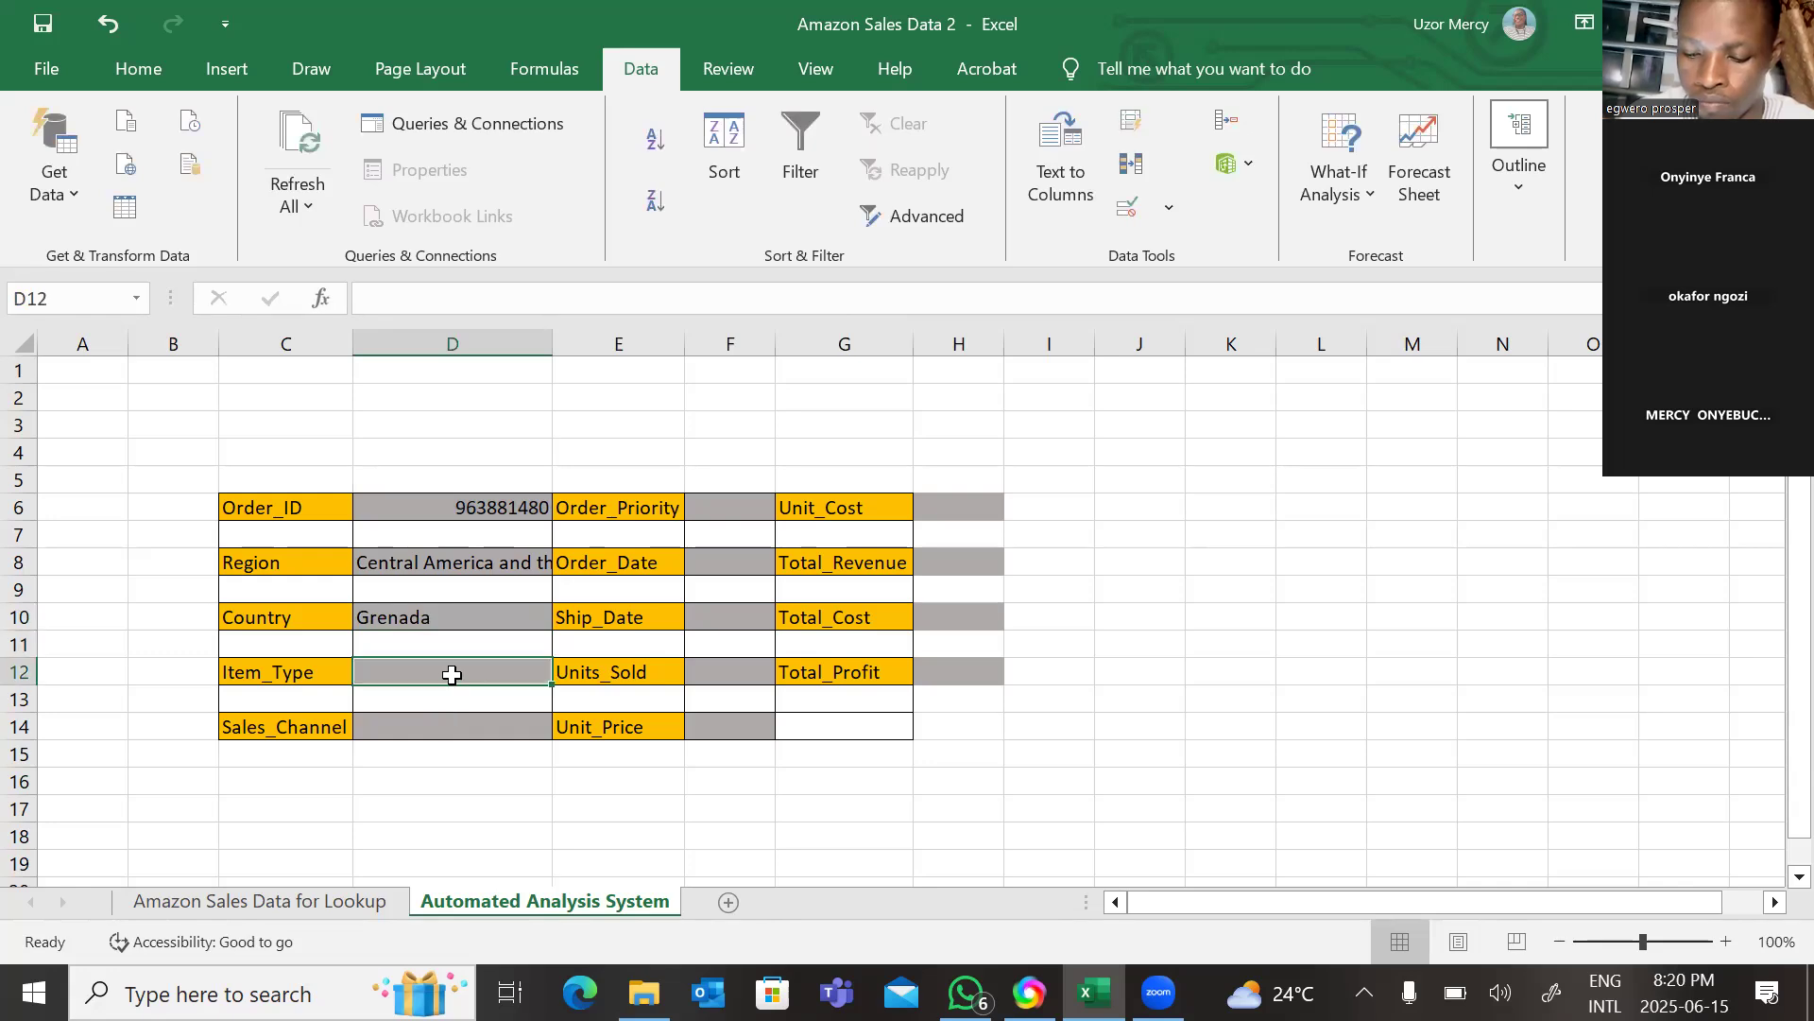
right_click(451, 674)
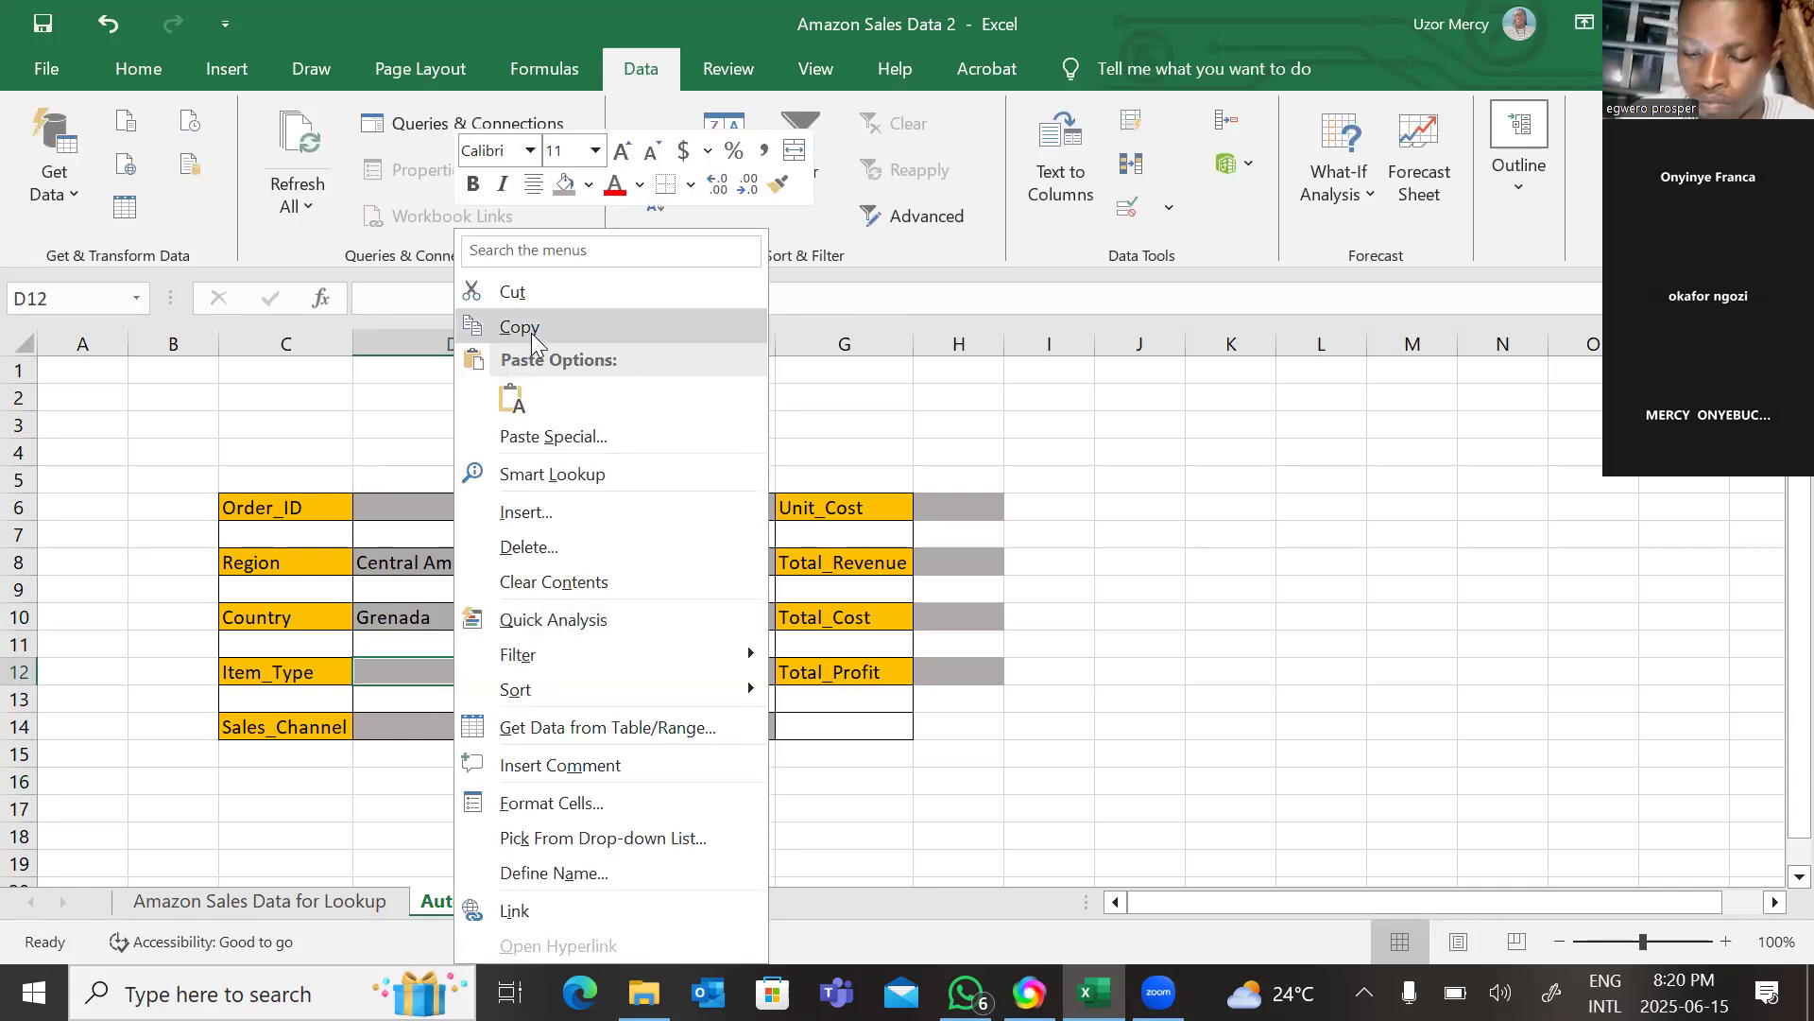
left_click(510, 396)
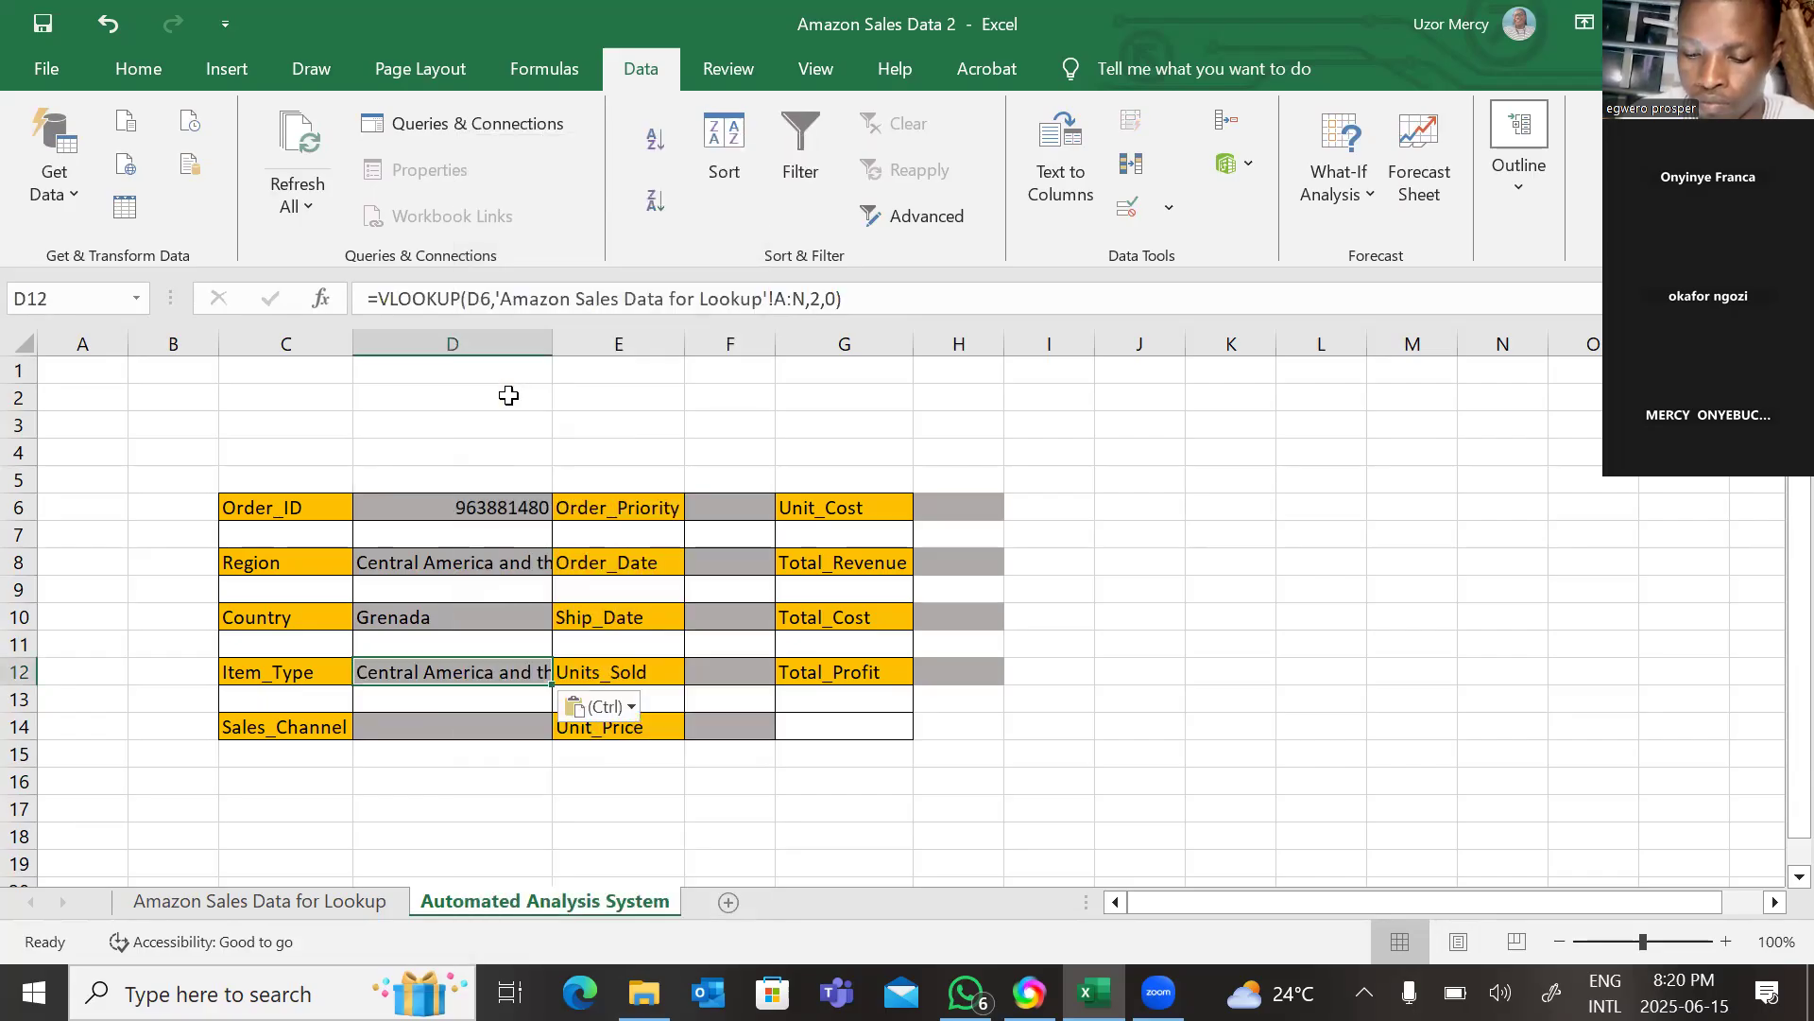
left_click(823, 300)
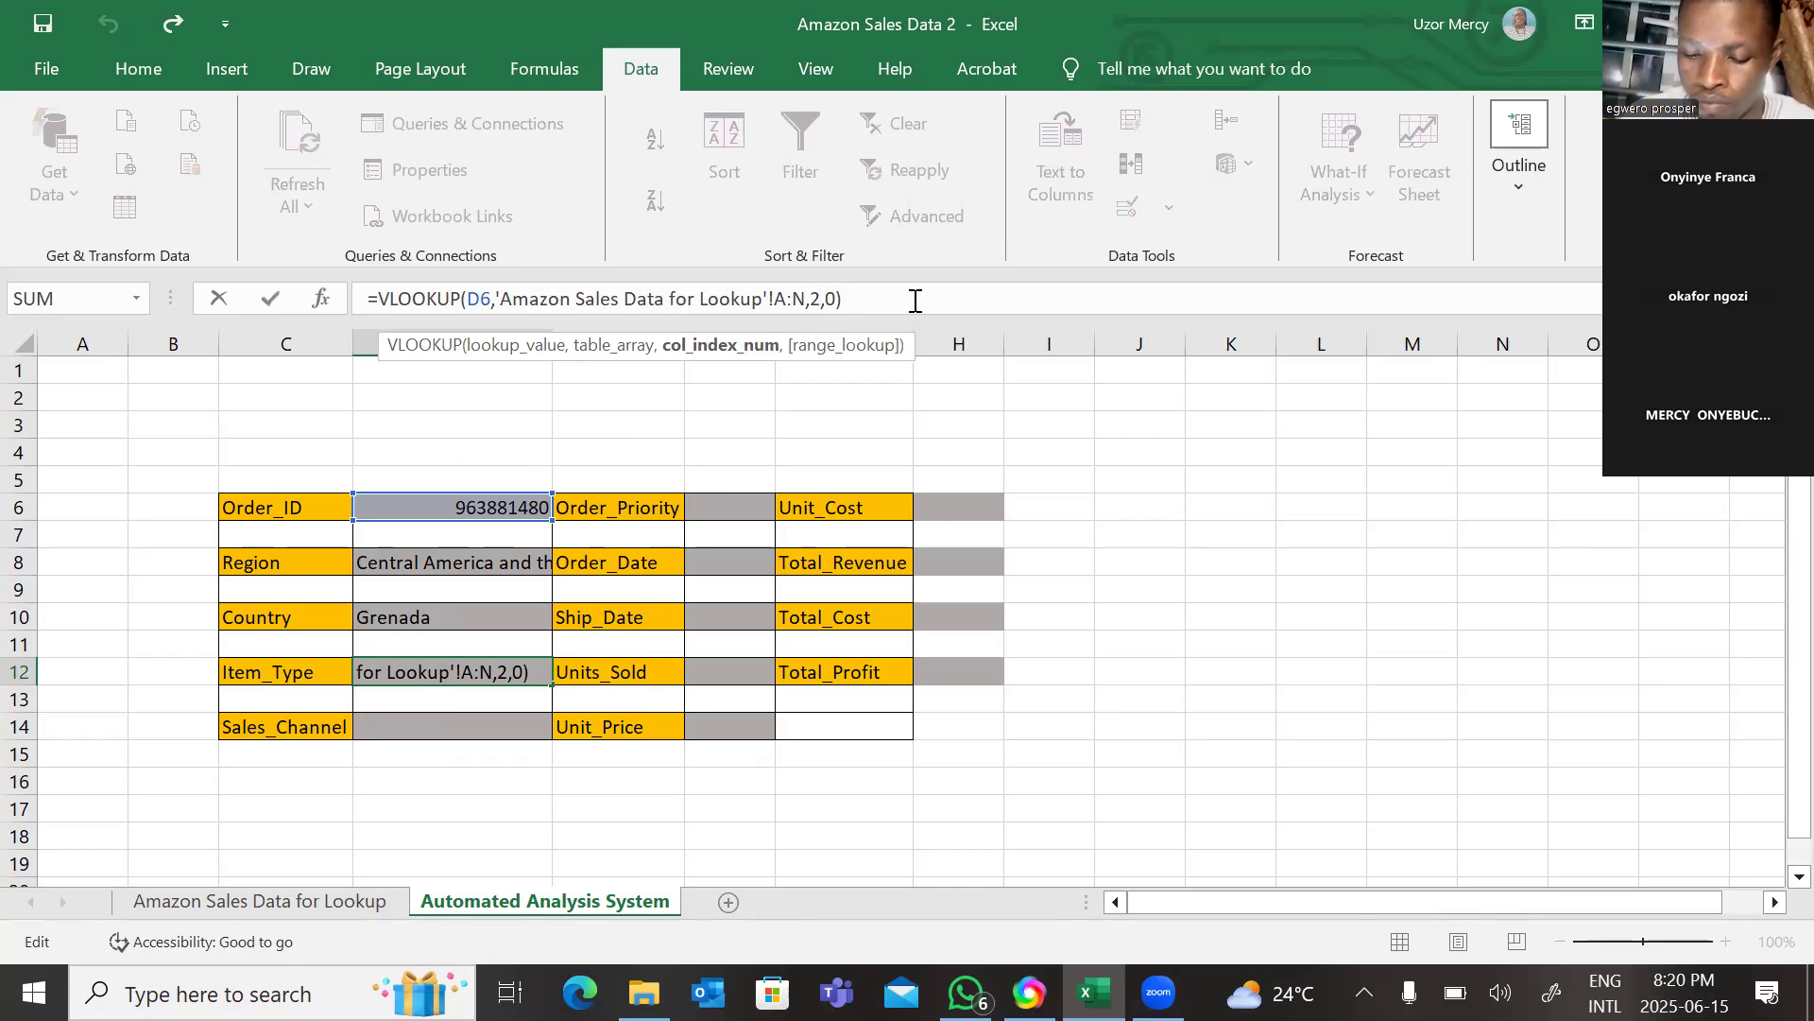
key("Delete")
type("4")
key("Return")
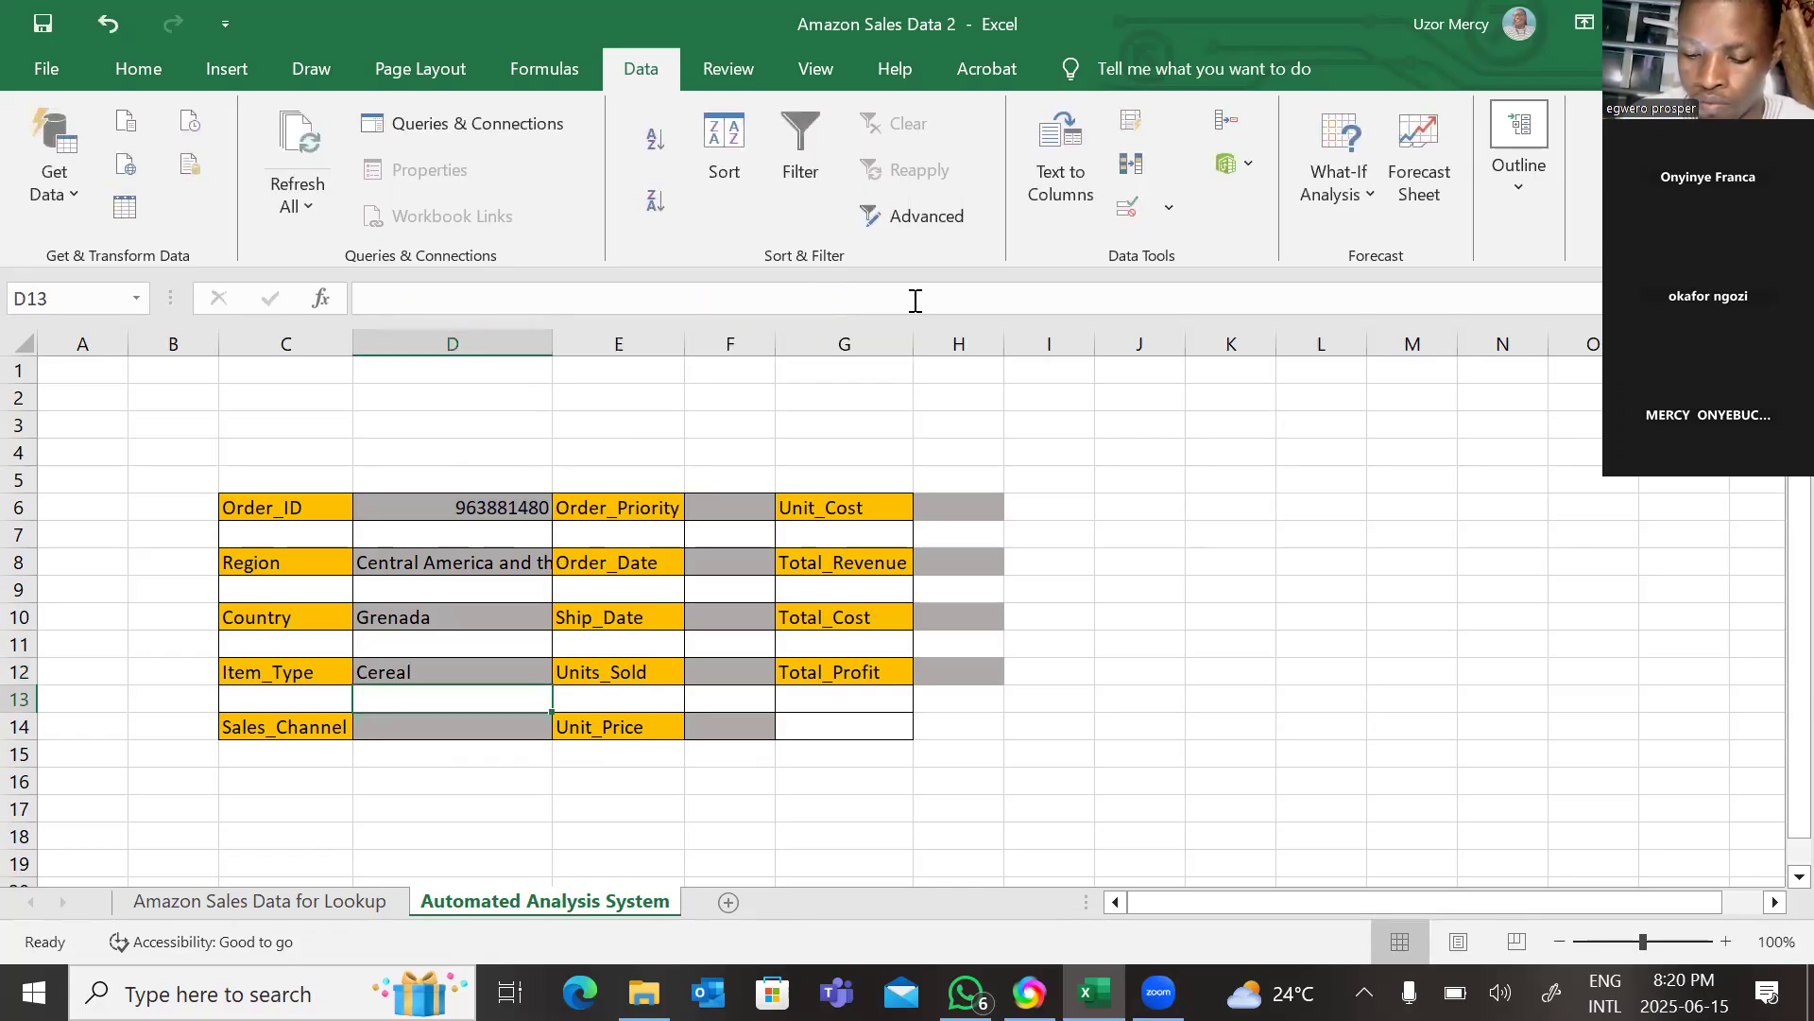
Paste the VLOOKUP formula into the Sales_Channel cell D14 and set its column index to 5.
left_click(503, 729)
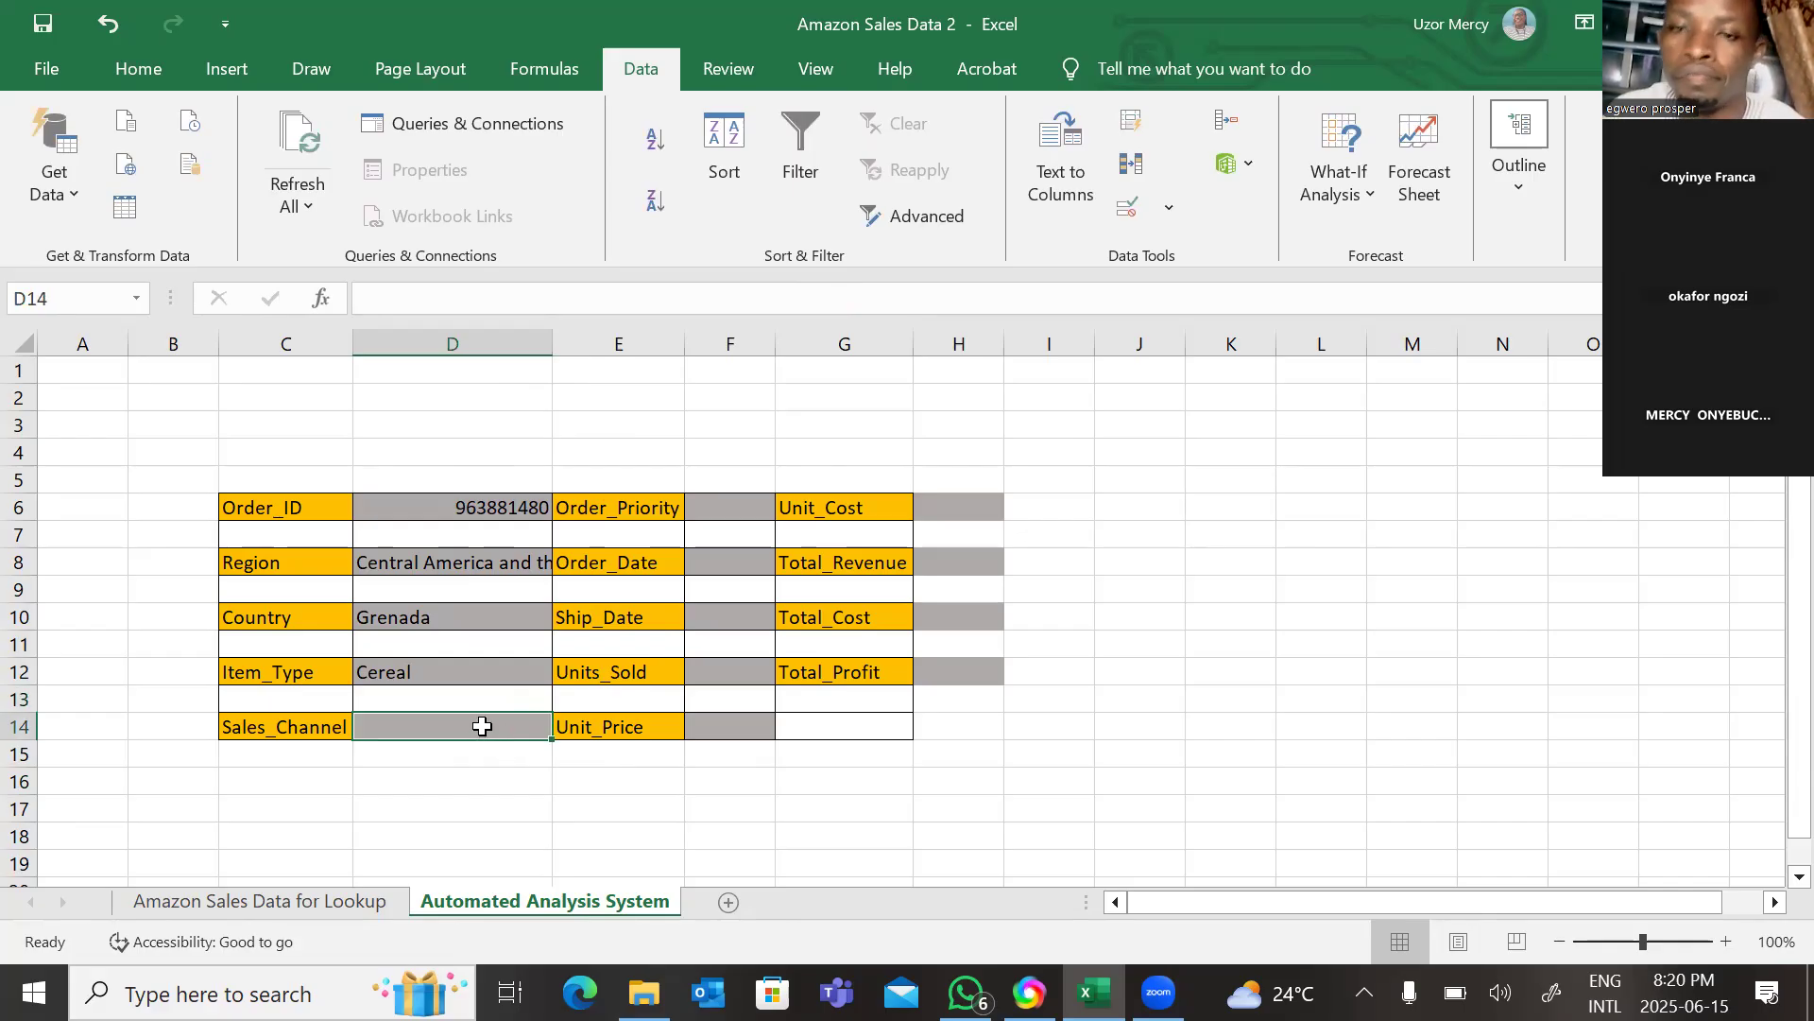
right_click(487, 718)
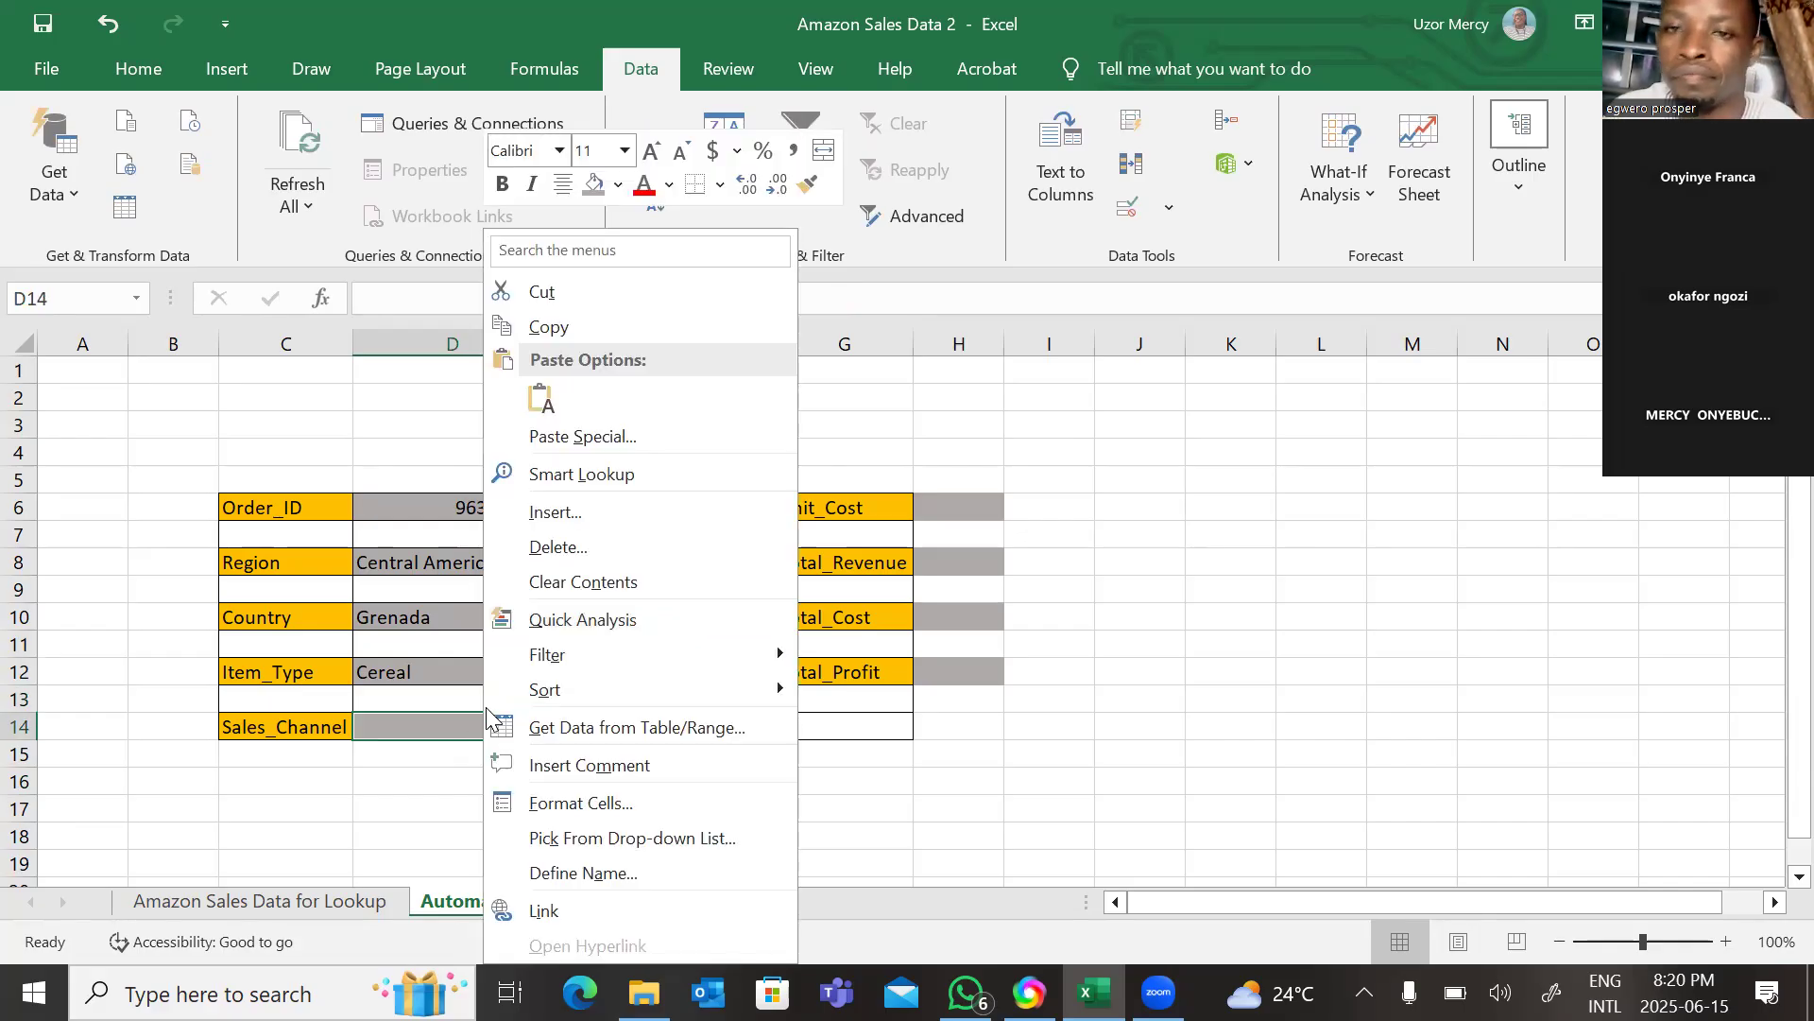
left_click(548, 395)
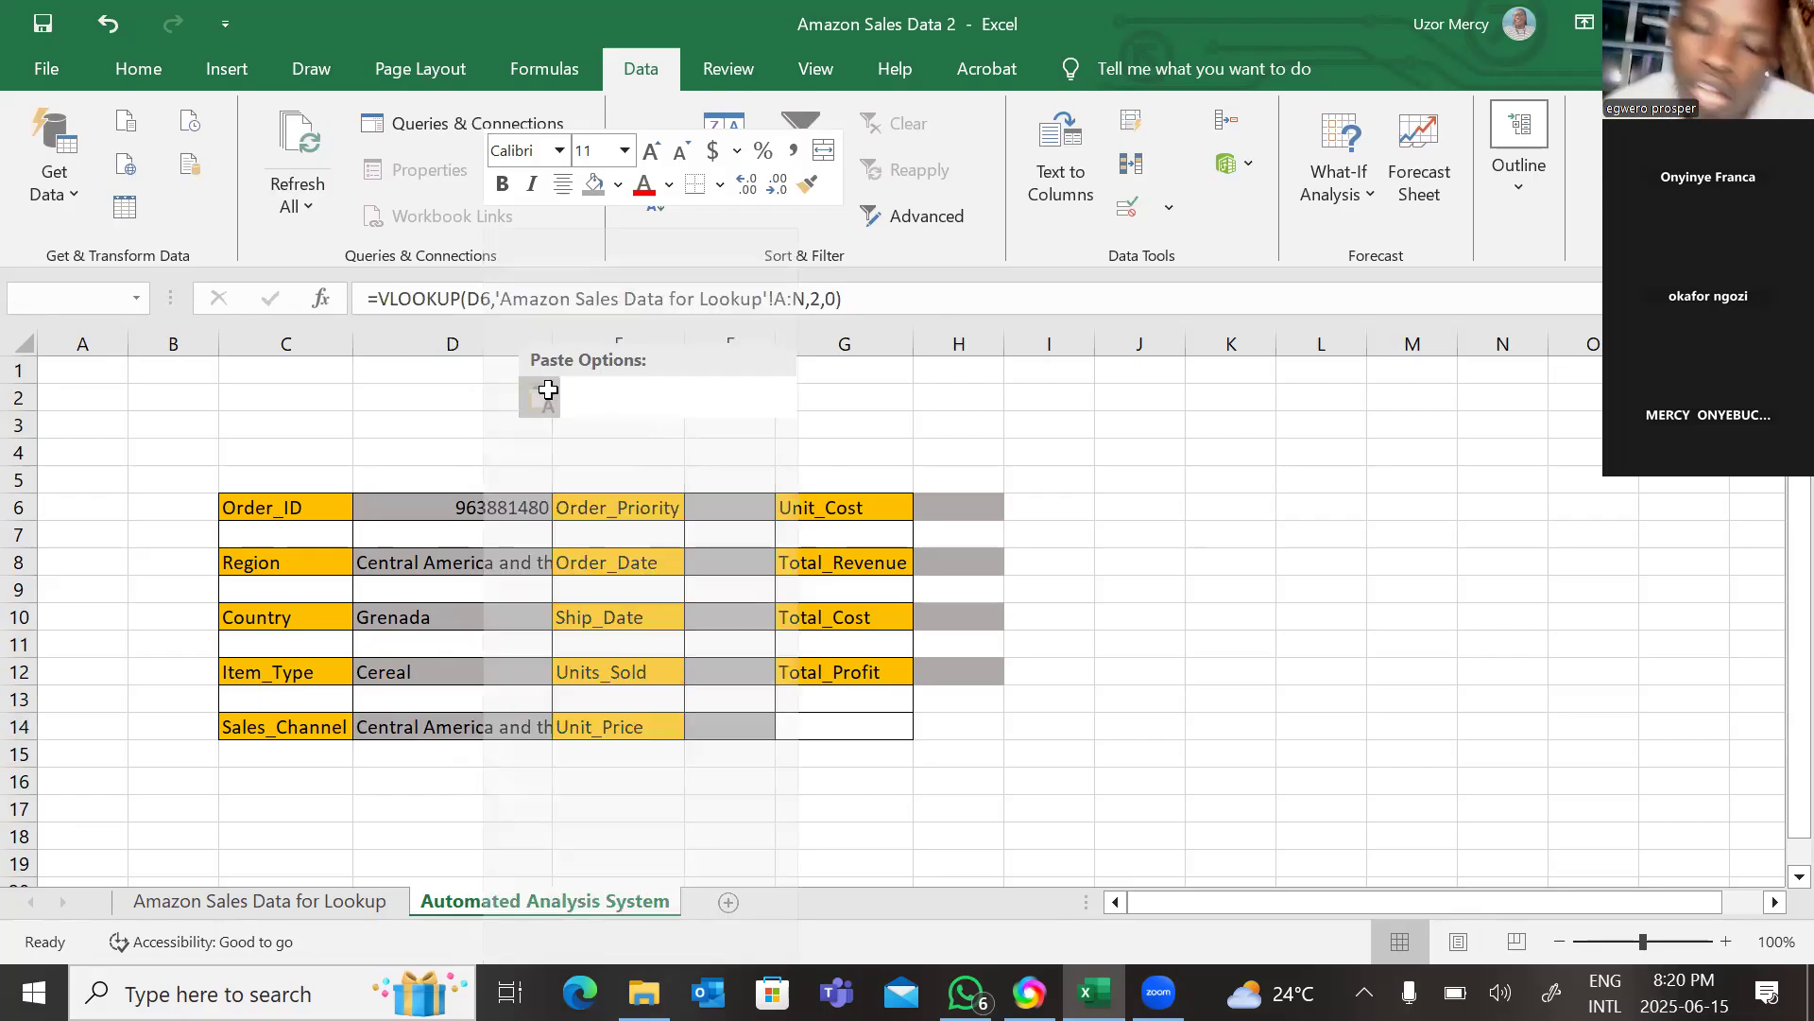
left_click(821, 298)
key("BackSpace")
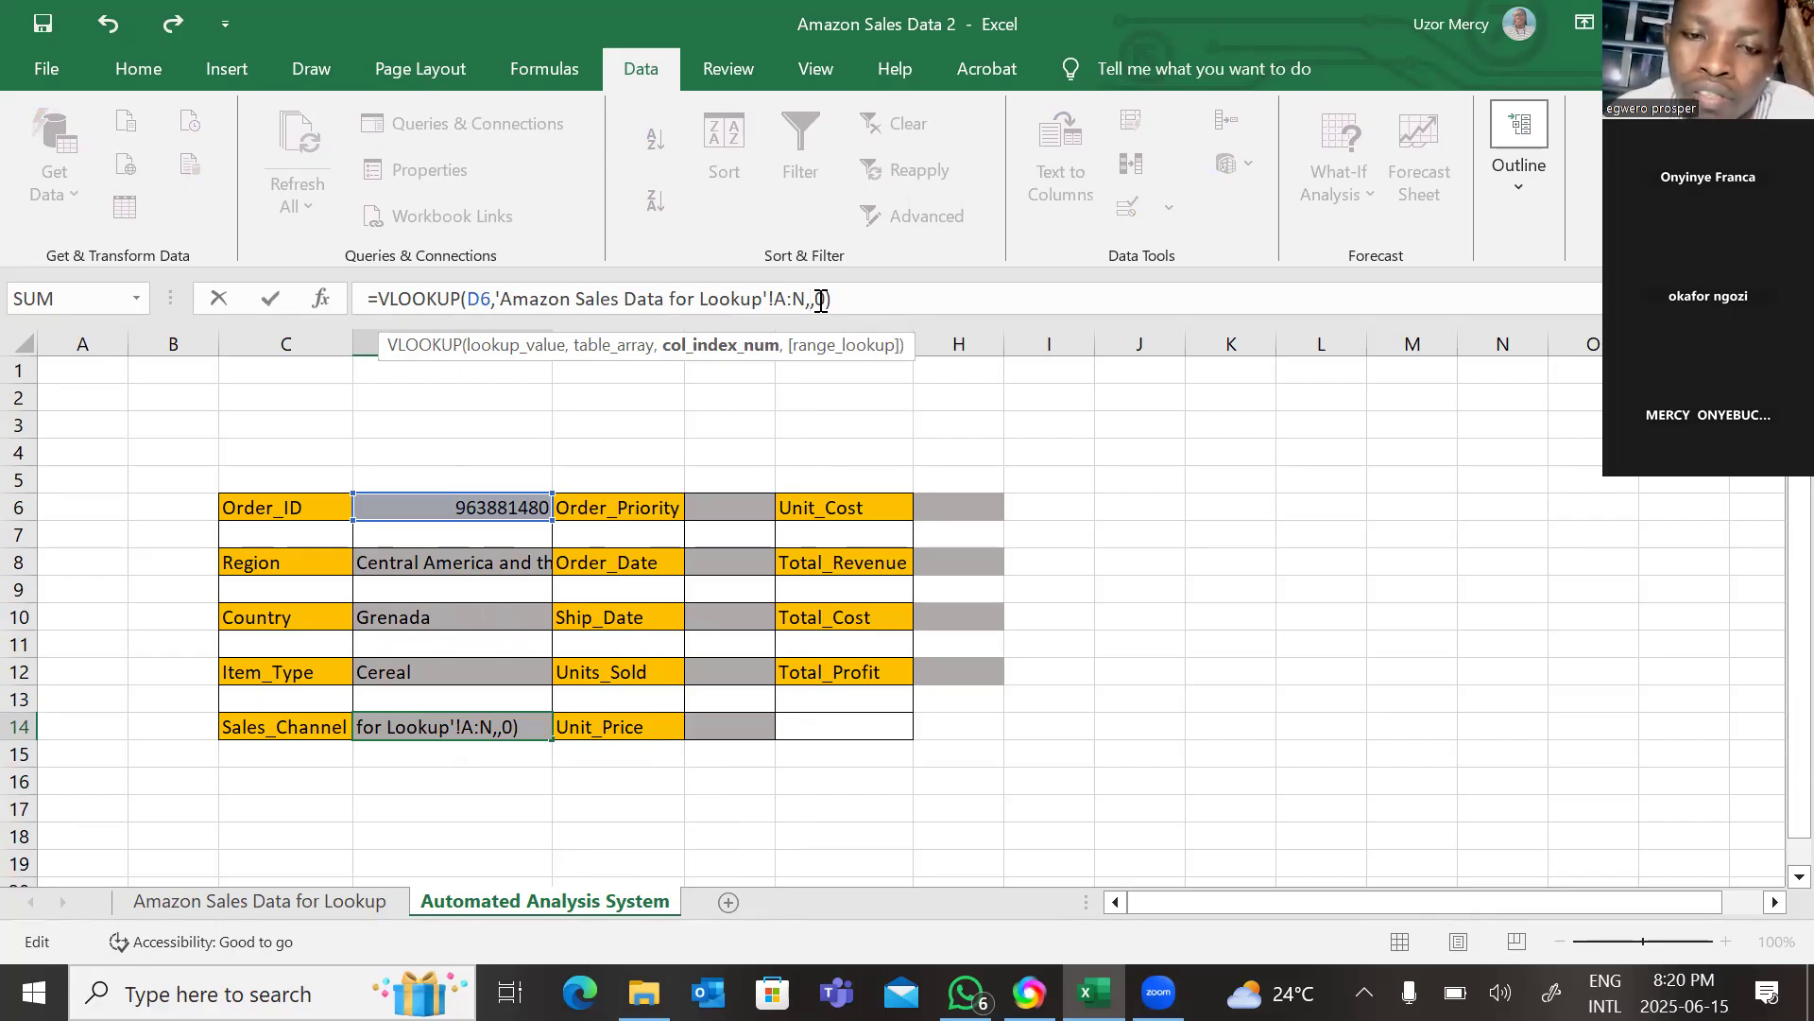
type("5")
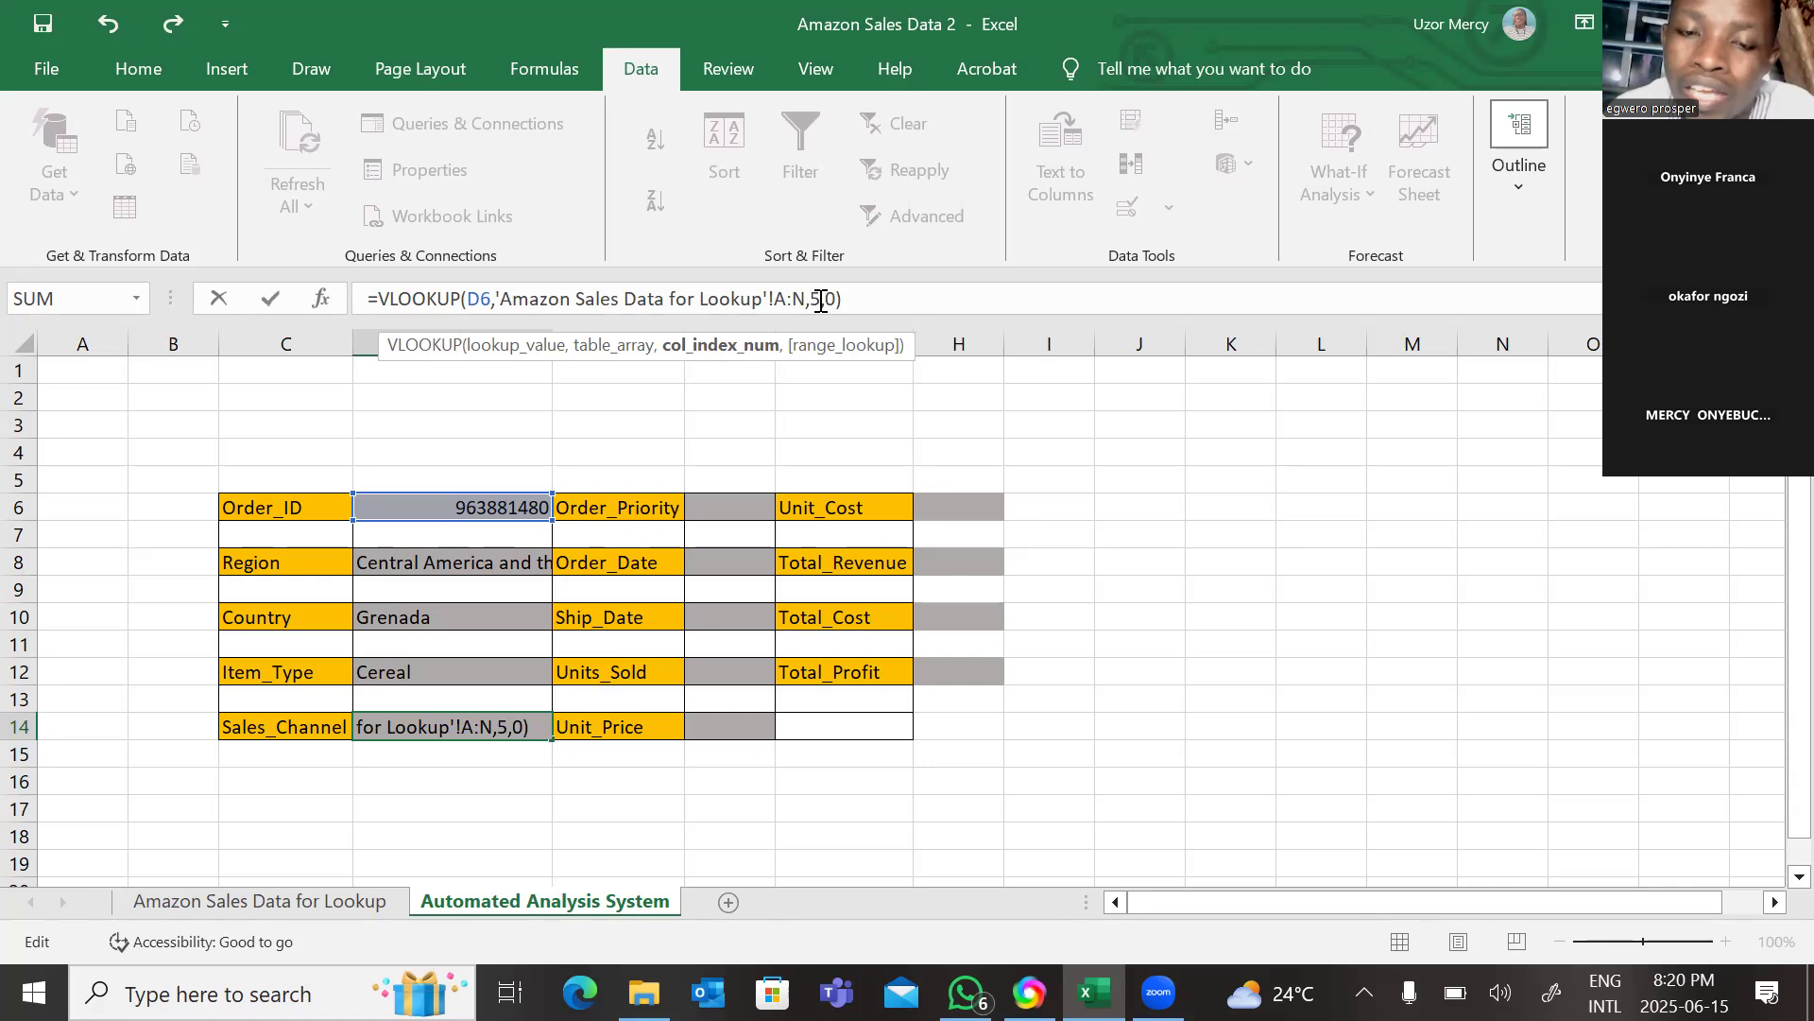
key("Return")
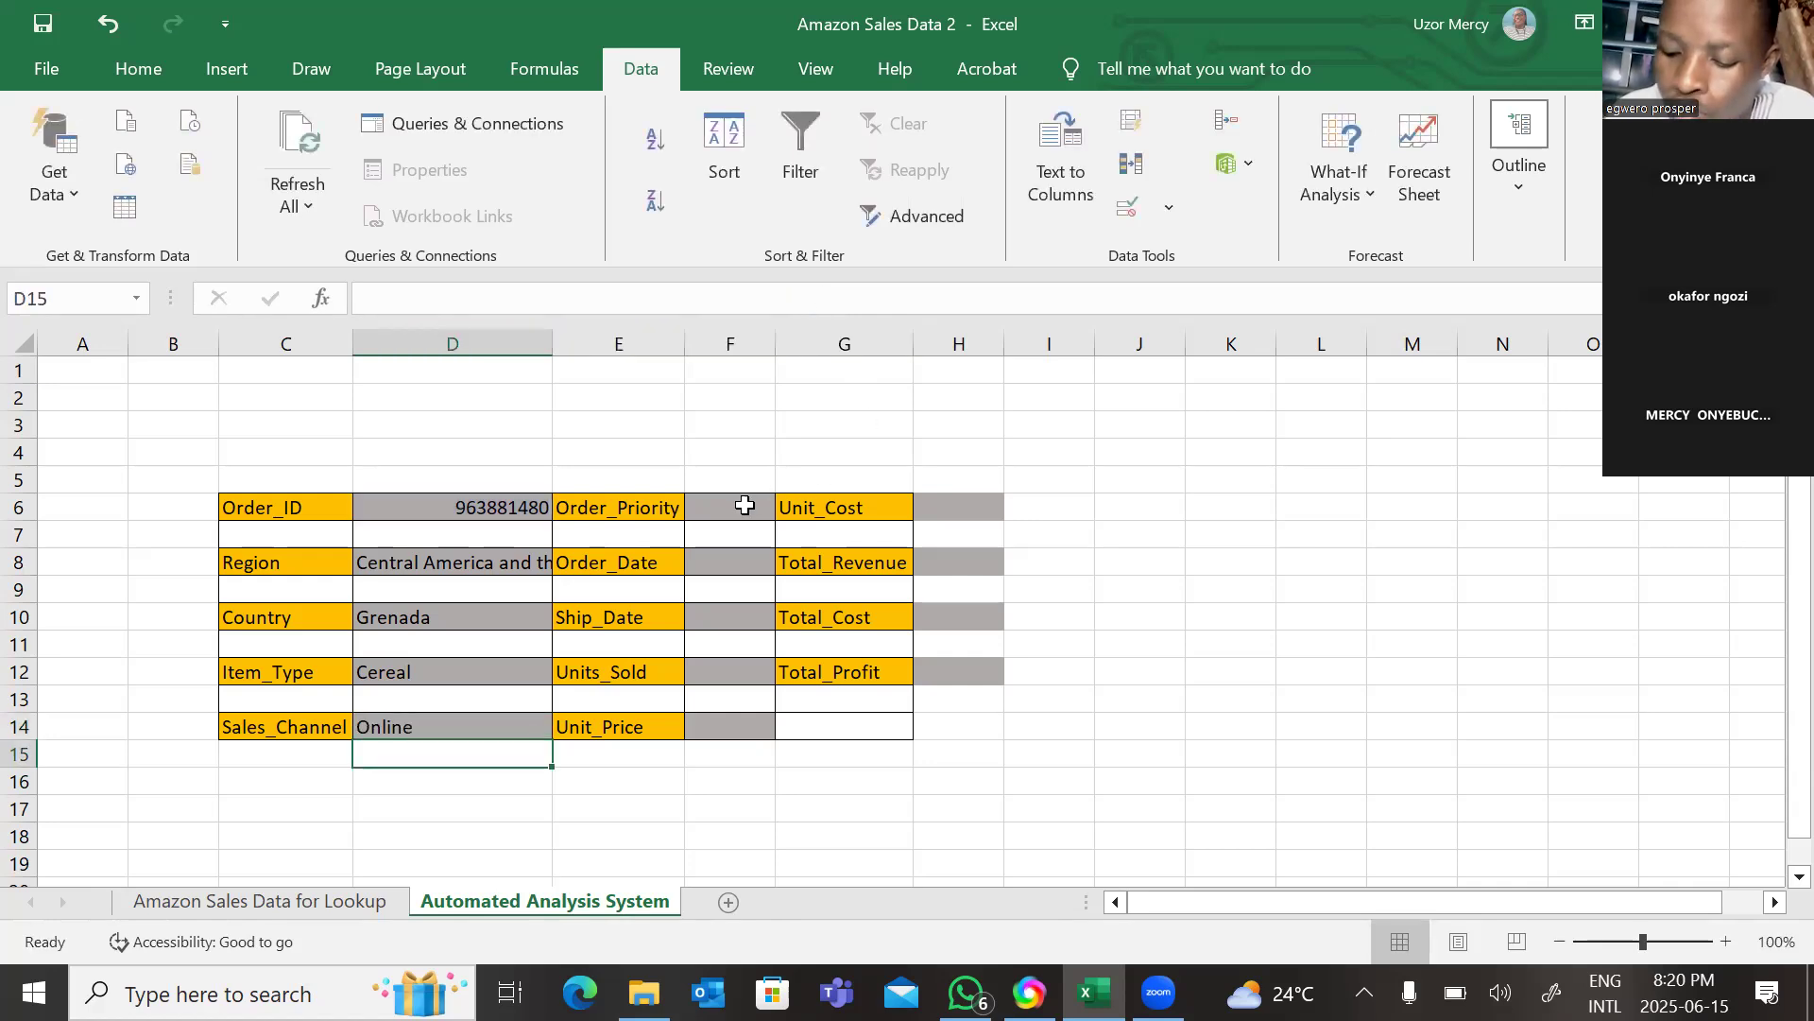
Paste the VLOOKUP formula into the Order_Priority cell F6 and set its column index to 6.
left_click(746, 508)
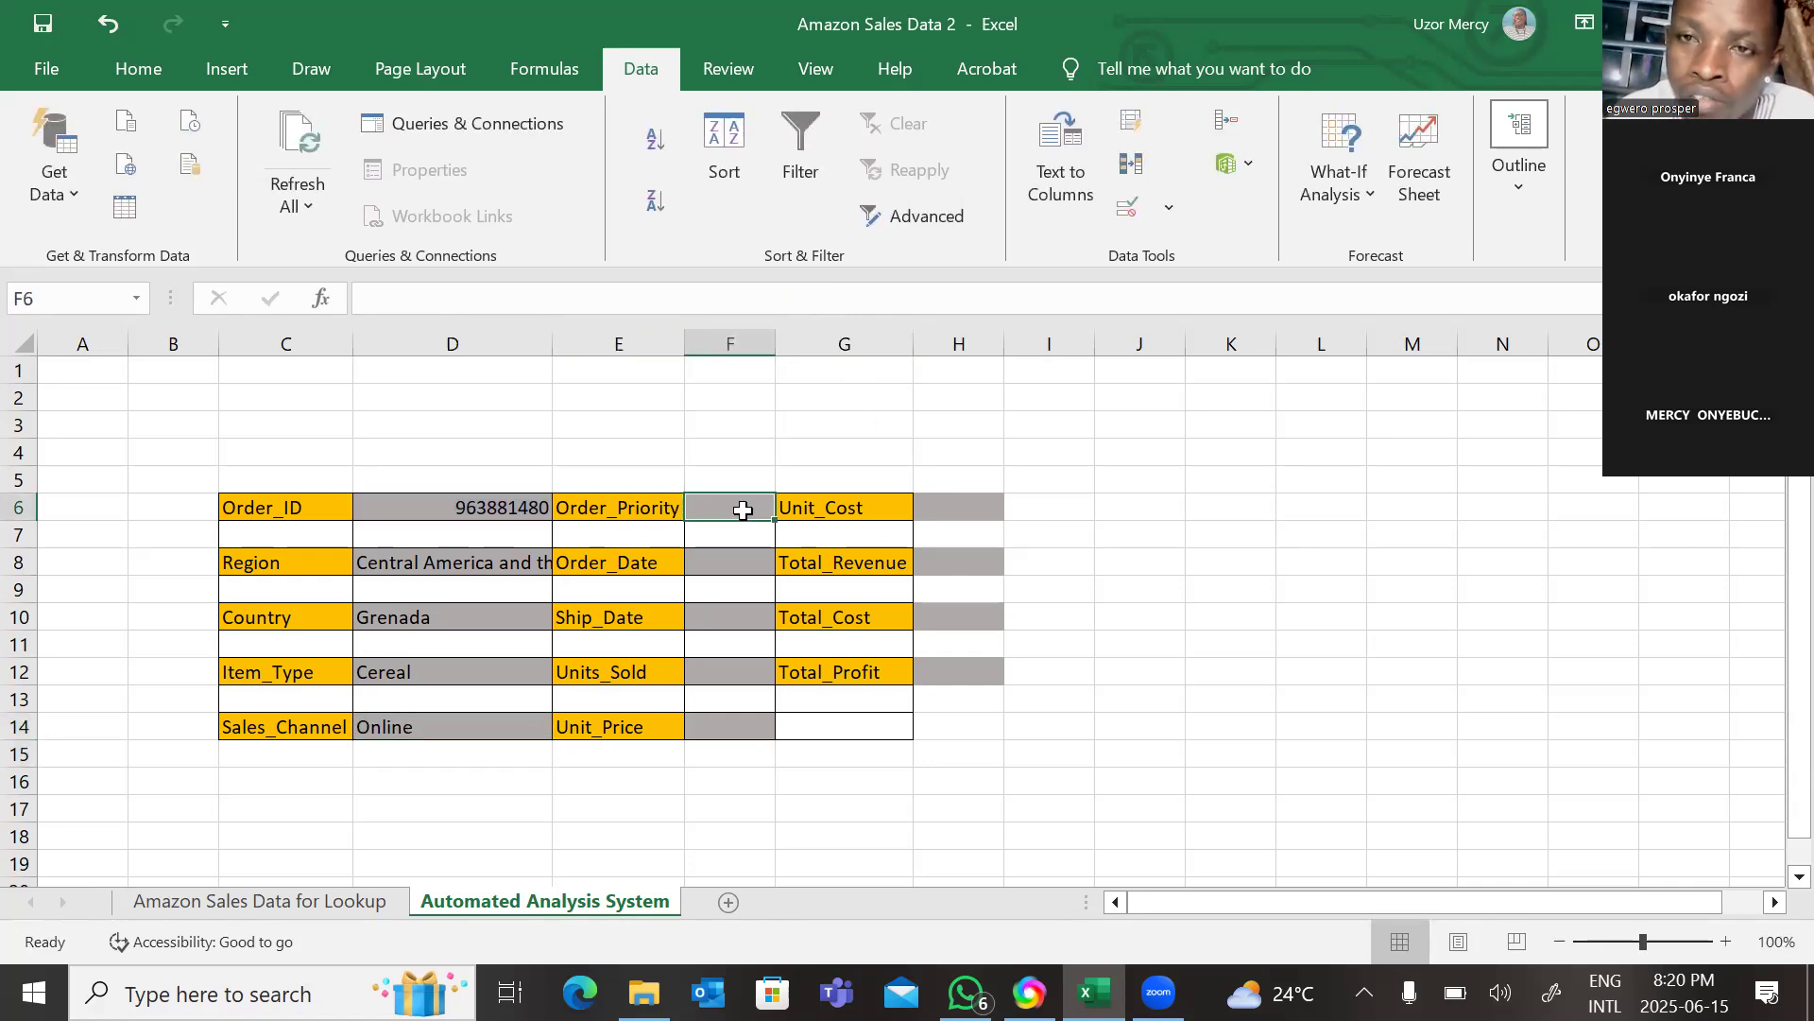
right_click(745, 509)
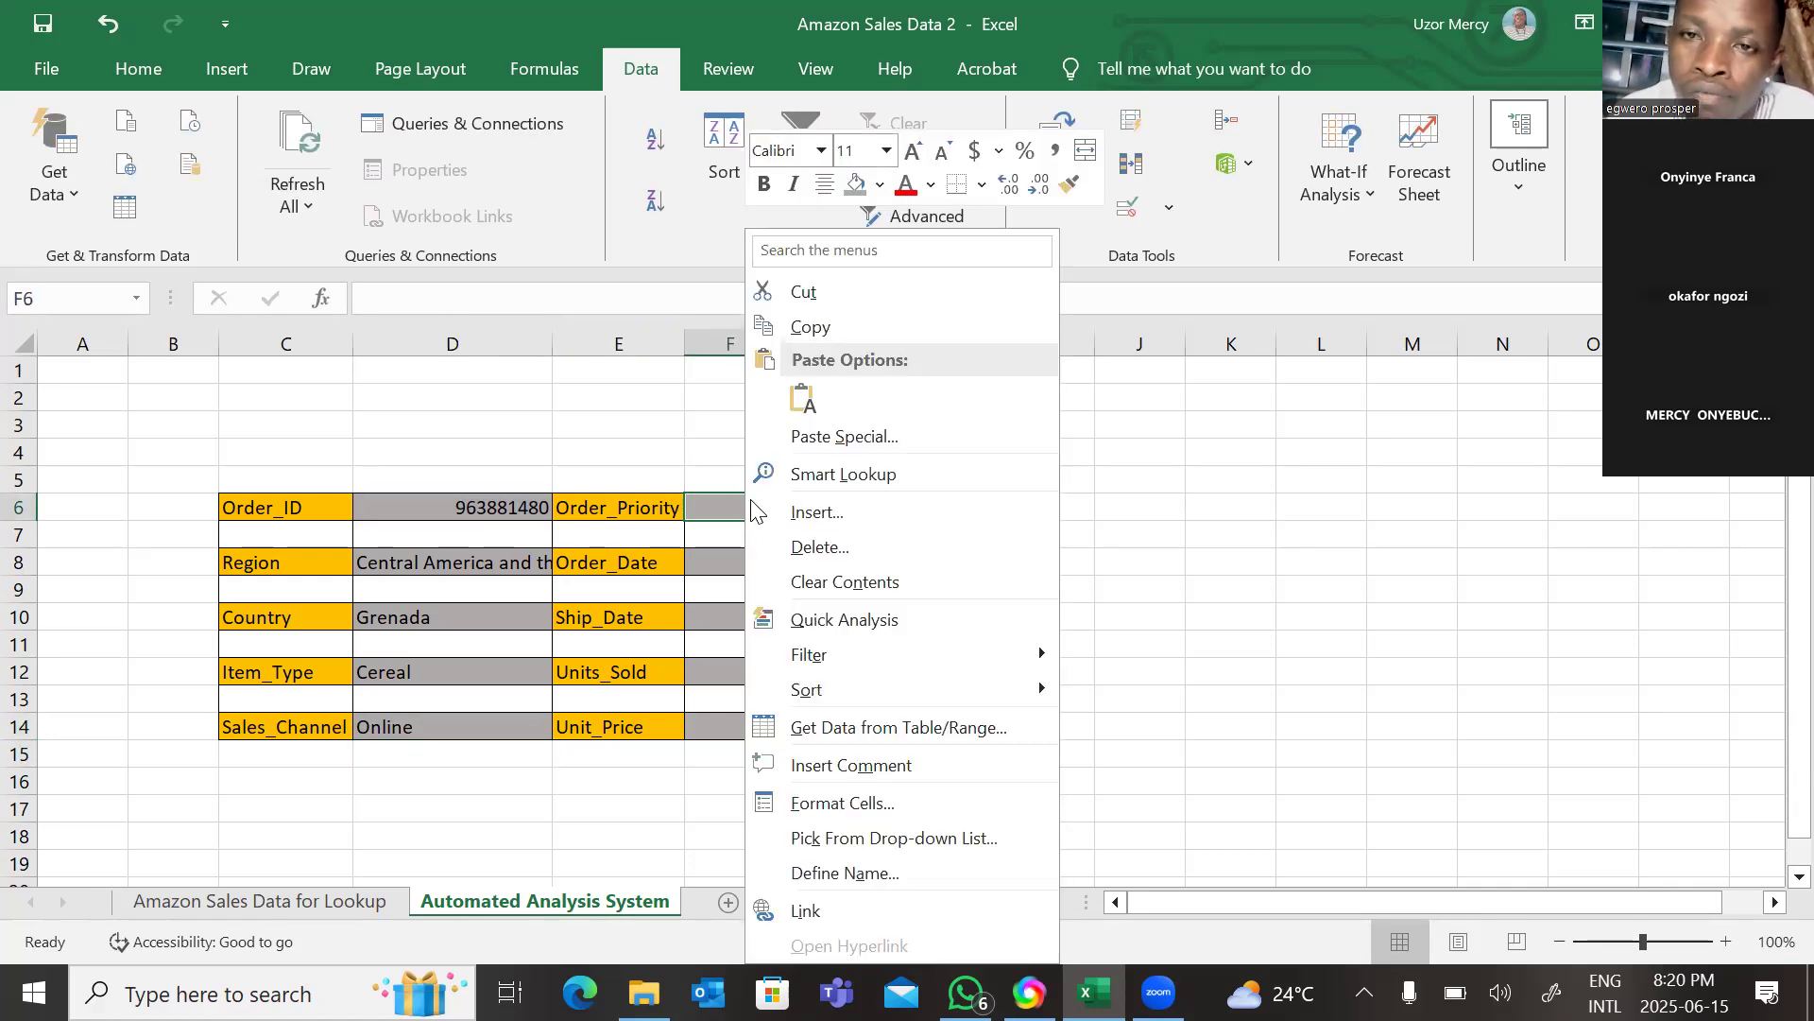
left_click(803, 395)
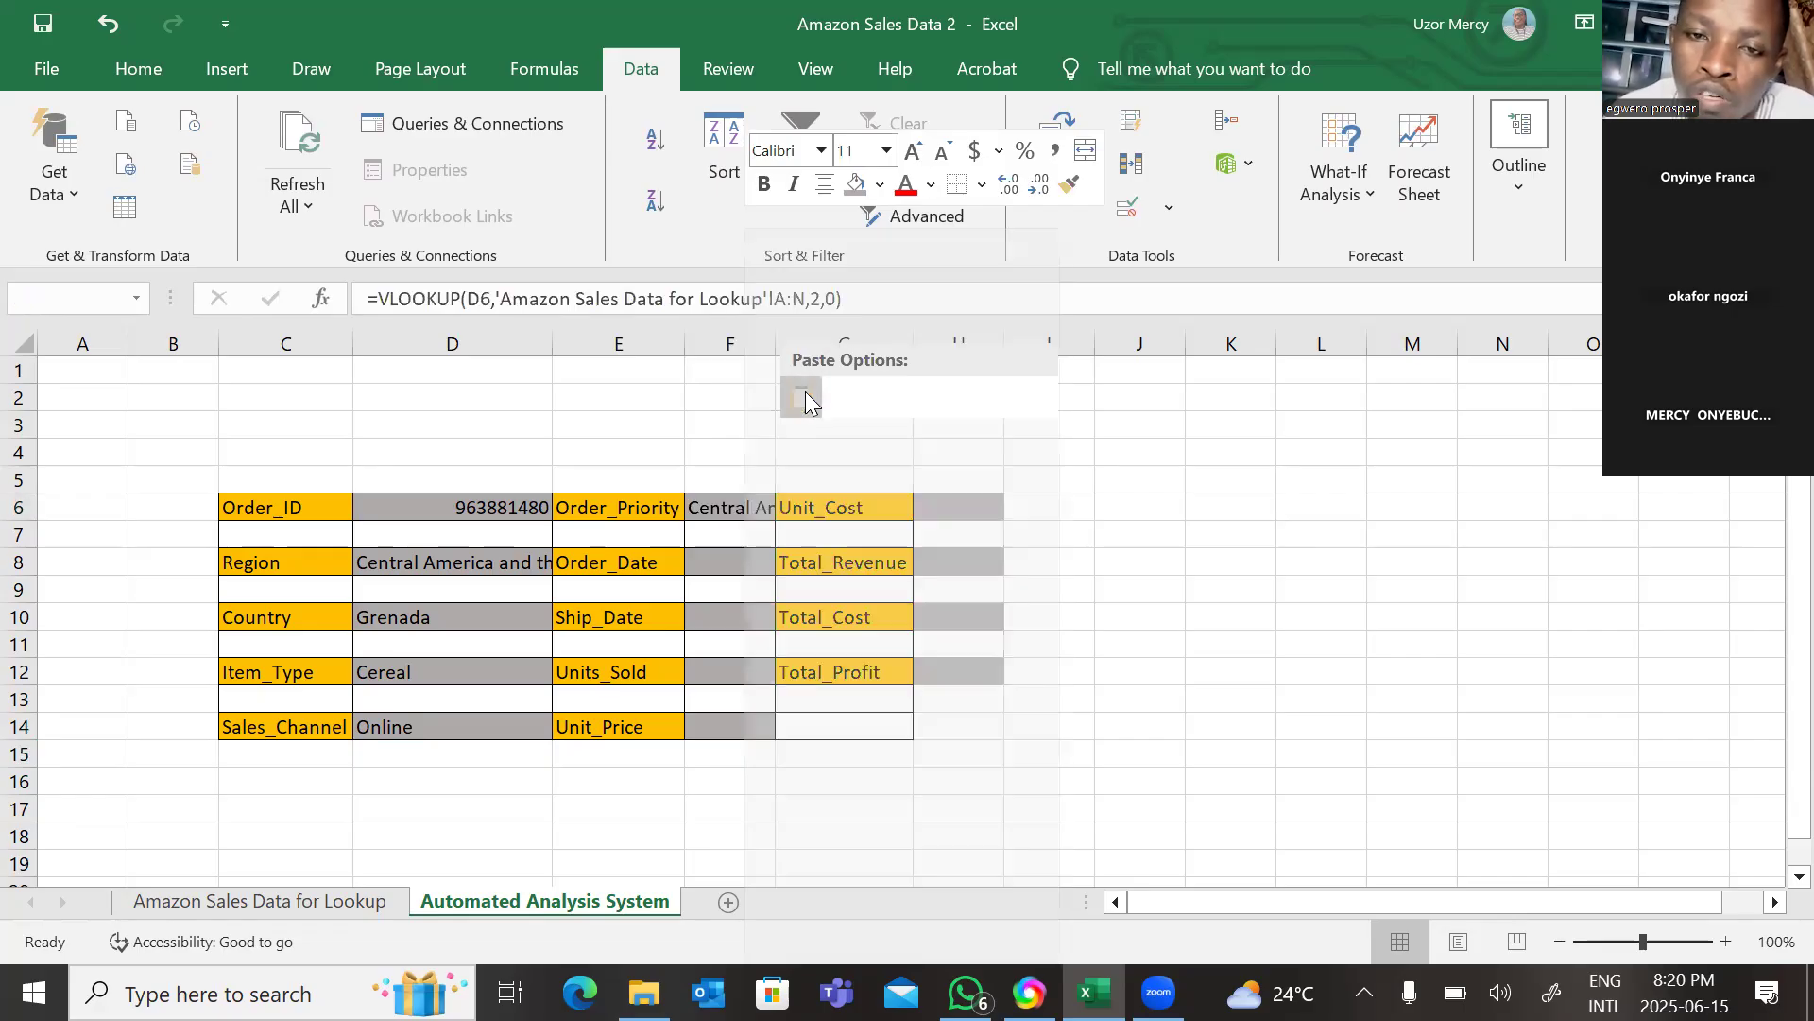
left_click(822, 301)
key("BackSpace")
type("6")
key("Return")
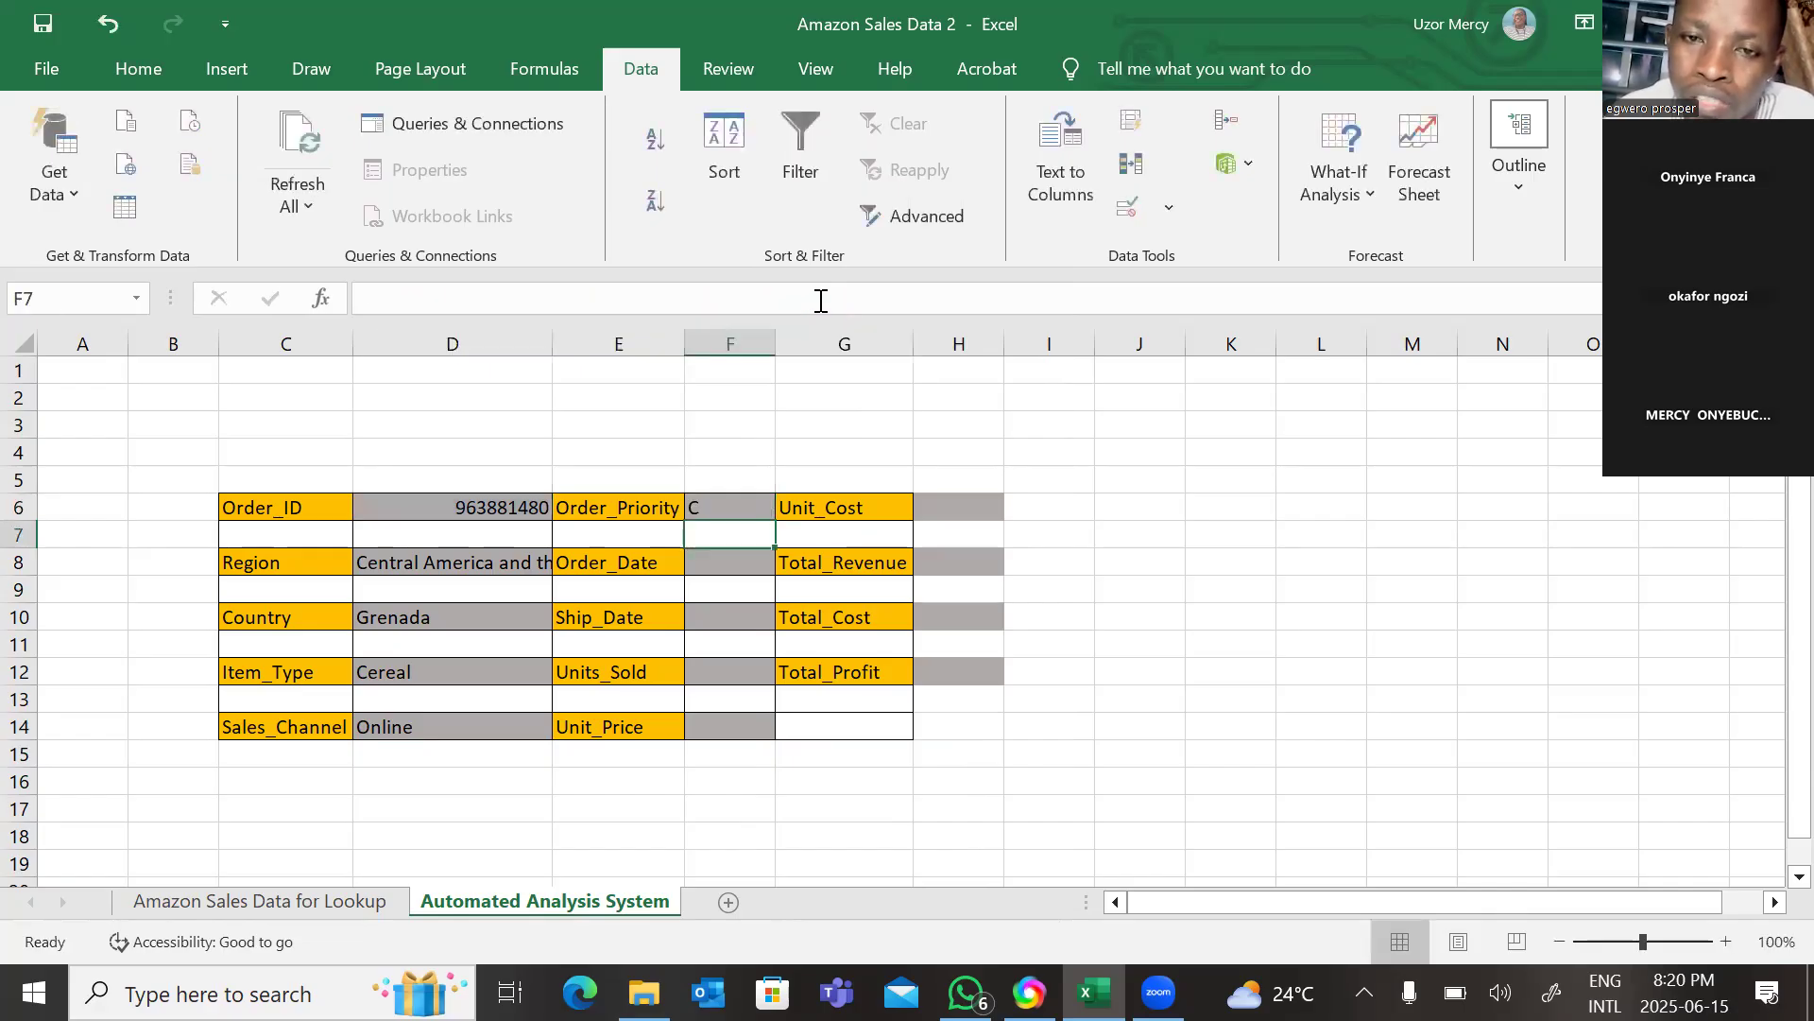
Paste the VLOOKUP formula into the Order_Date cell F8 and set its column index to 7.
left_click(741, 562)
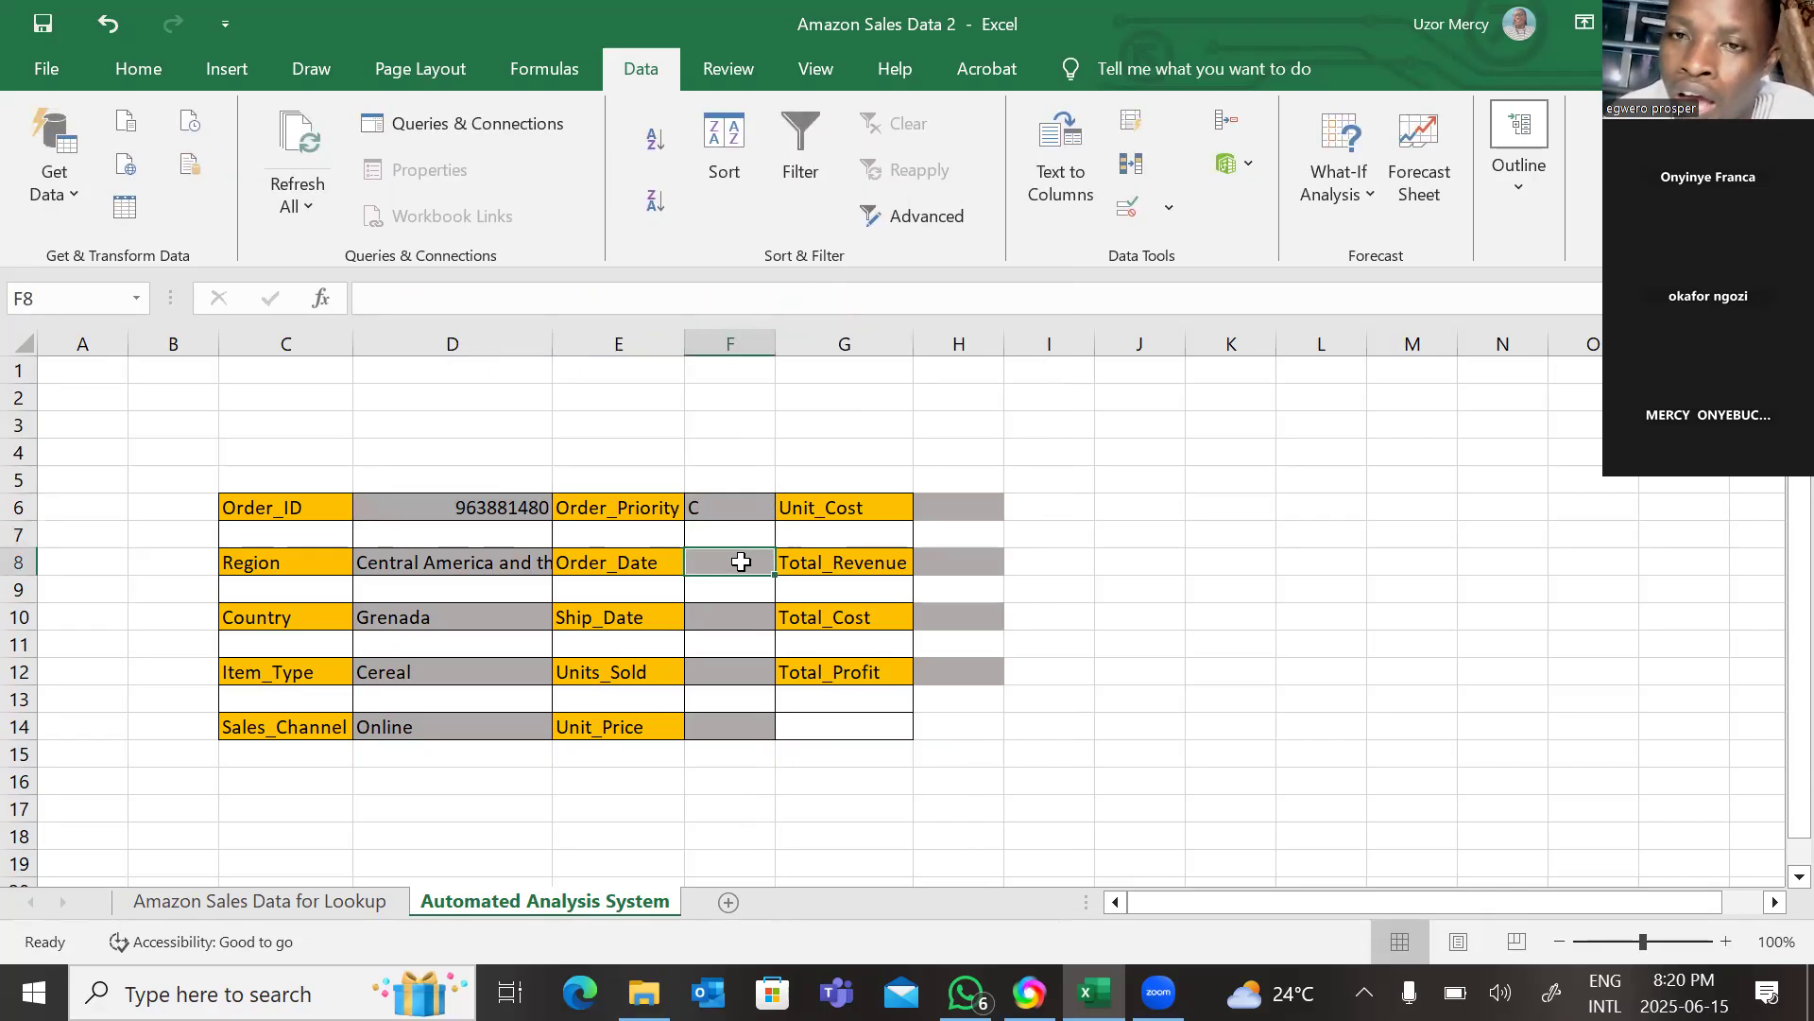
right_click(739, 563)
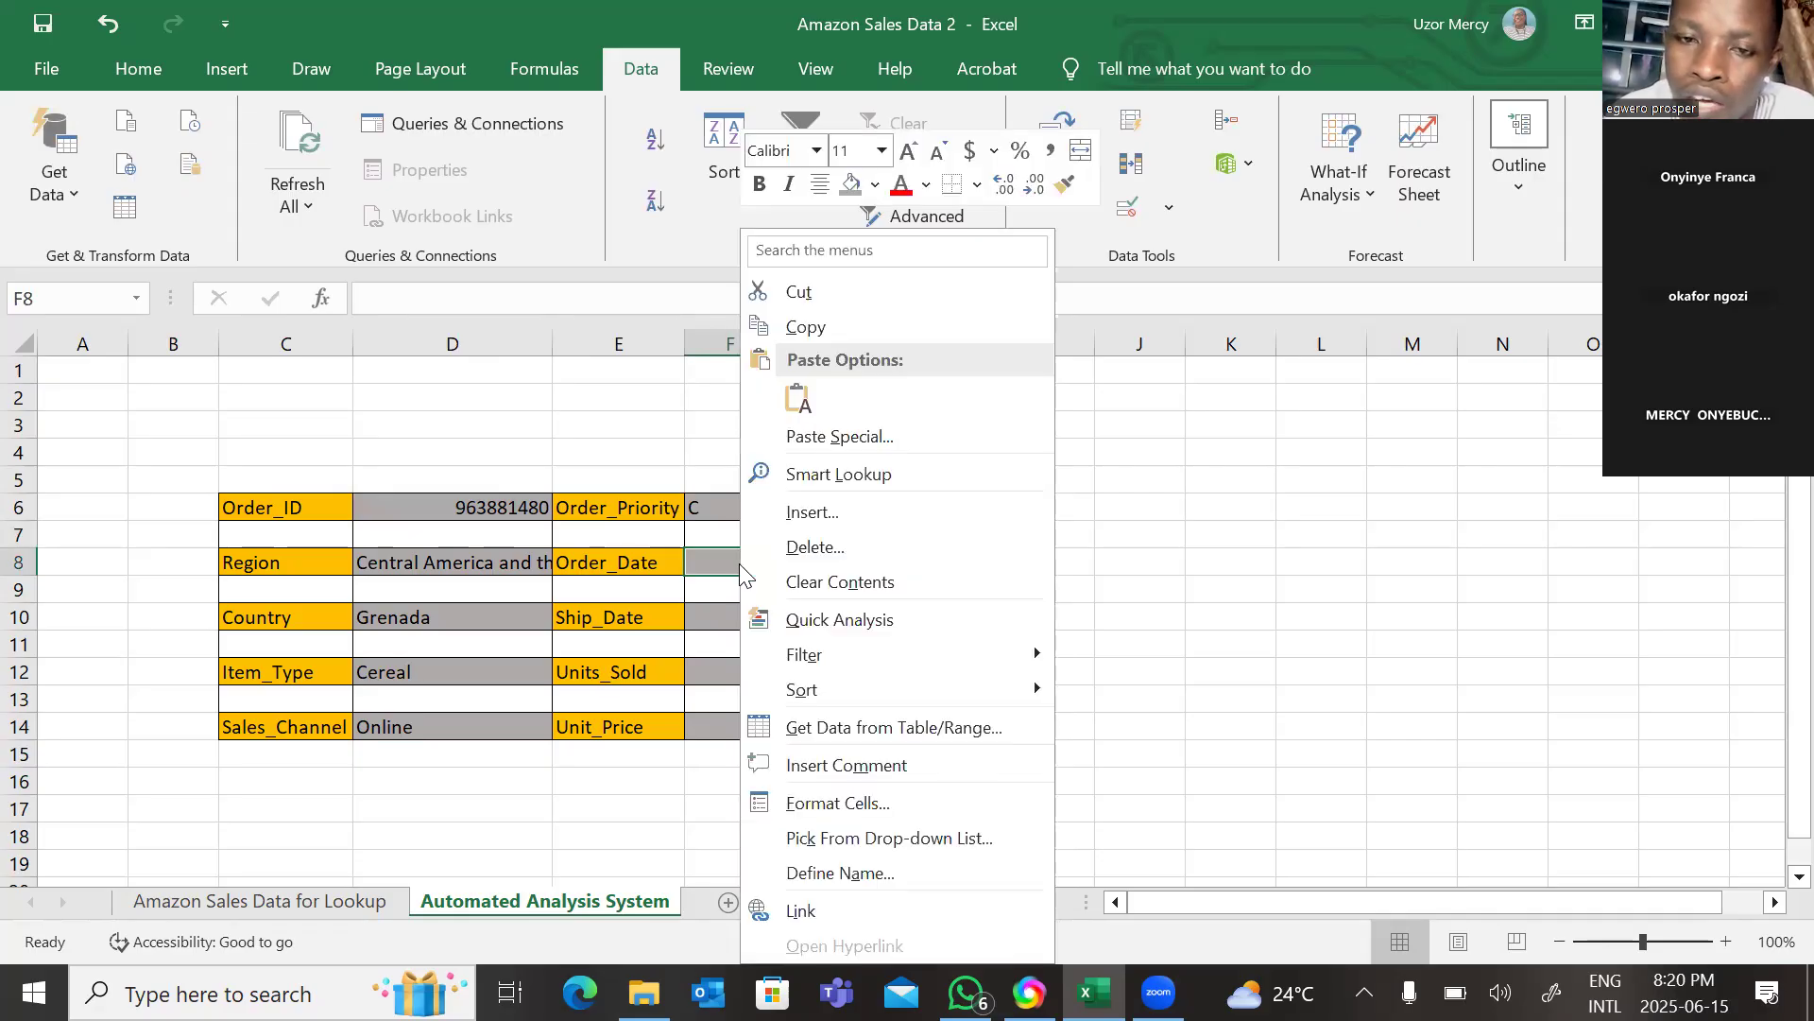
left_click(803, 395)
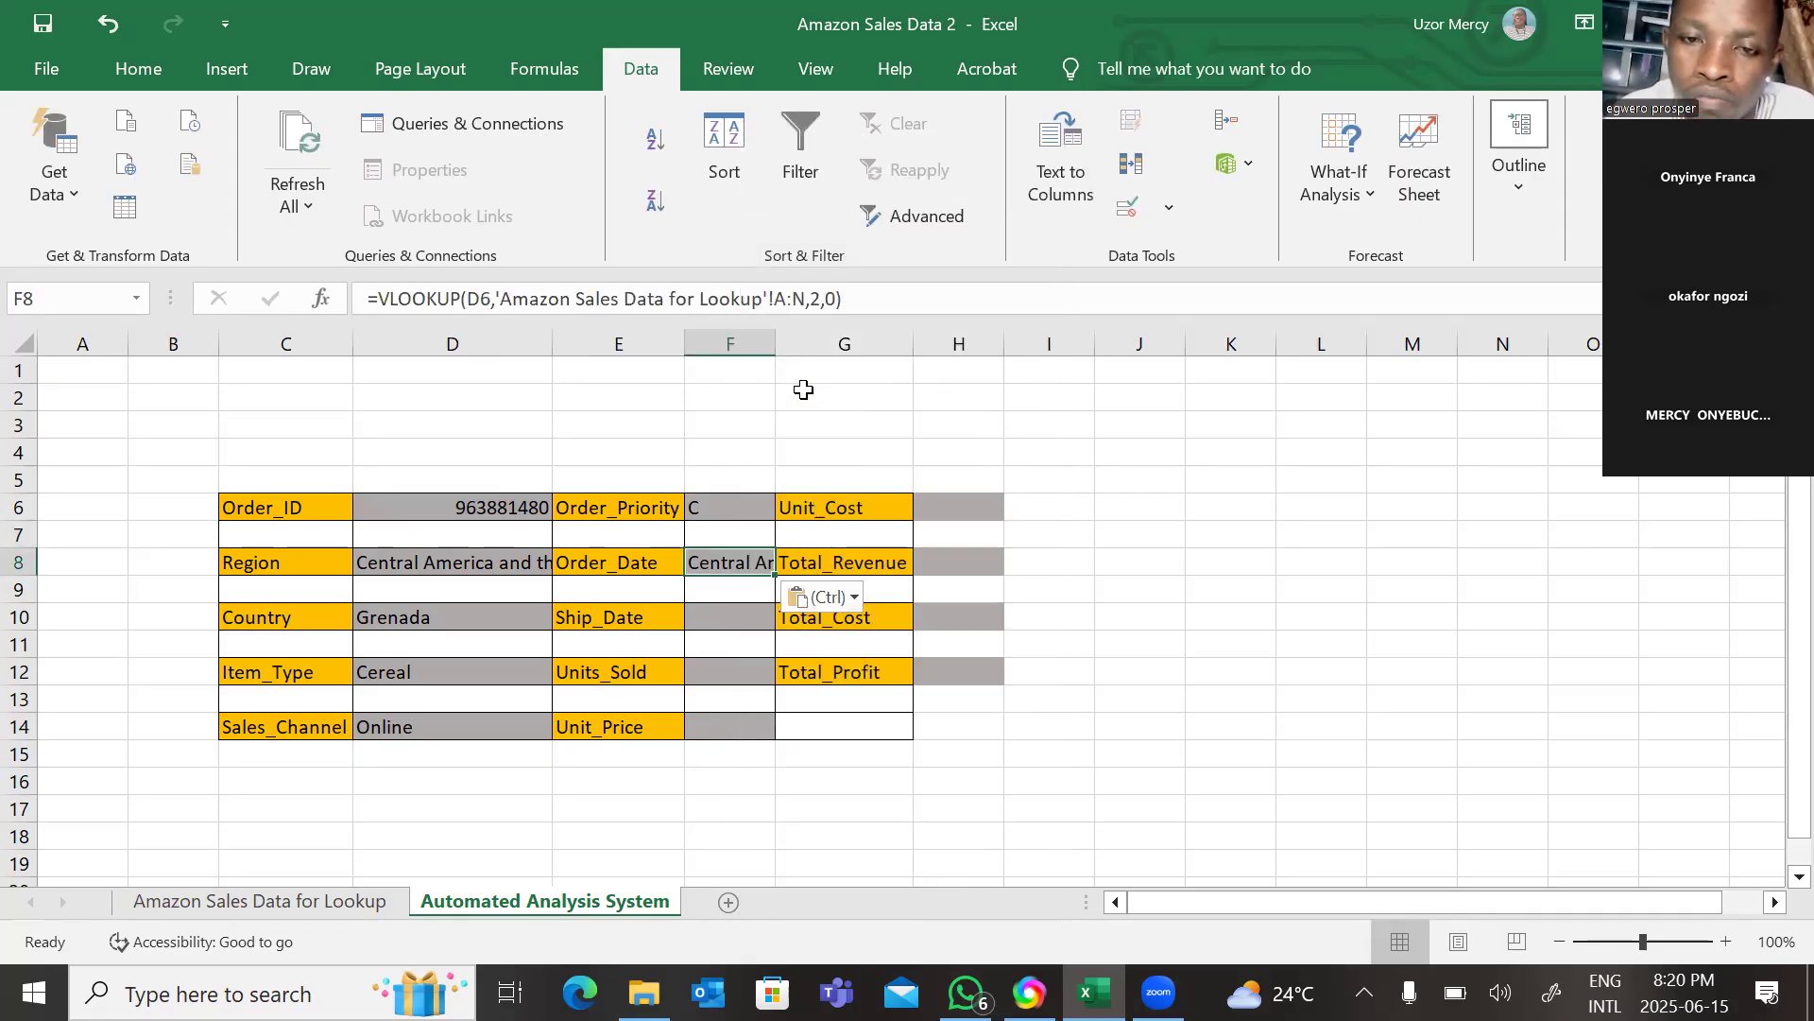
left_click(819, 296)
key("BackSpace")
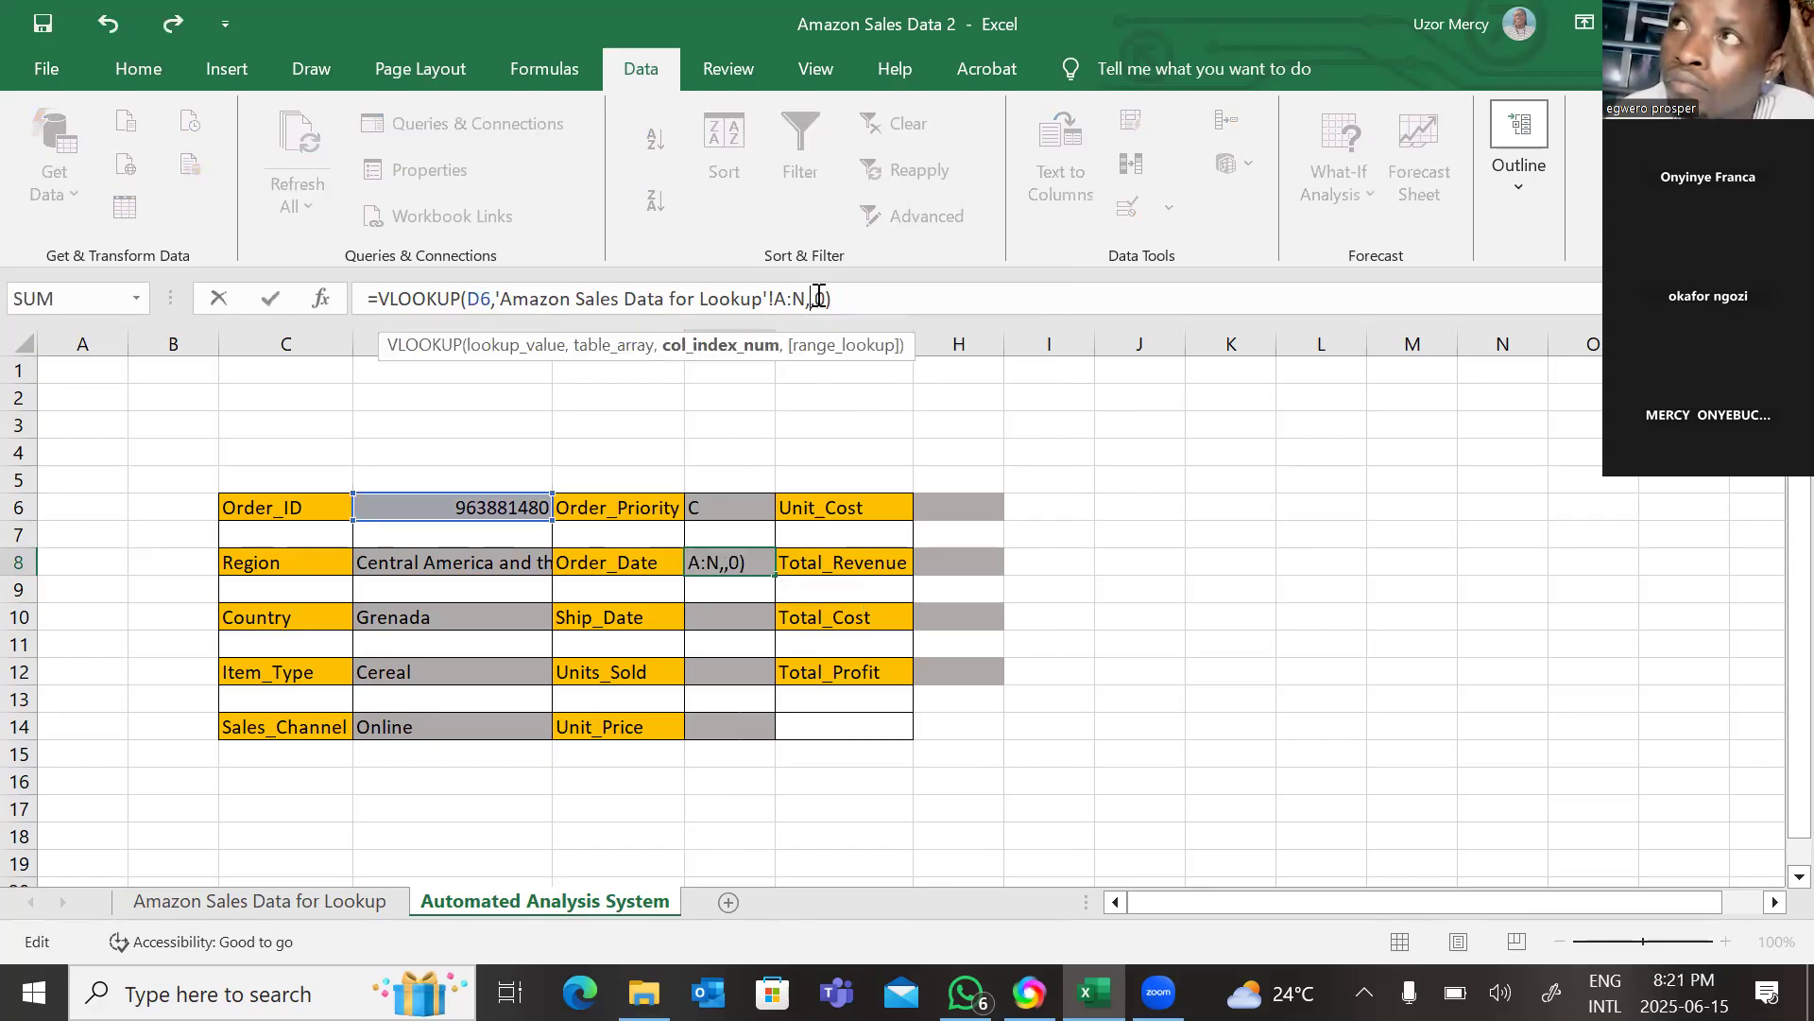
type("7")
key("Return")
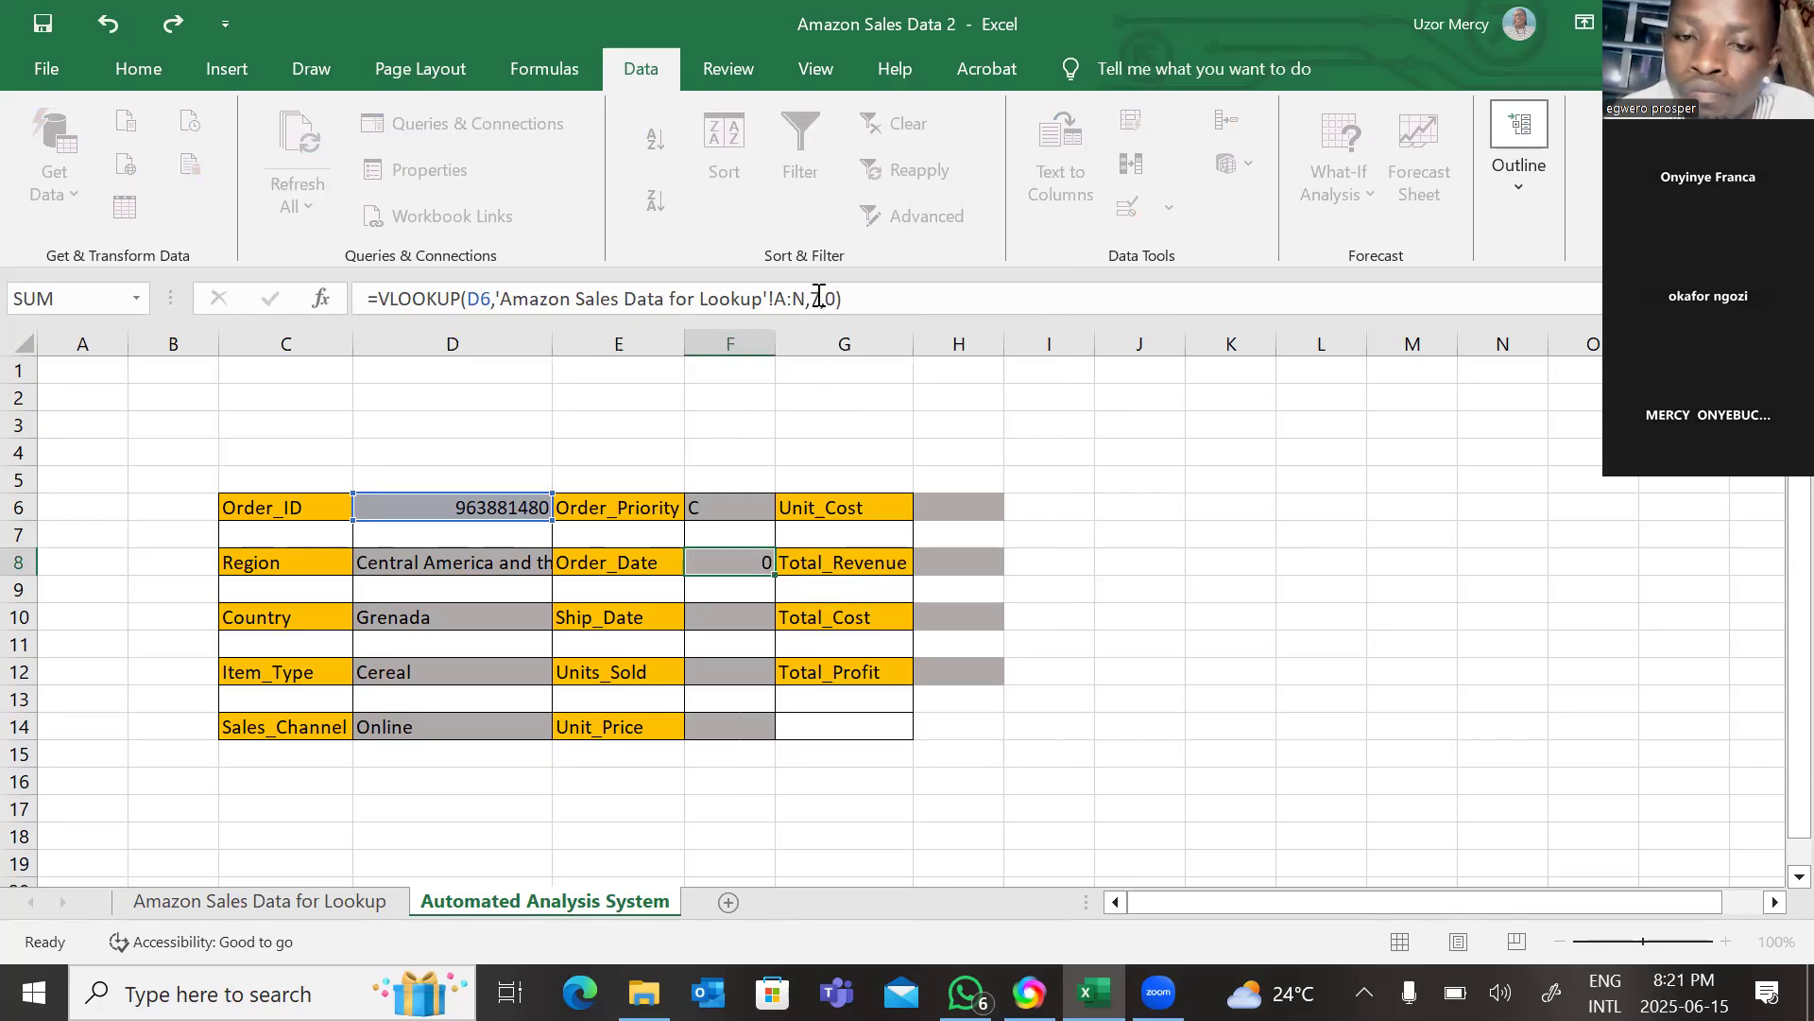
Paste the VLOOKUP formula into the Ship_Date cell F10 and set its column index to 8.
left_click(743, 618)
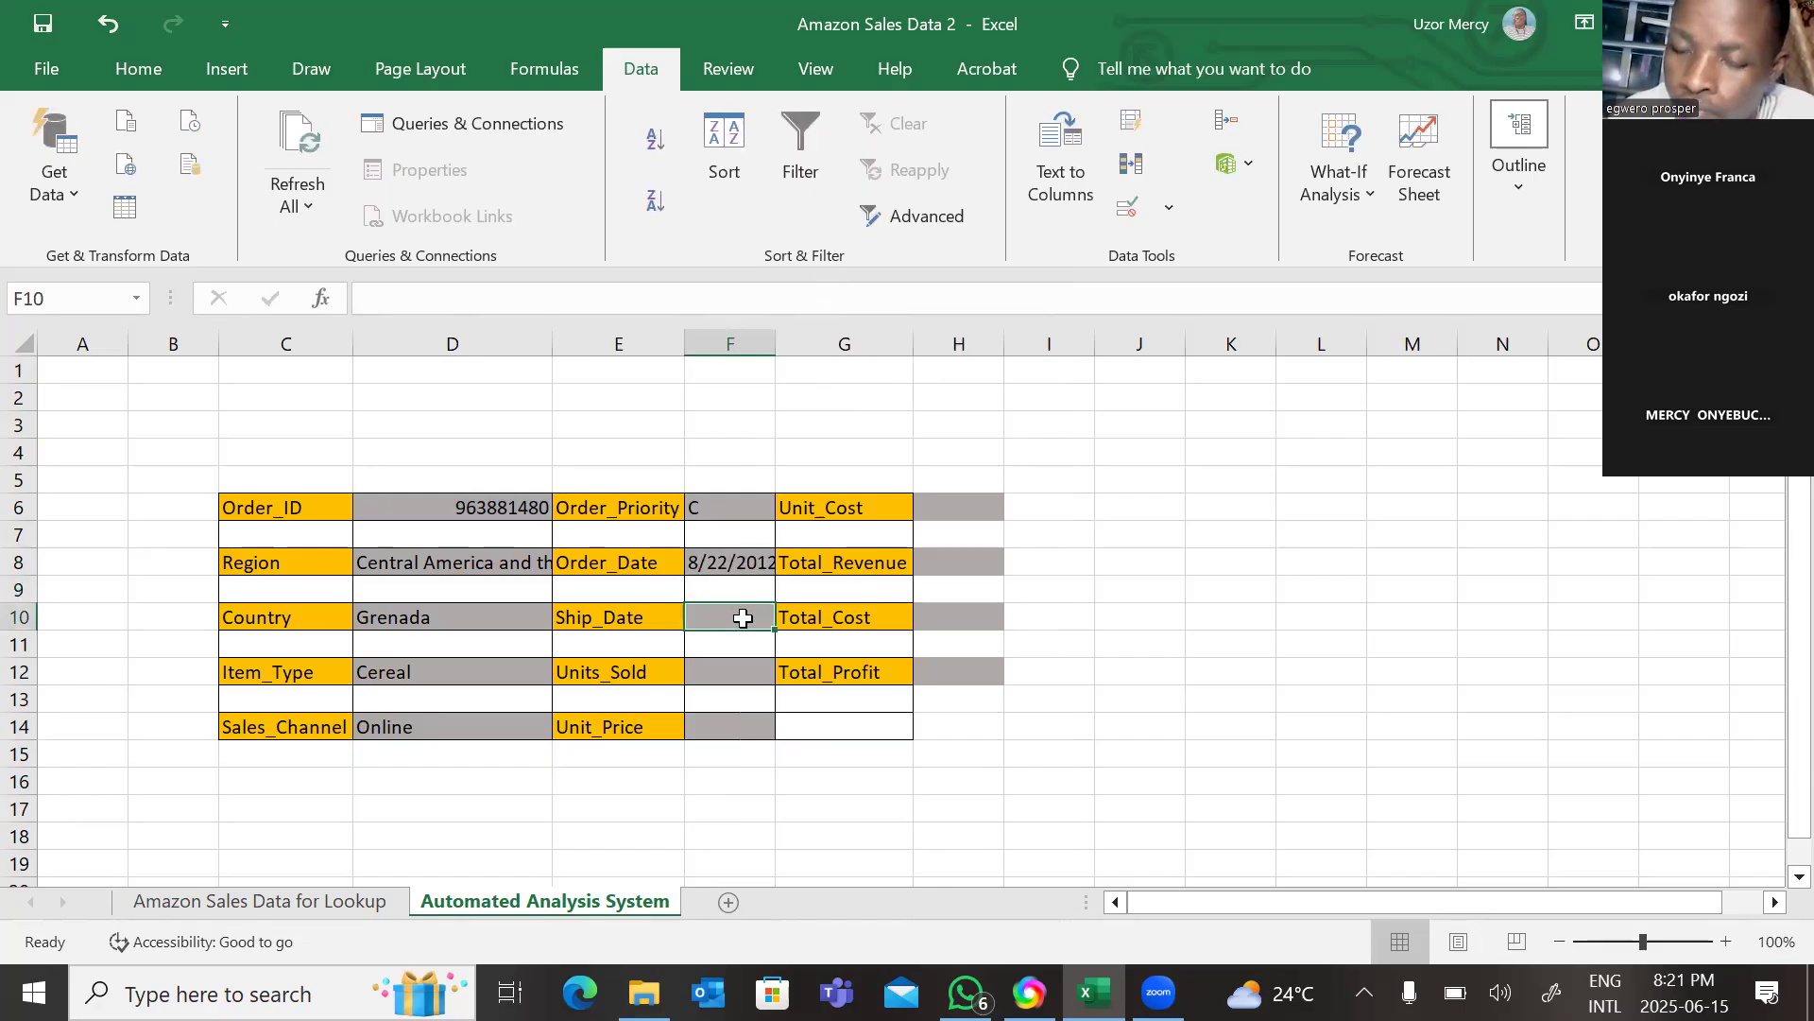
right_click(743, 618)
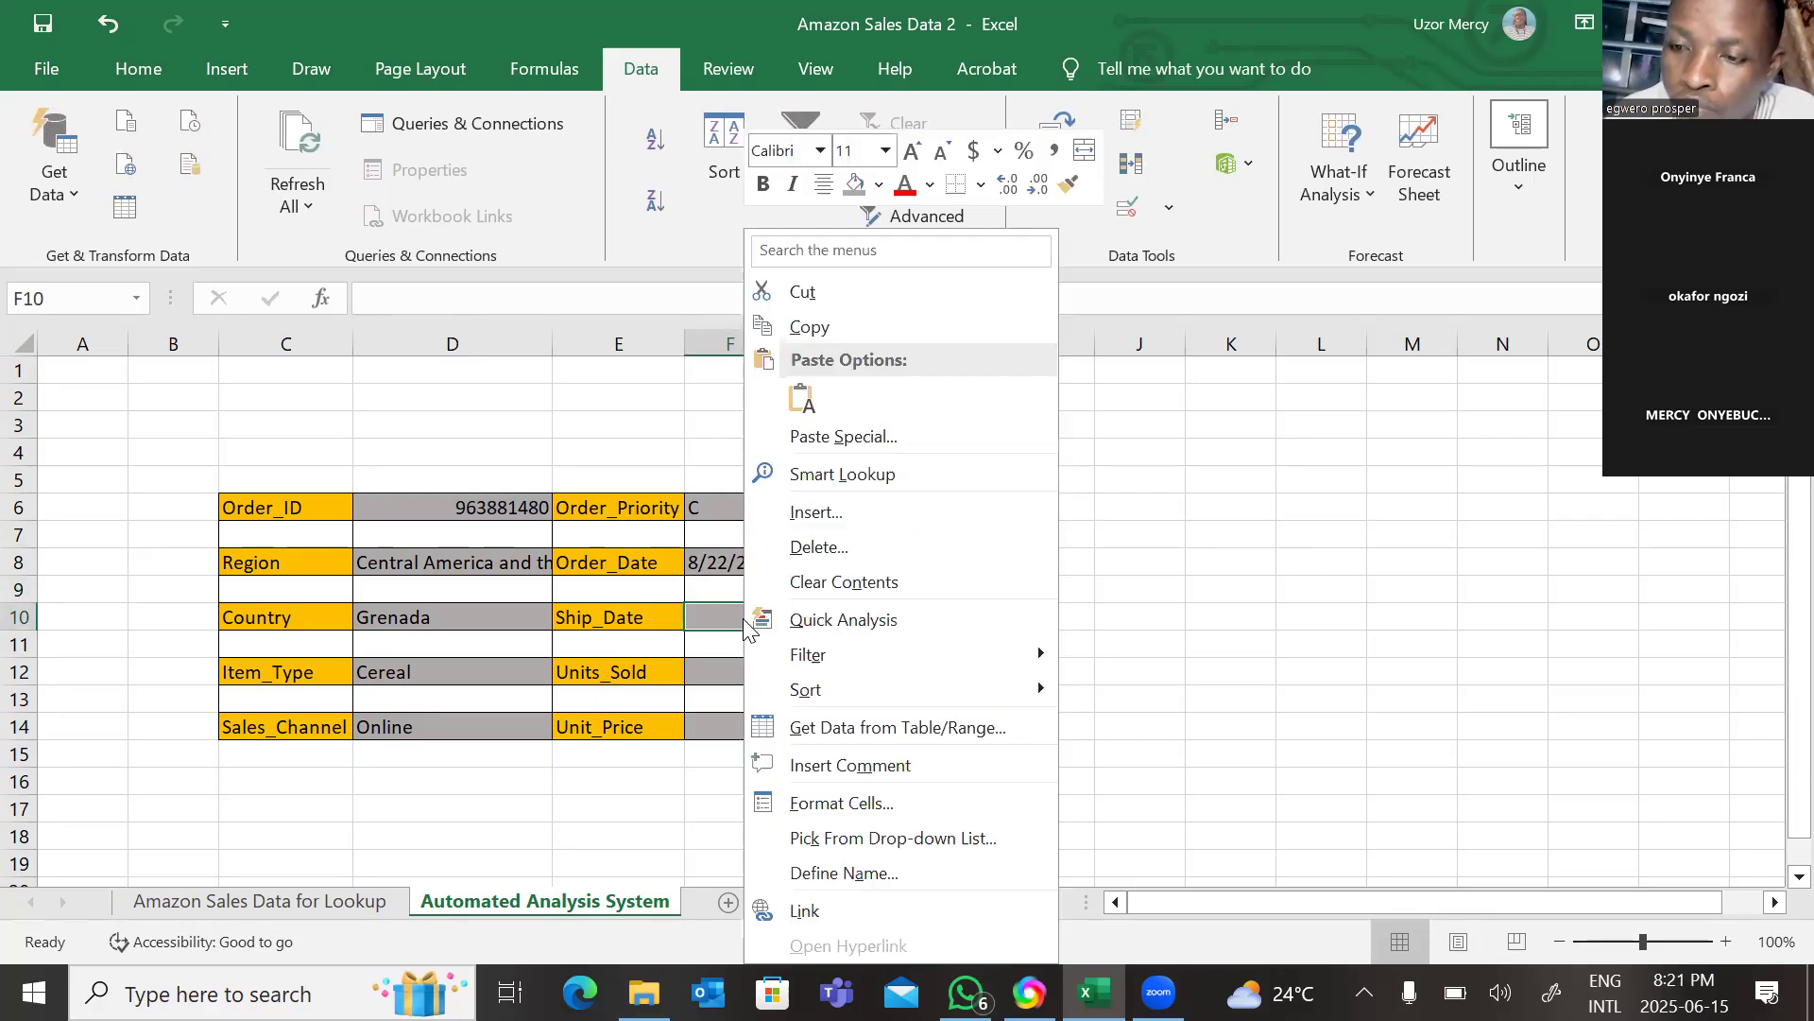
left_click(803, 391)
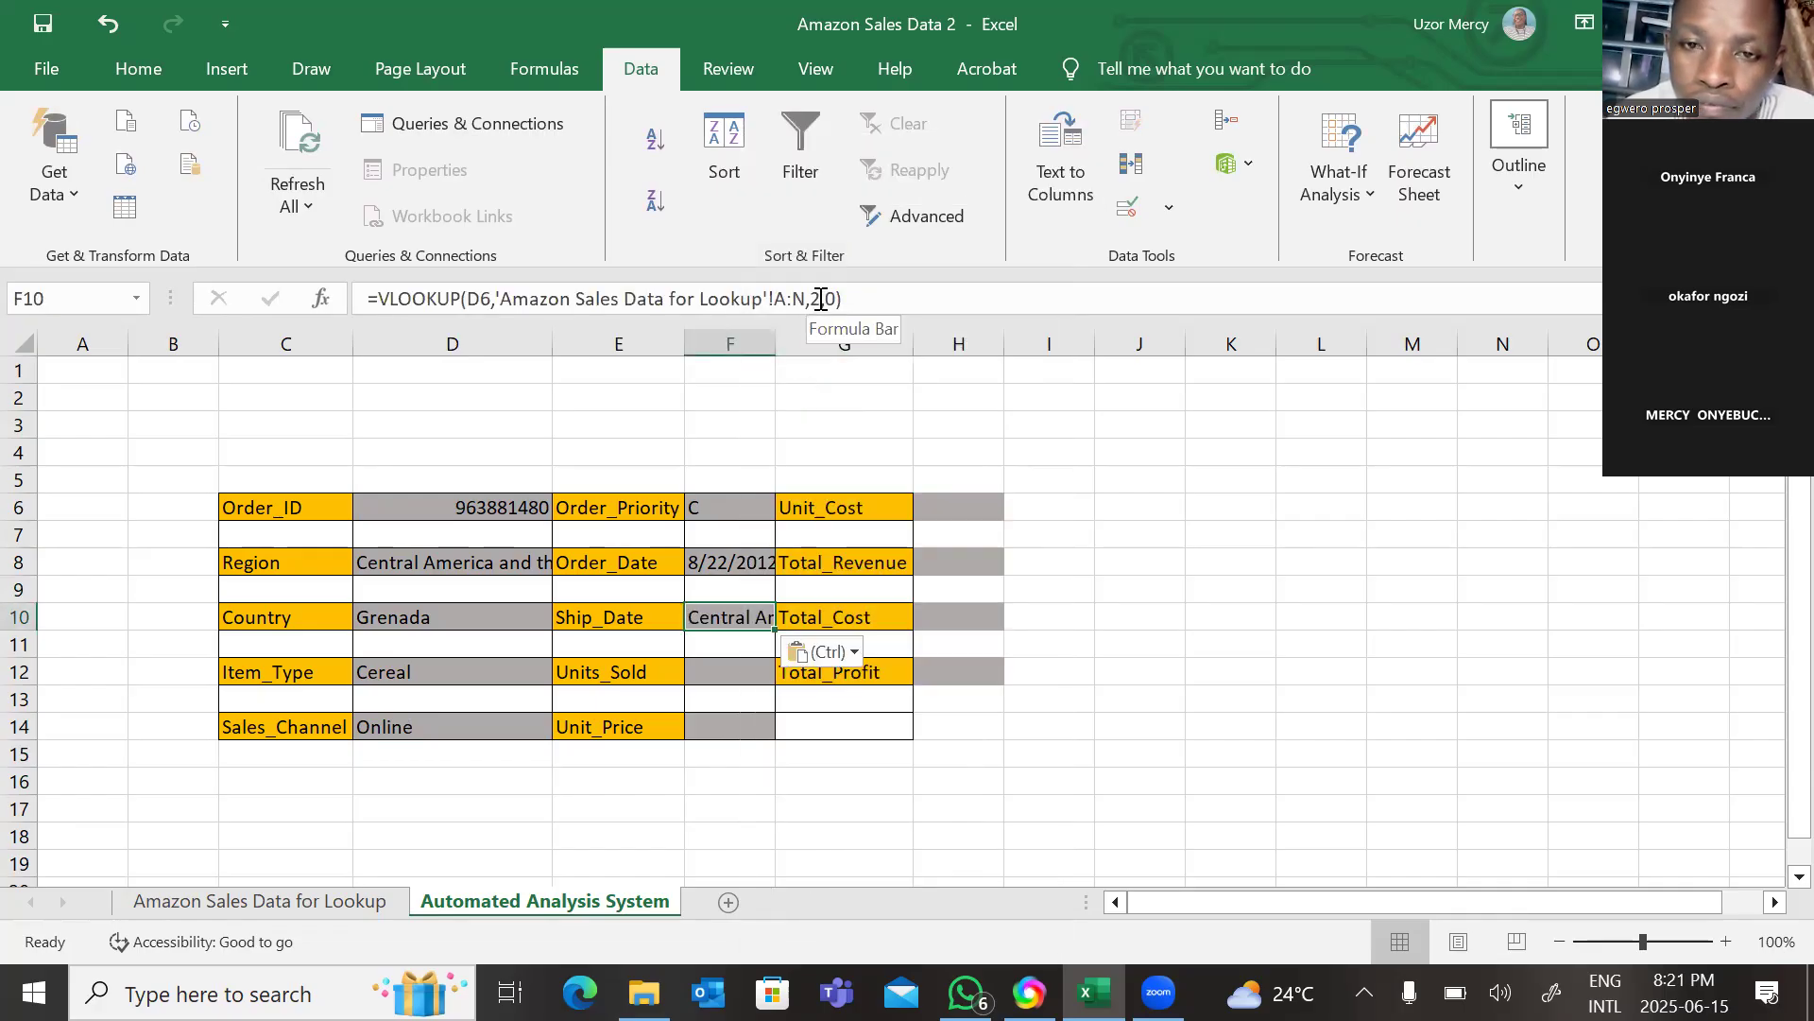
left_click(821, 298)
key("BackSpace")
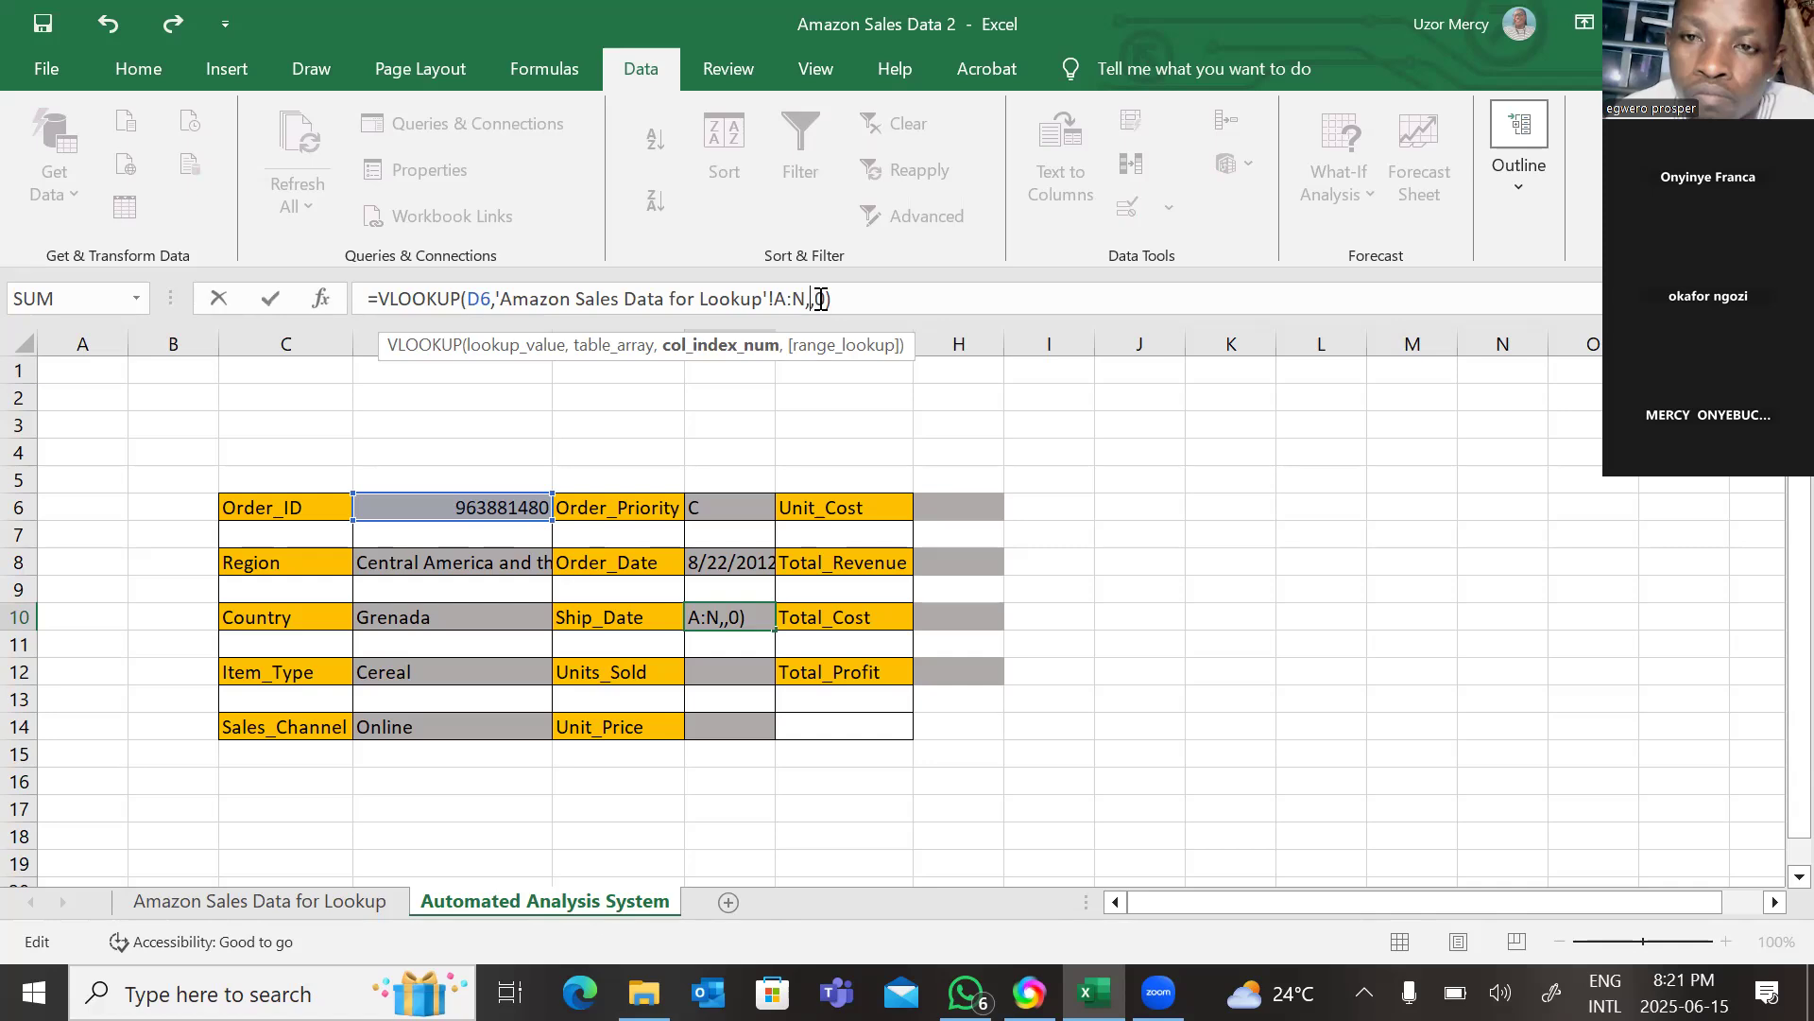
type("8")
key("Return")
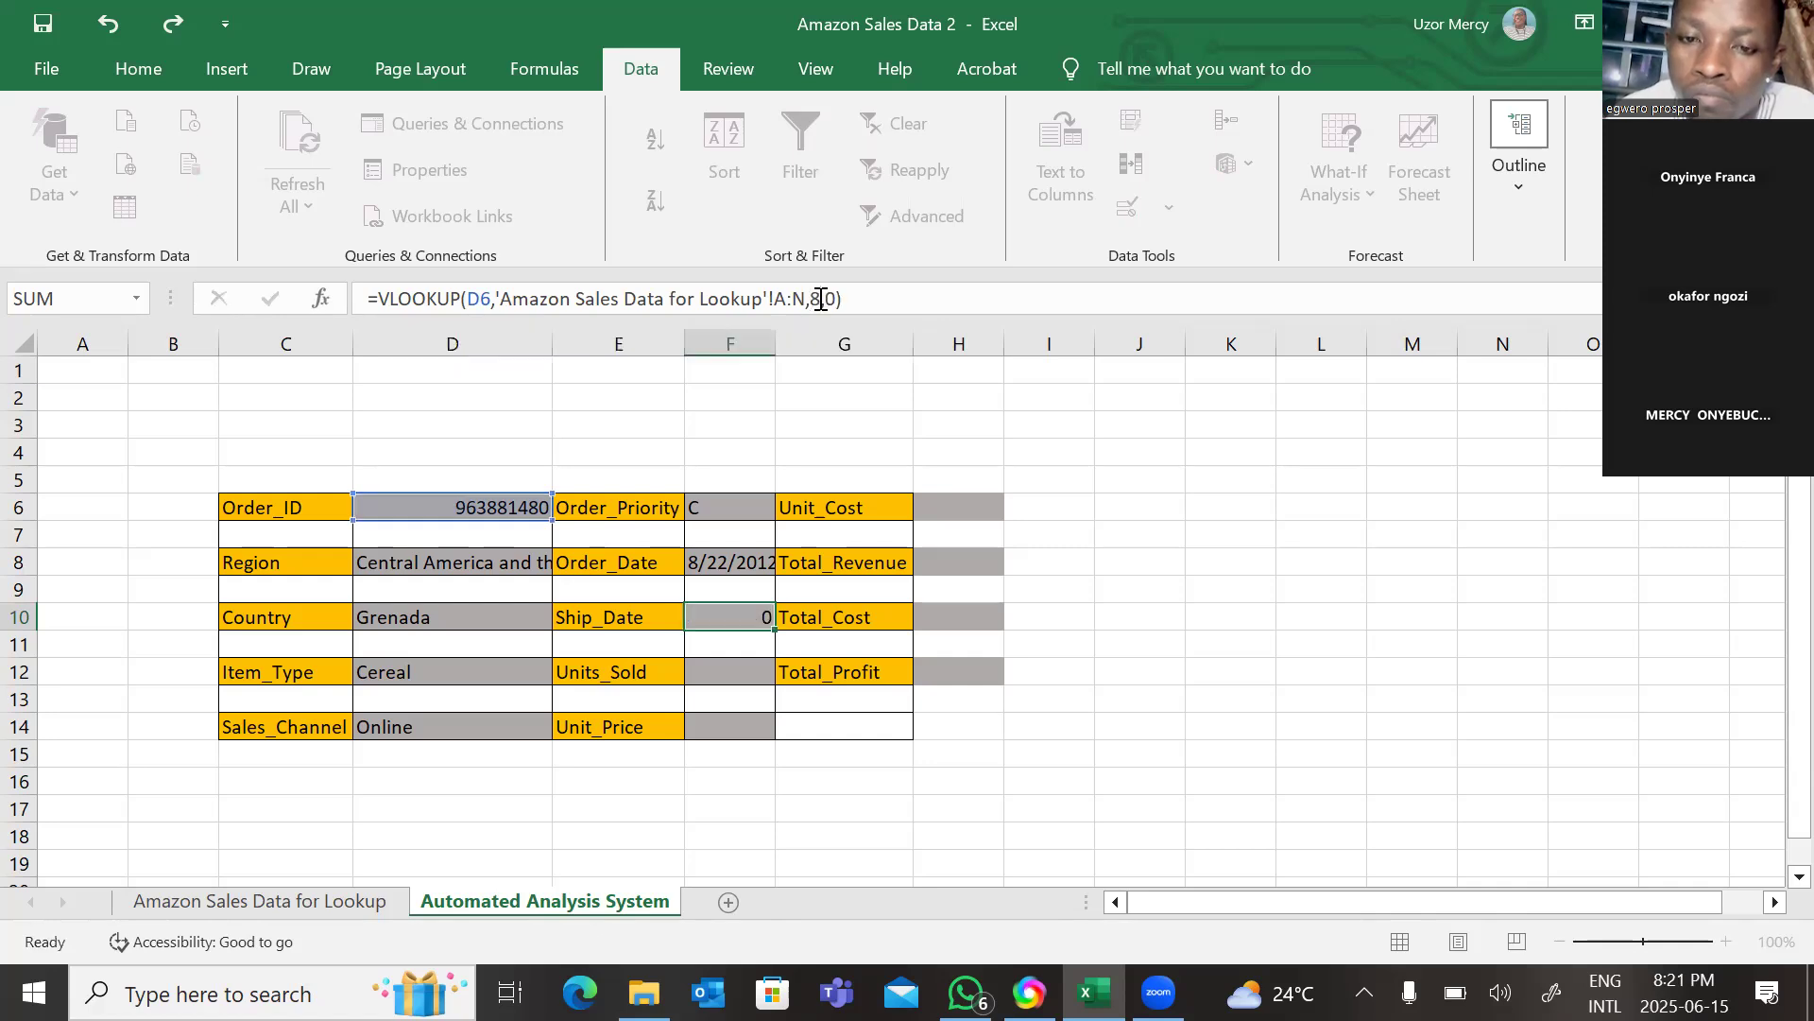
Paste the VLOOKUP formula into the Units_Sold cell F12 and set its column index to 9.
left_click(726, 674)
right_click(726, 675)
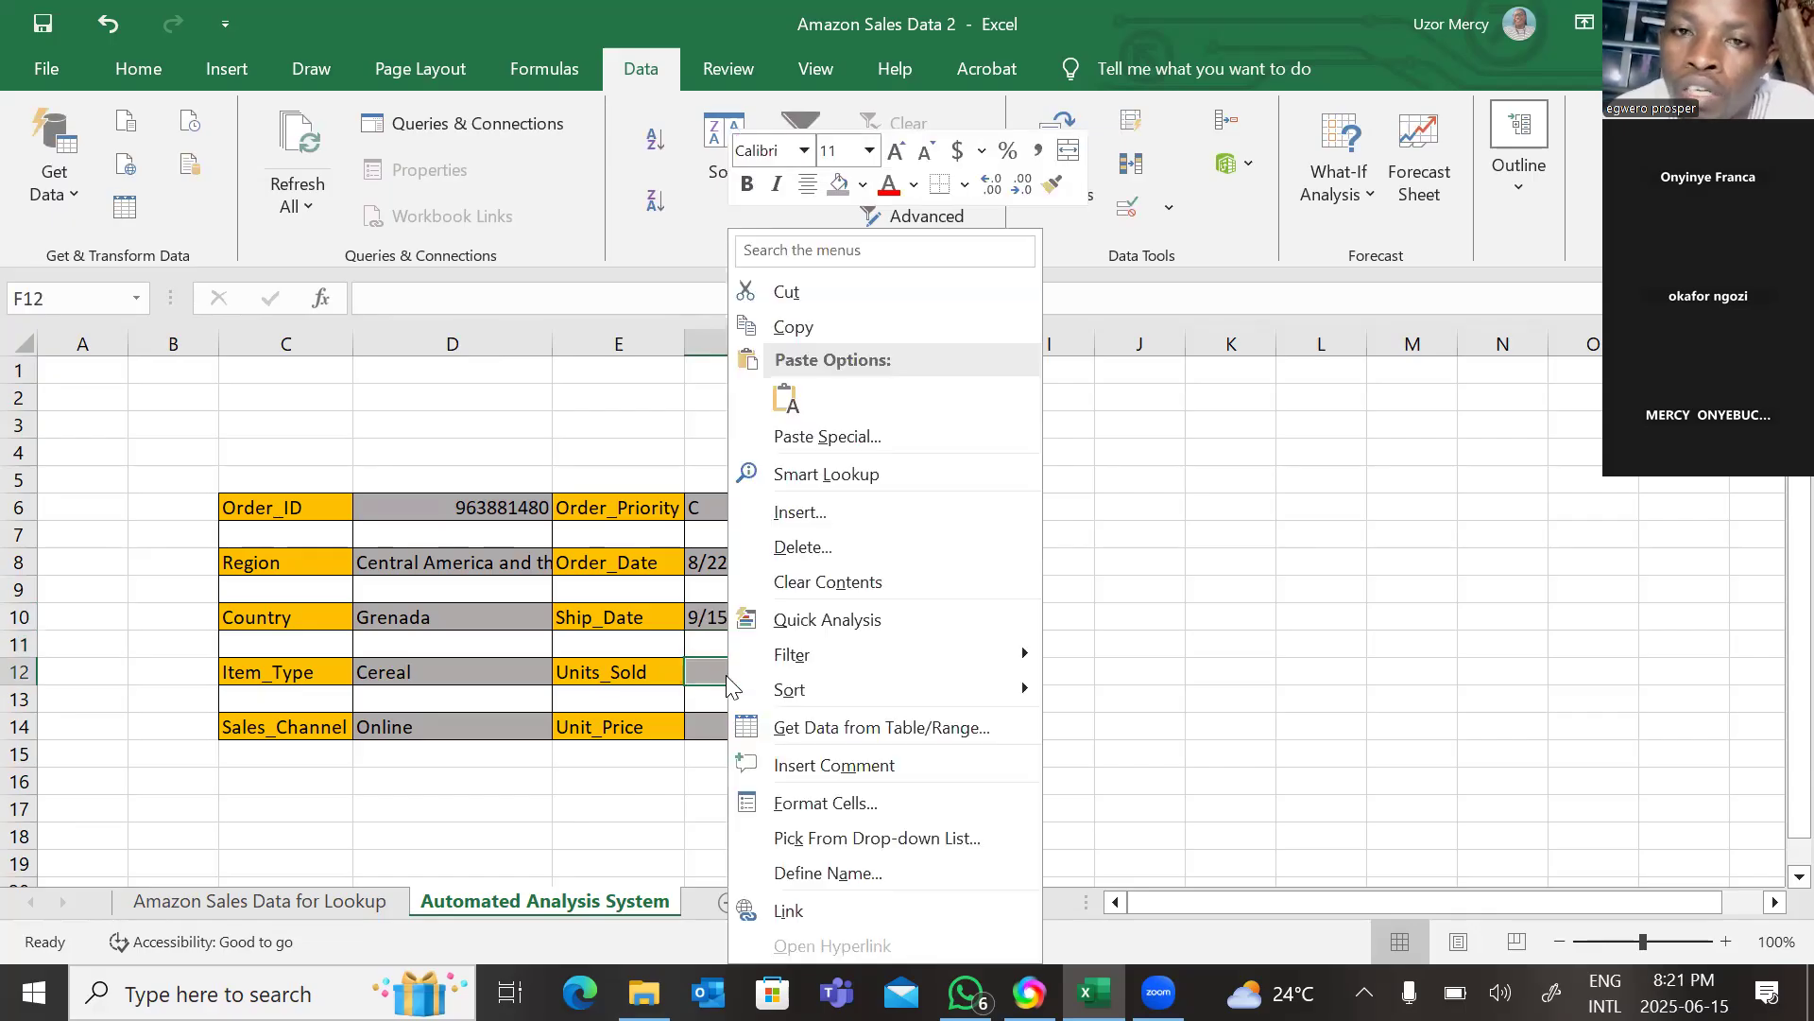
left_click(784, 393)
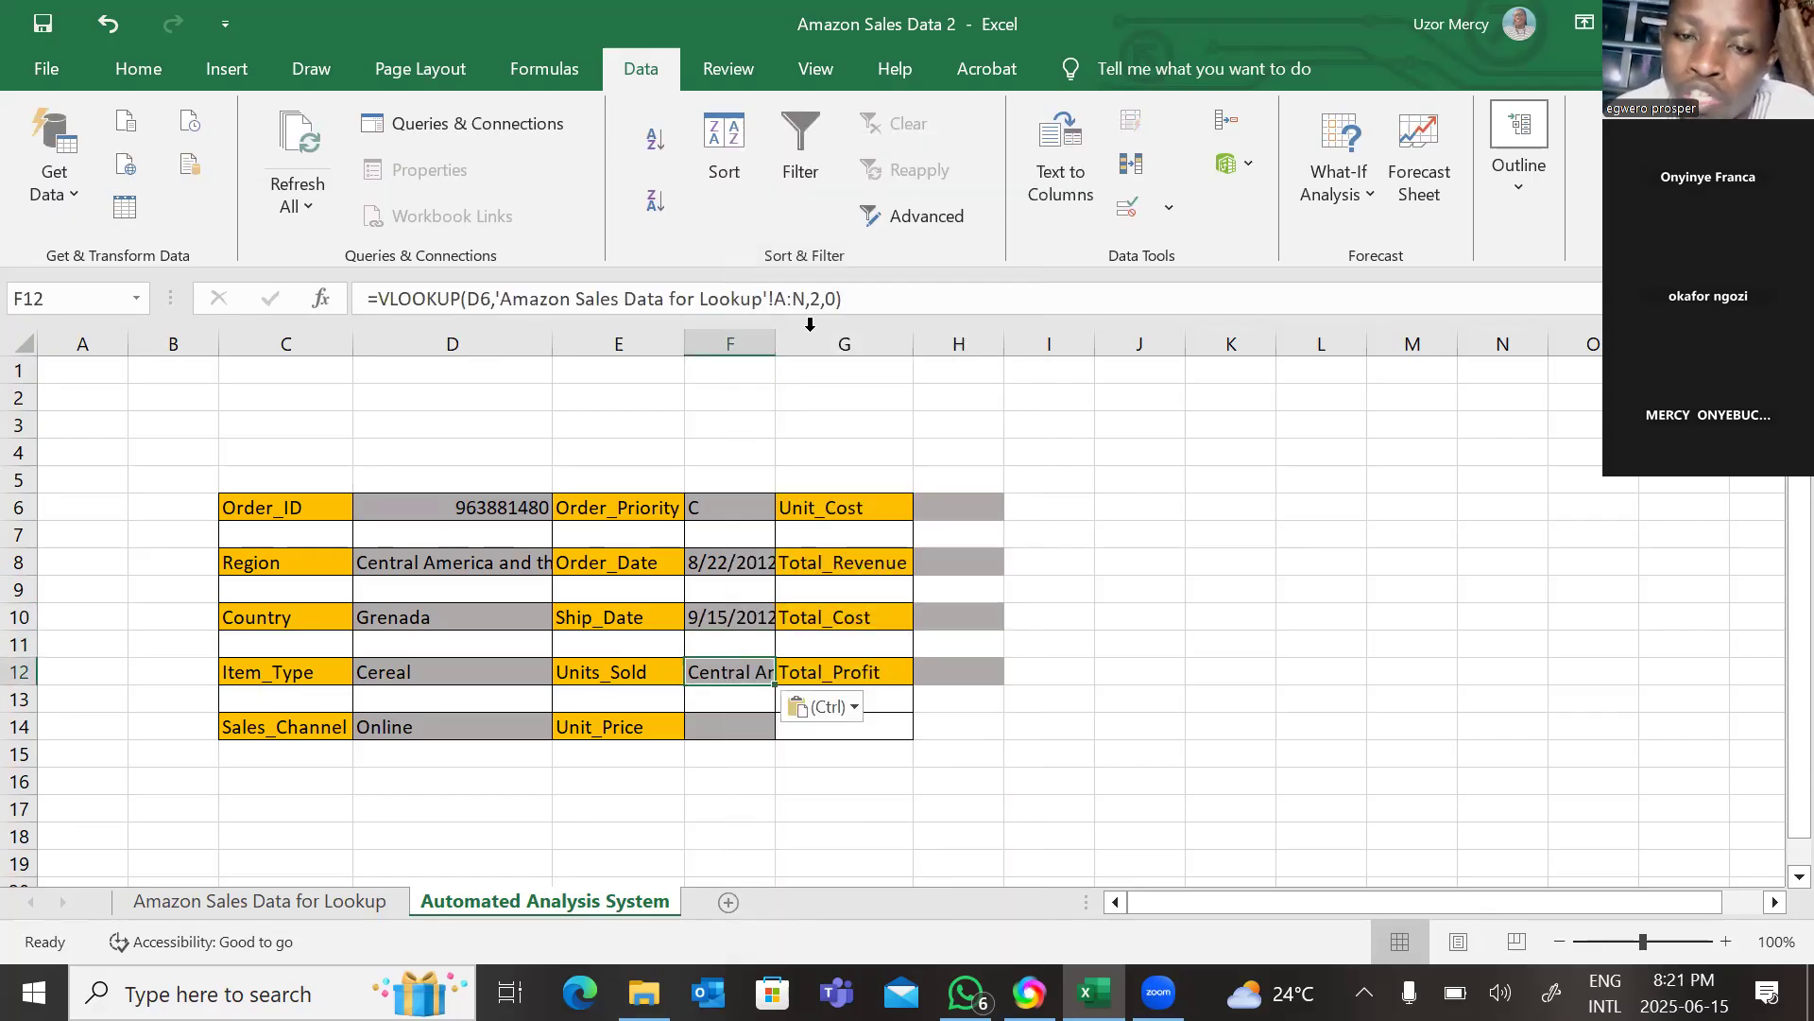
left_click(822, 300)
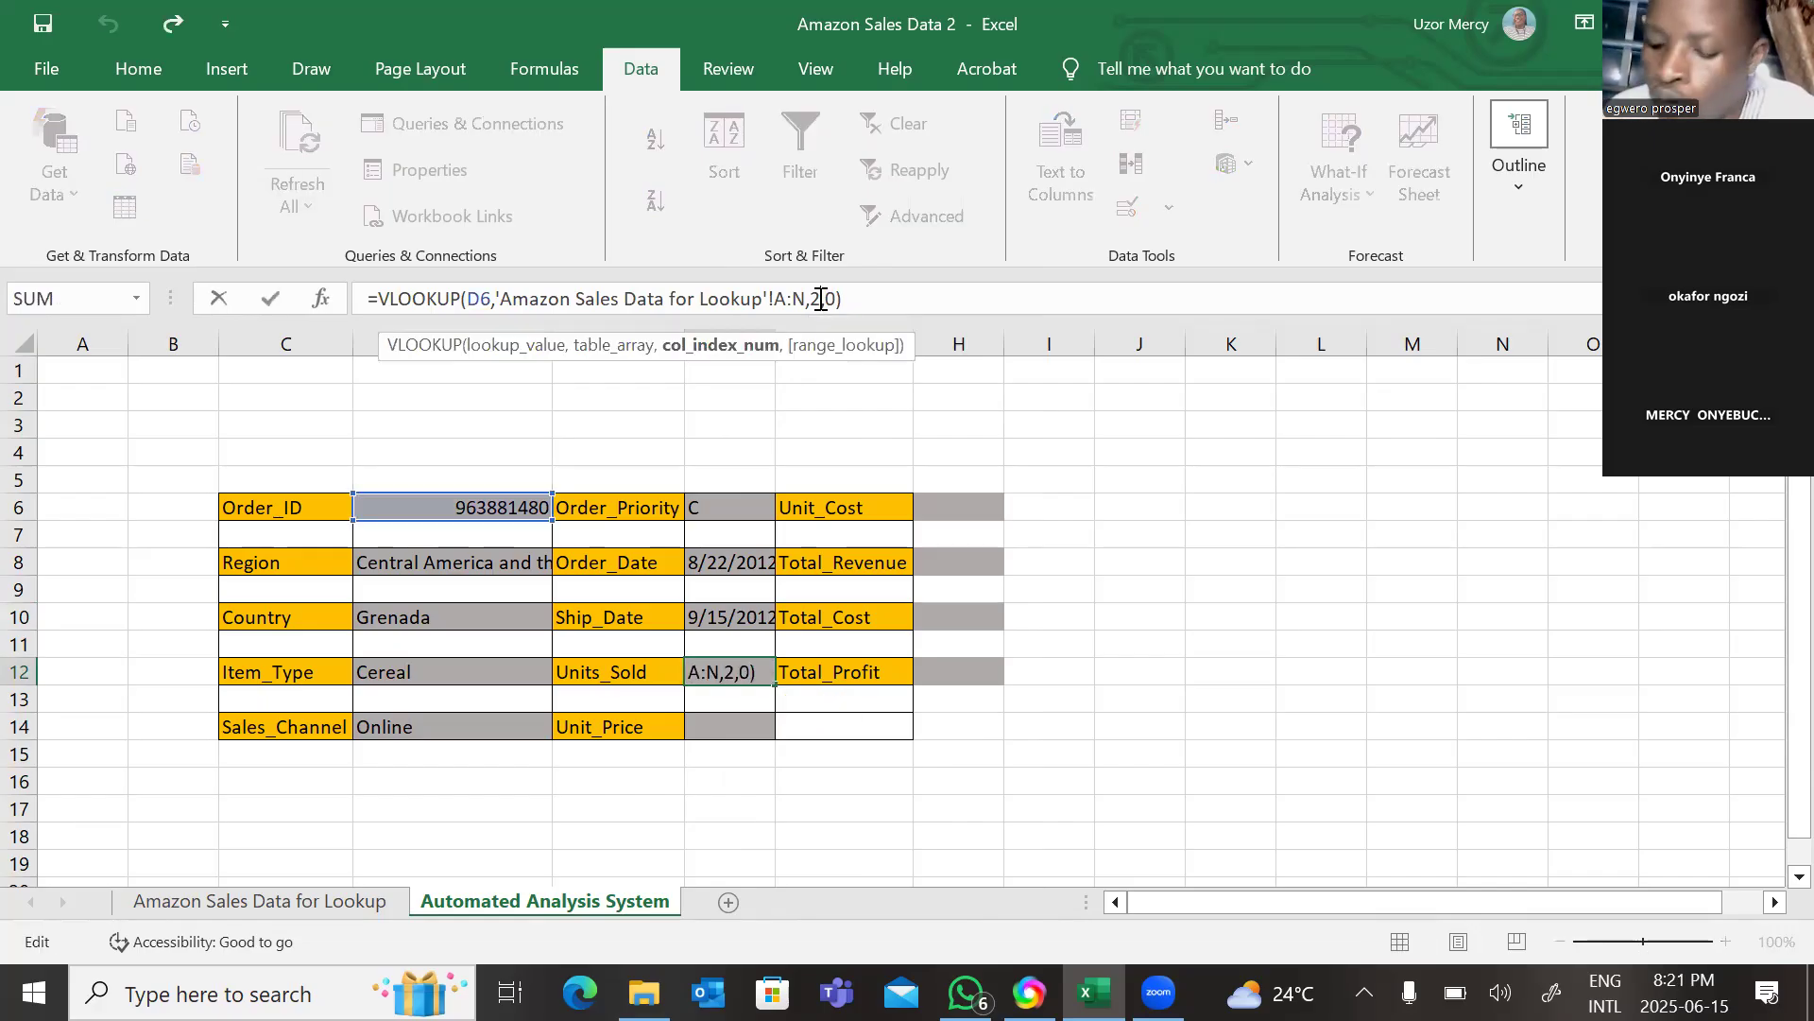
key("BackSpace")
type("9")
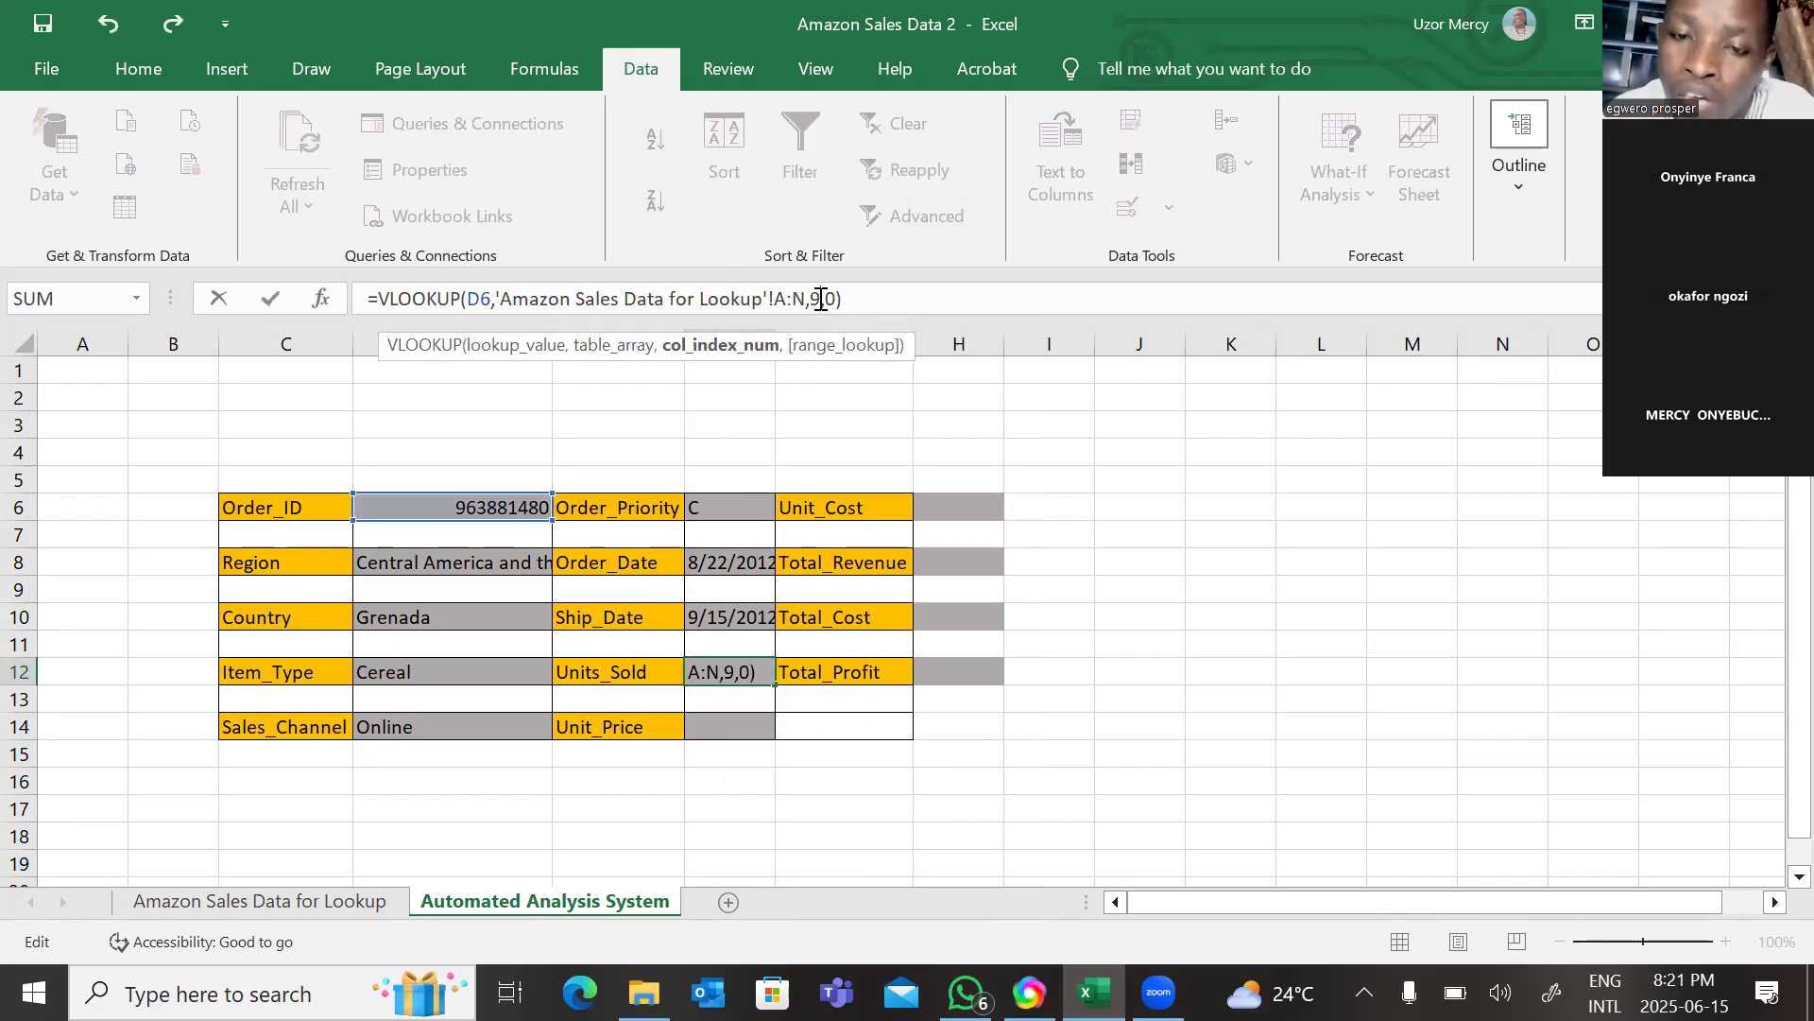
key("Return")
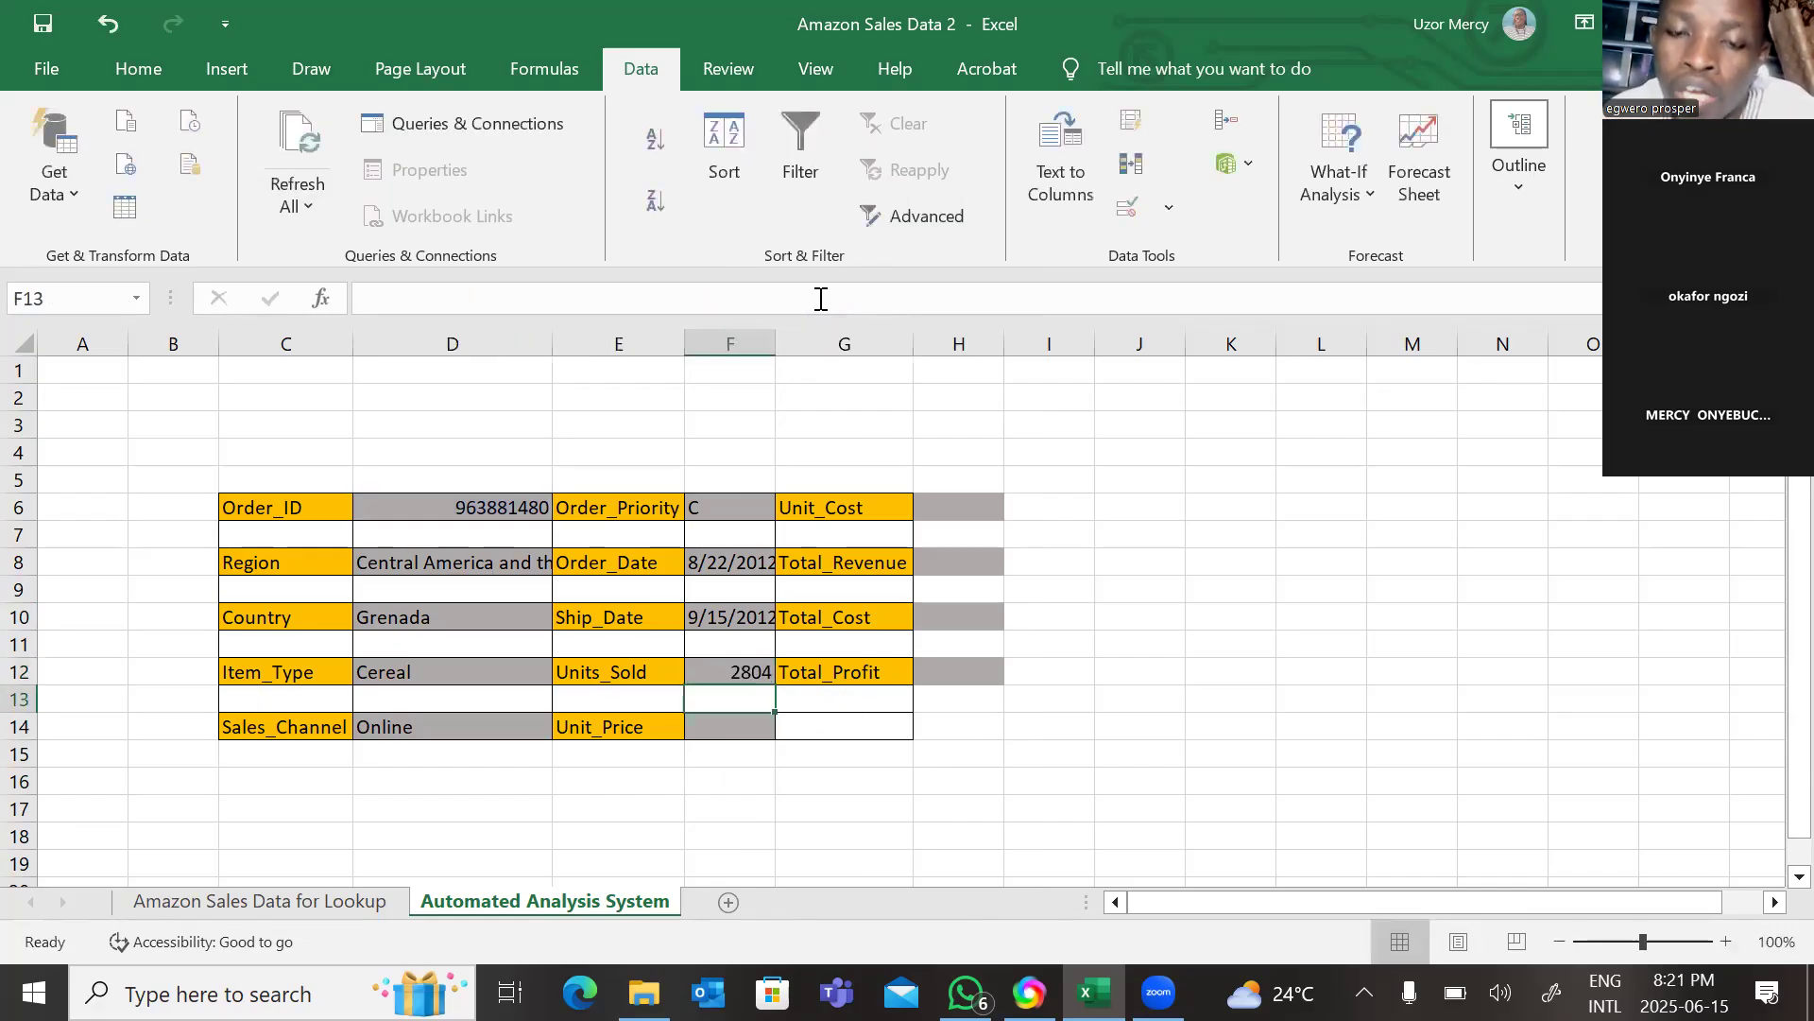
Paste the VLOOKUP formula into the Unit_Price cell F14 and set its column index to 10.
left_click(700, 725)
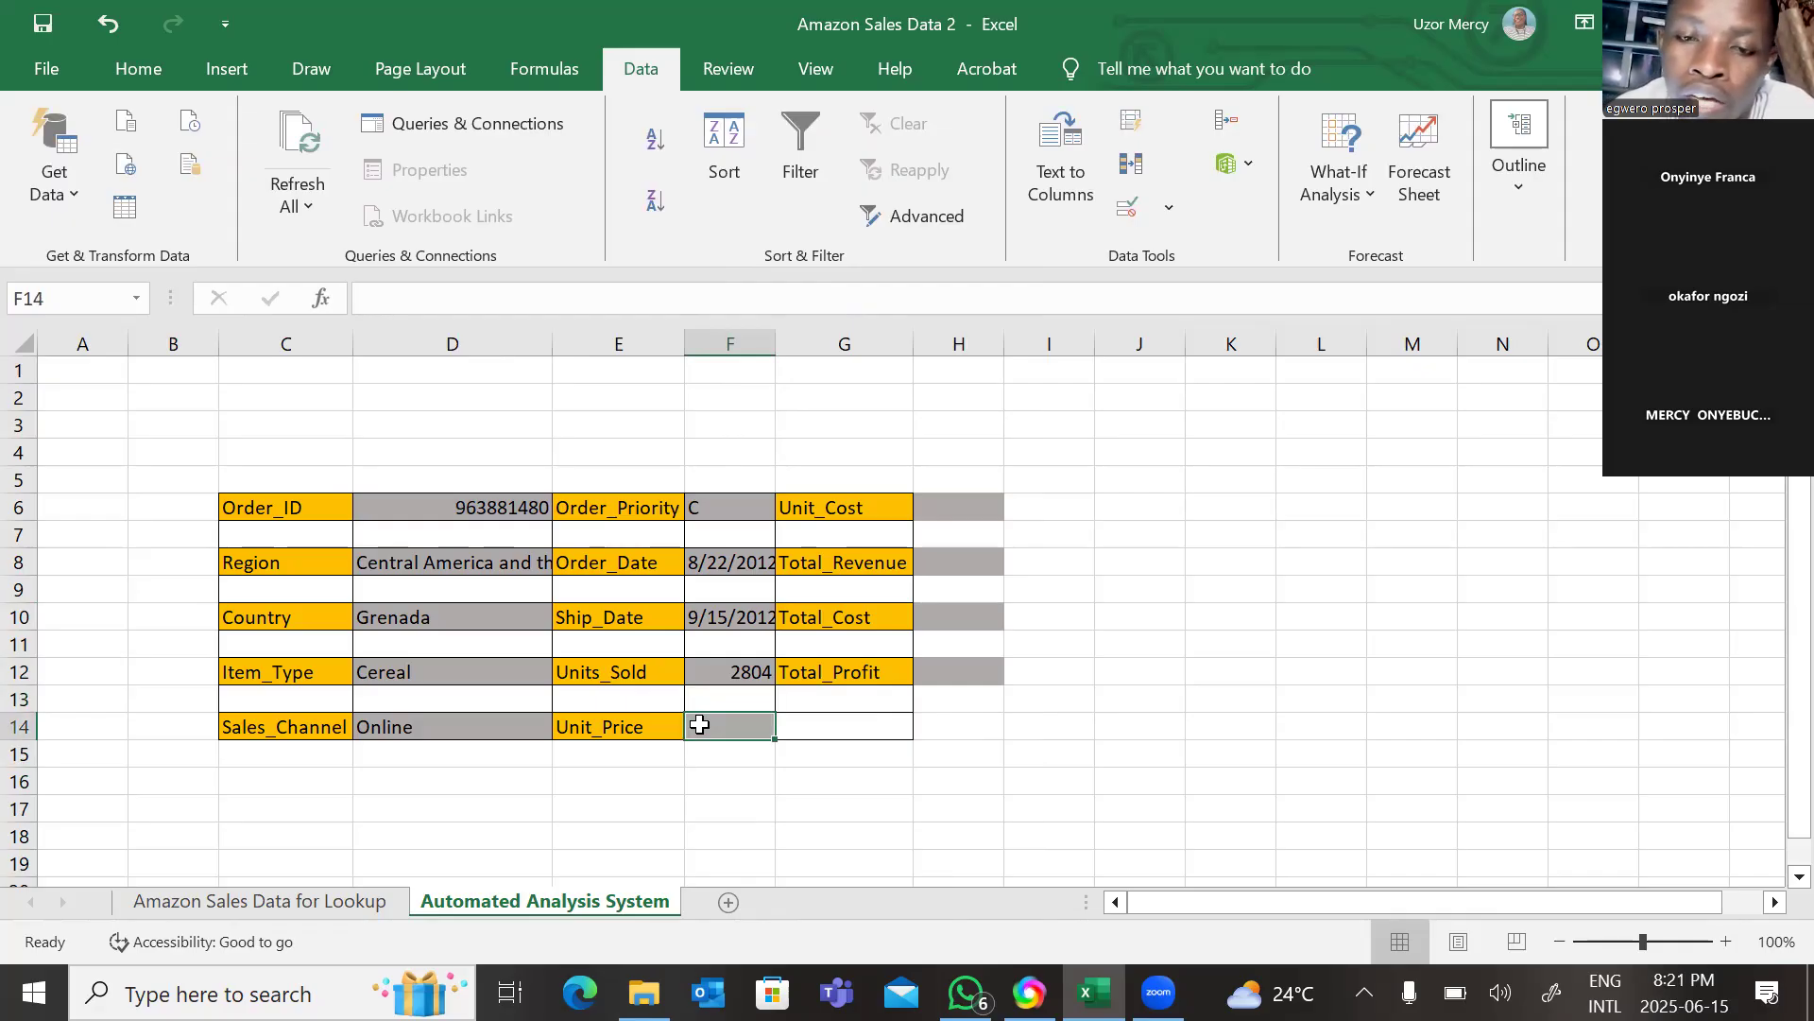
right_click(700, 725)
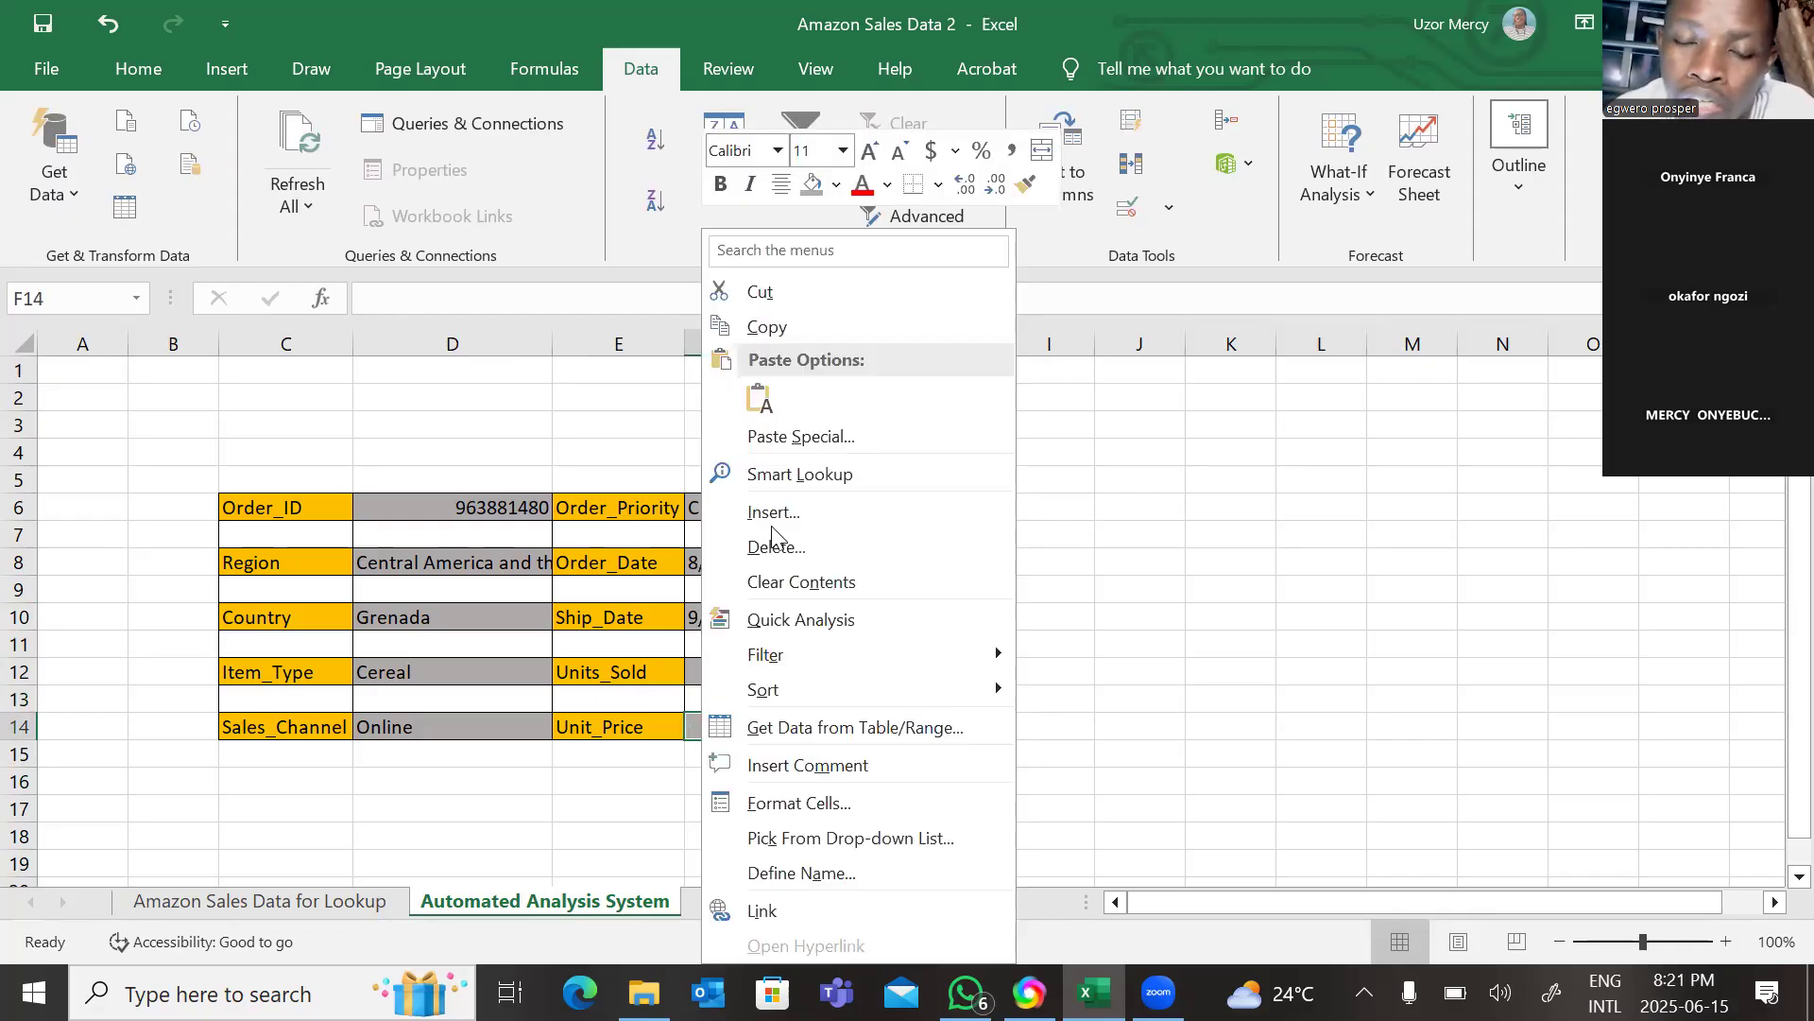
left_click(762, 397)
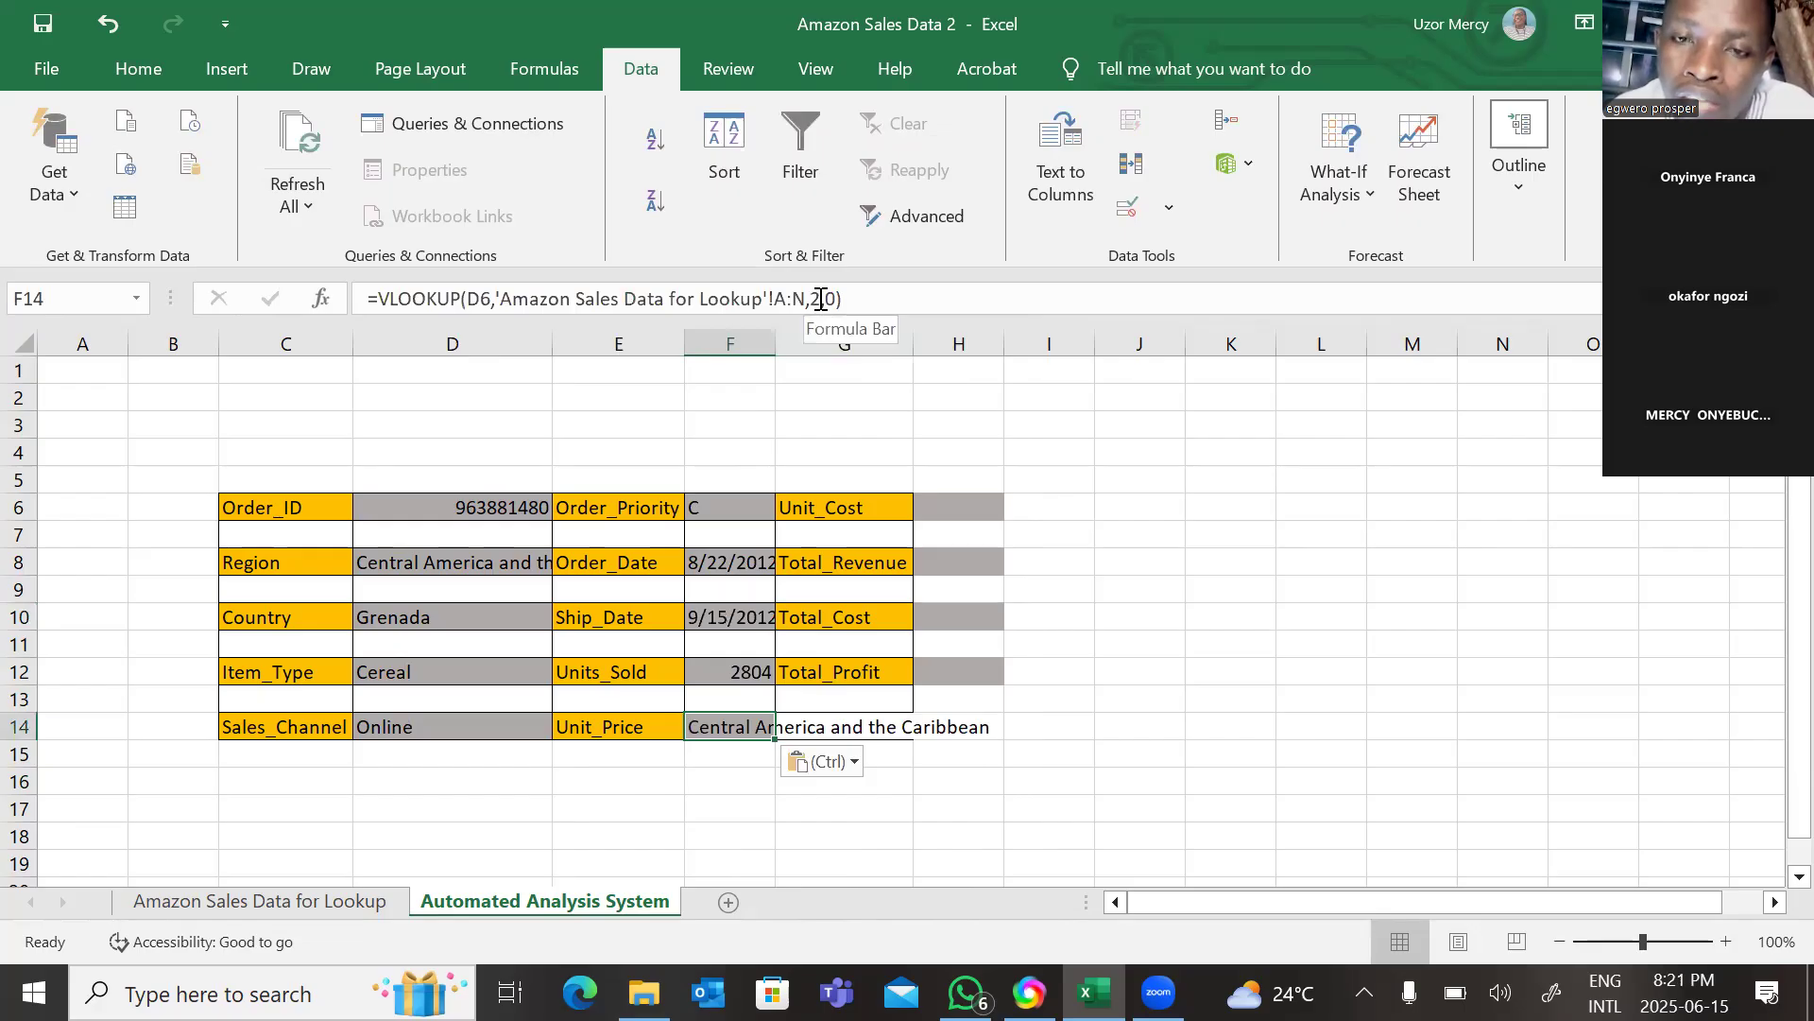
left_click(821, 299)
key("BackSpace")
type("10")
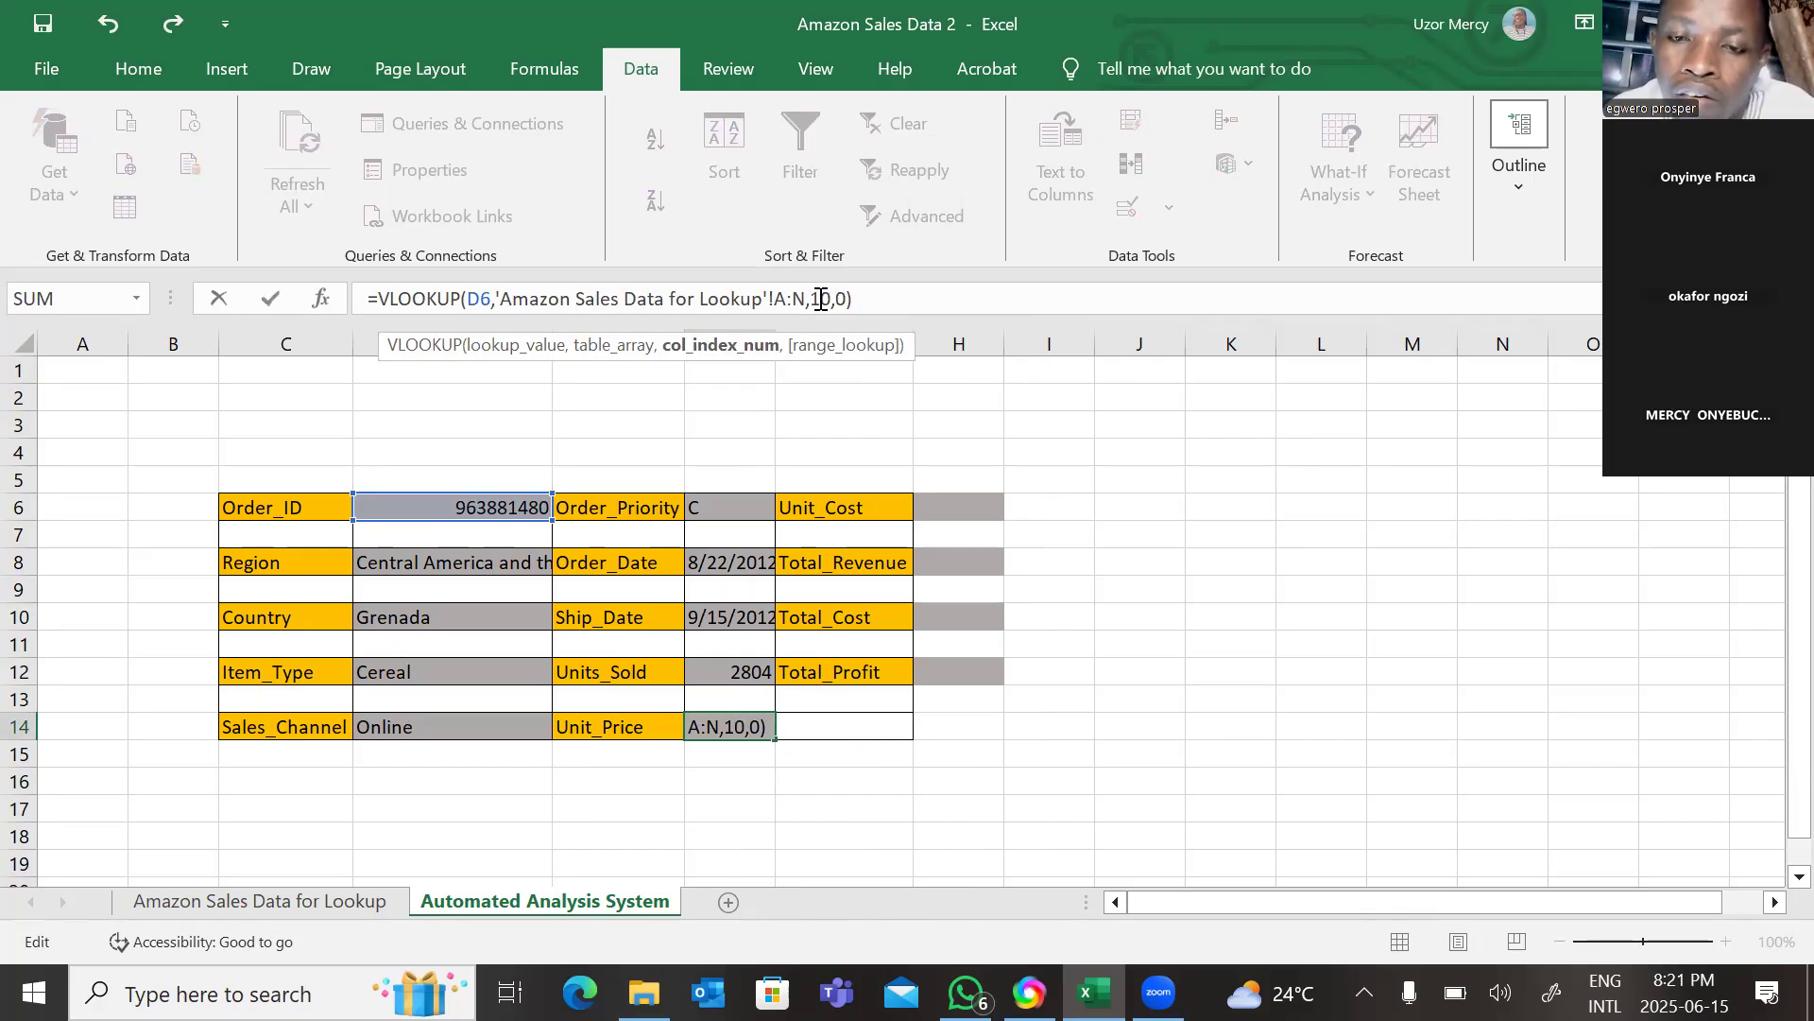
key("Return")
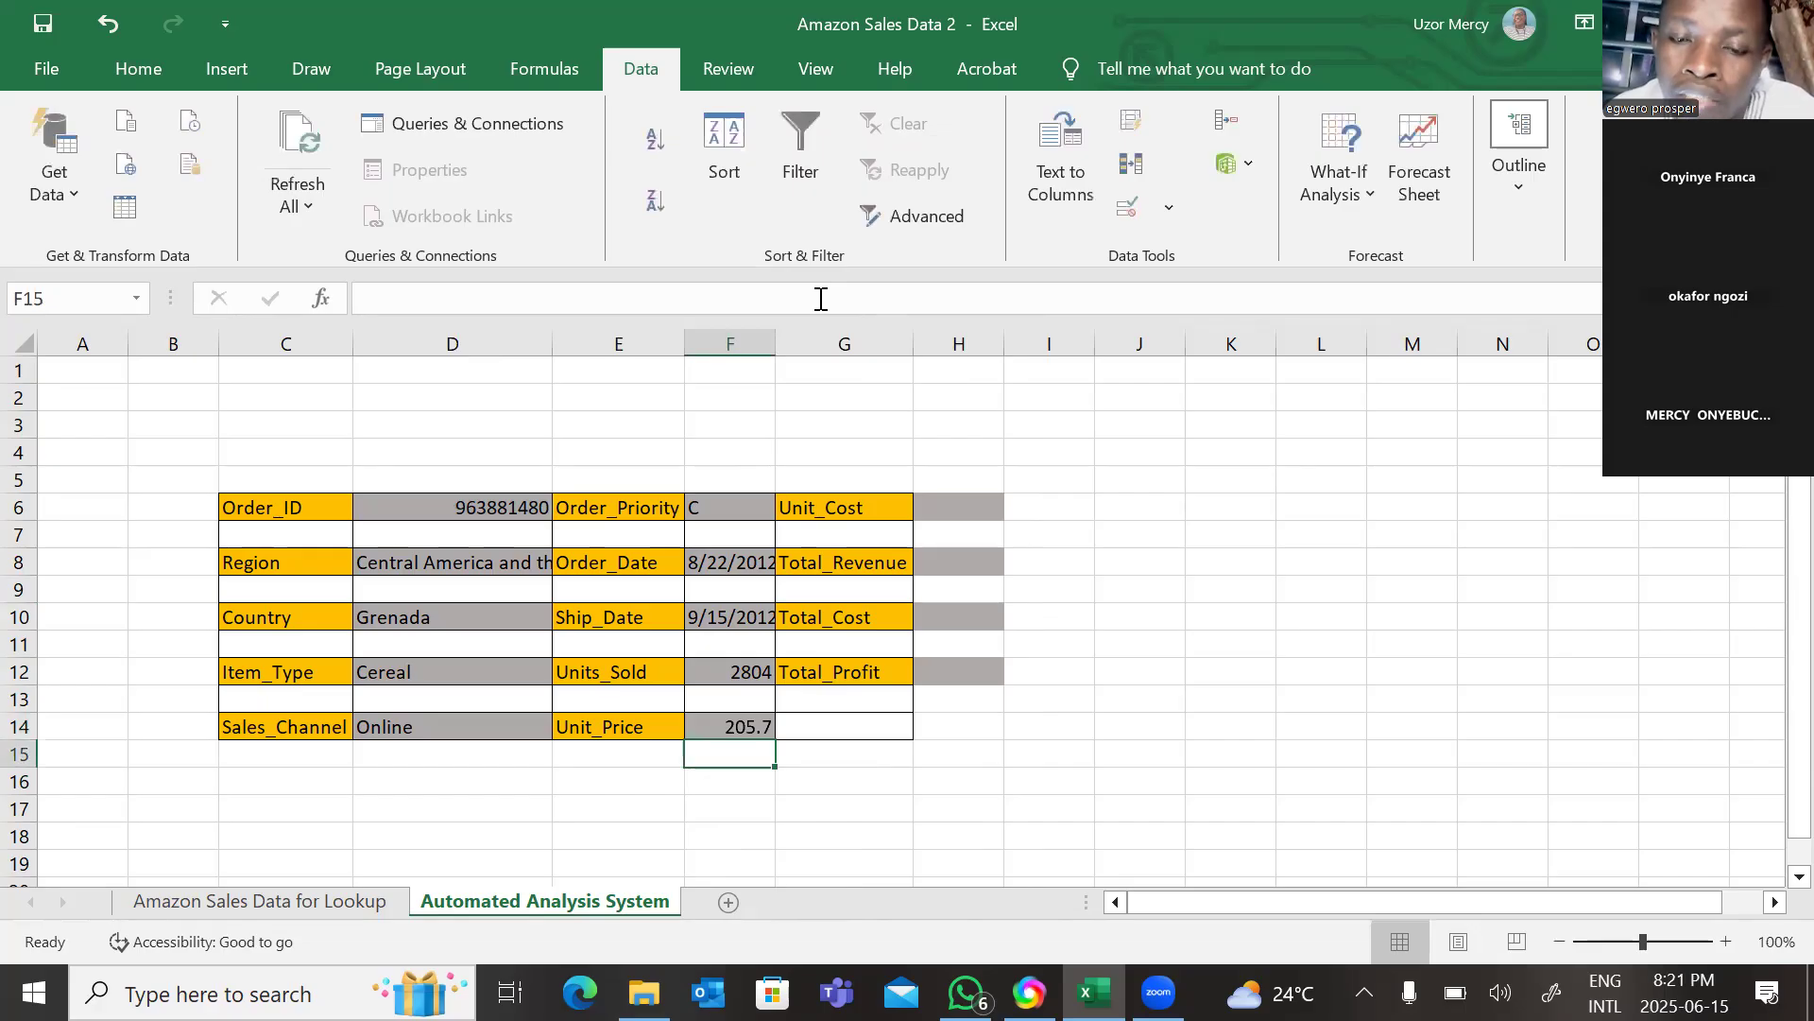
Paste the VLOOKUP formula into the Unit_Cost cell H6 and set its column index to 11.
left_click(962, 511)
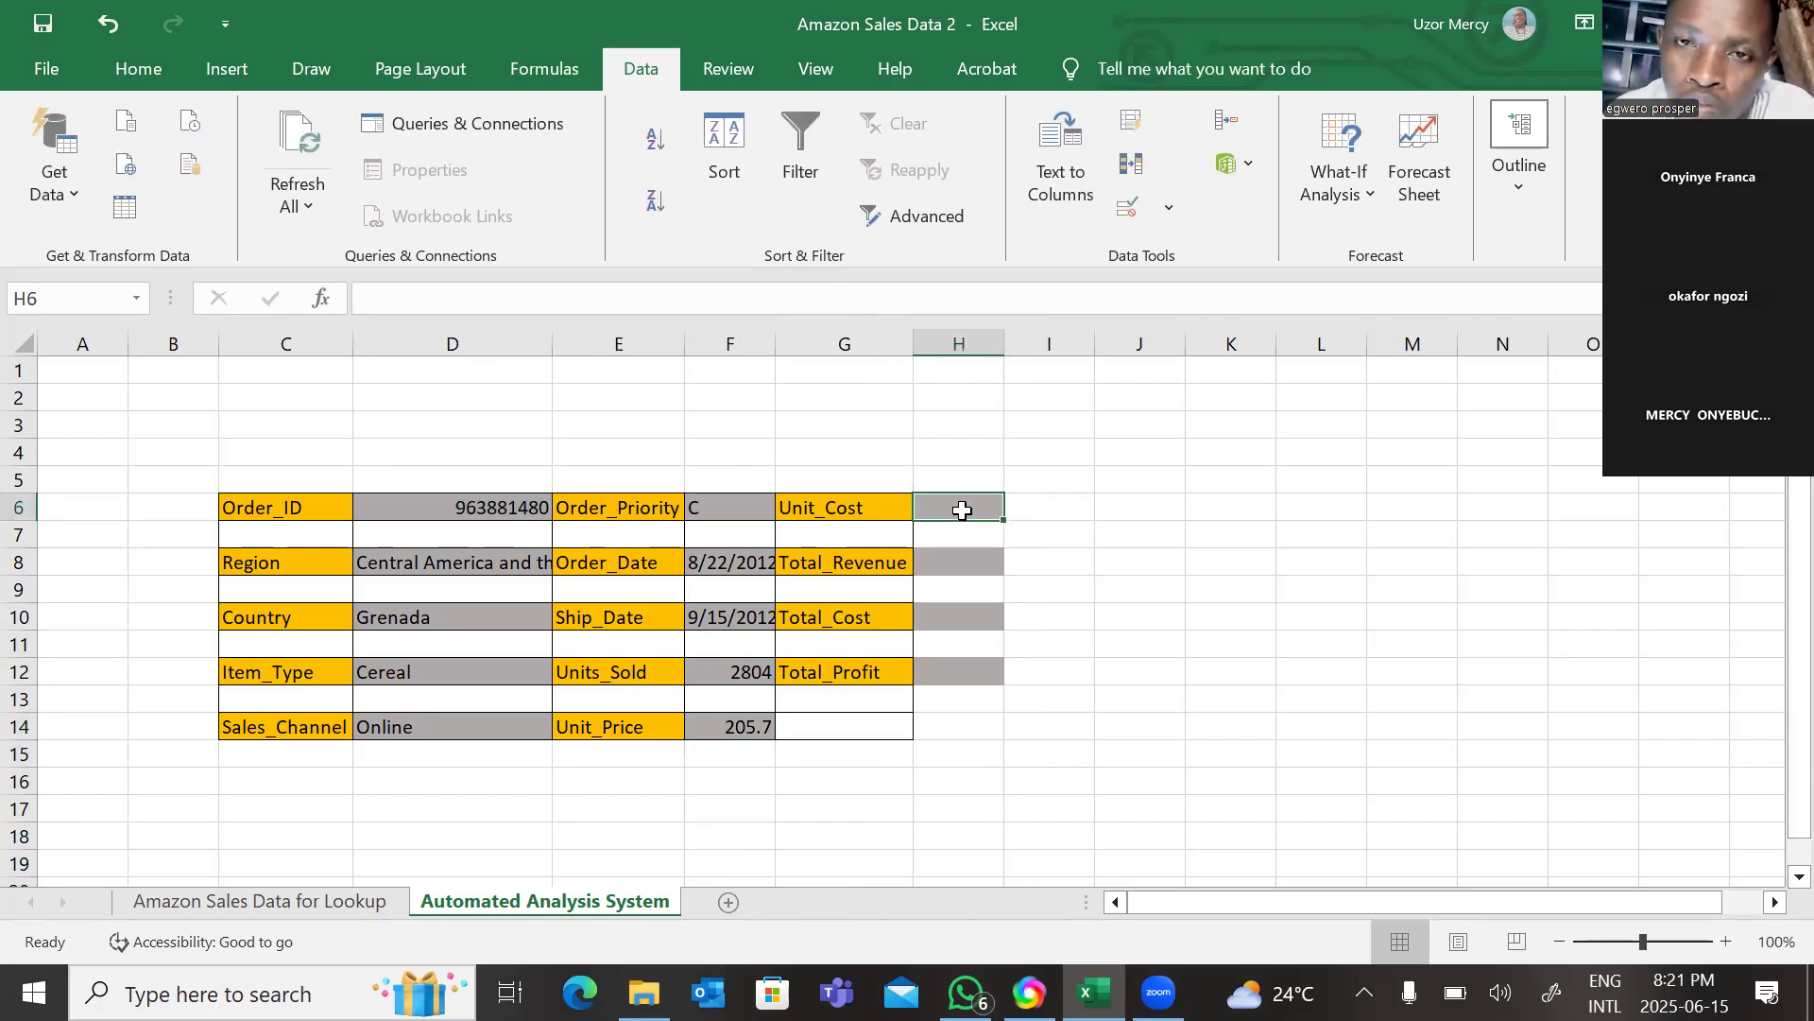
right_click(962, 510)
left_click(1025, 387)
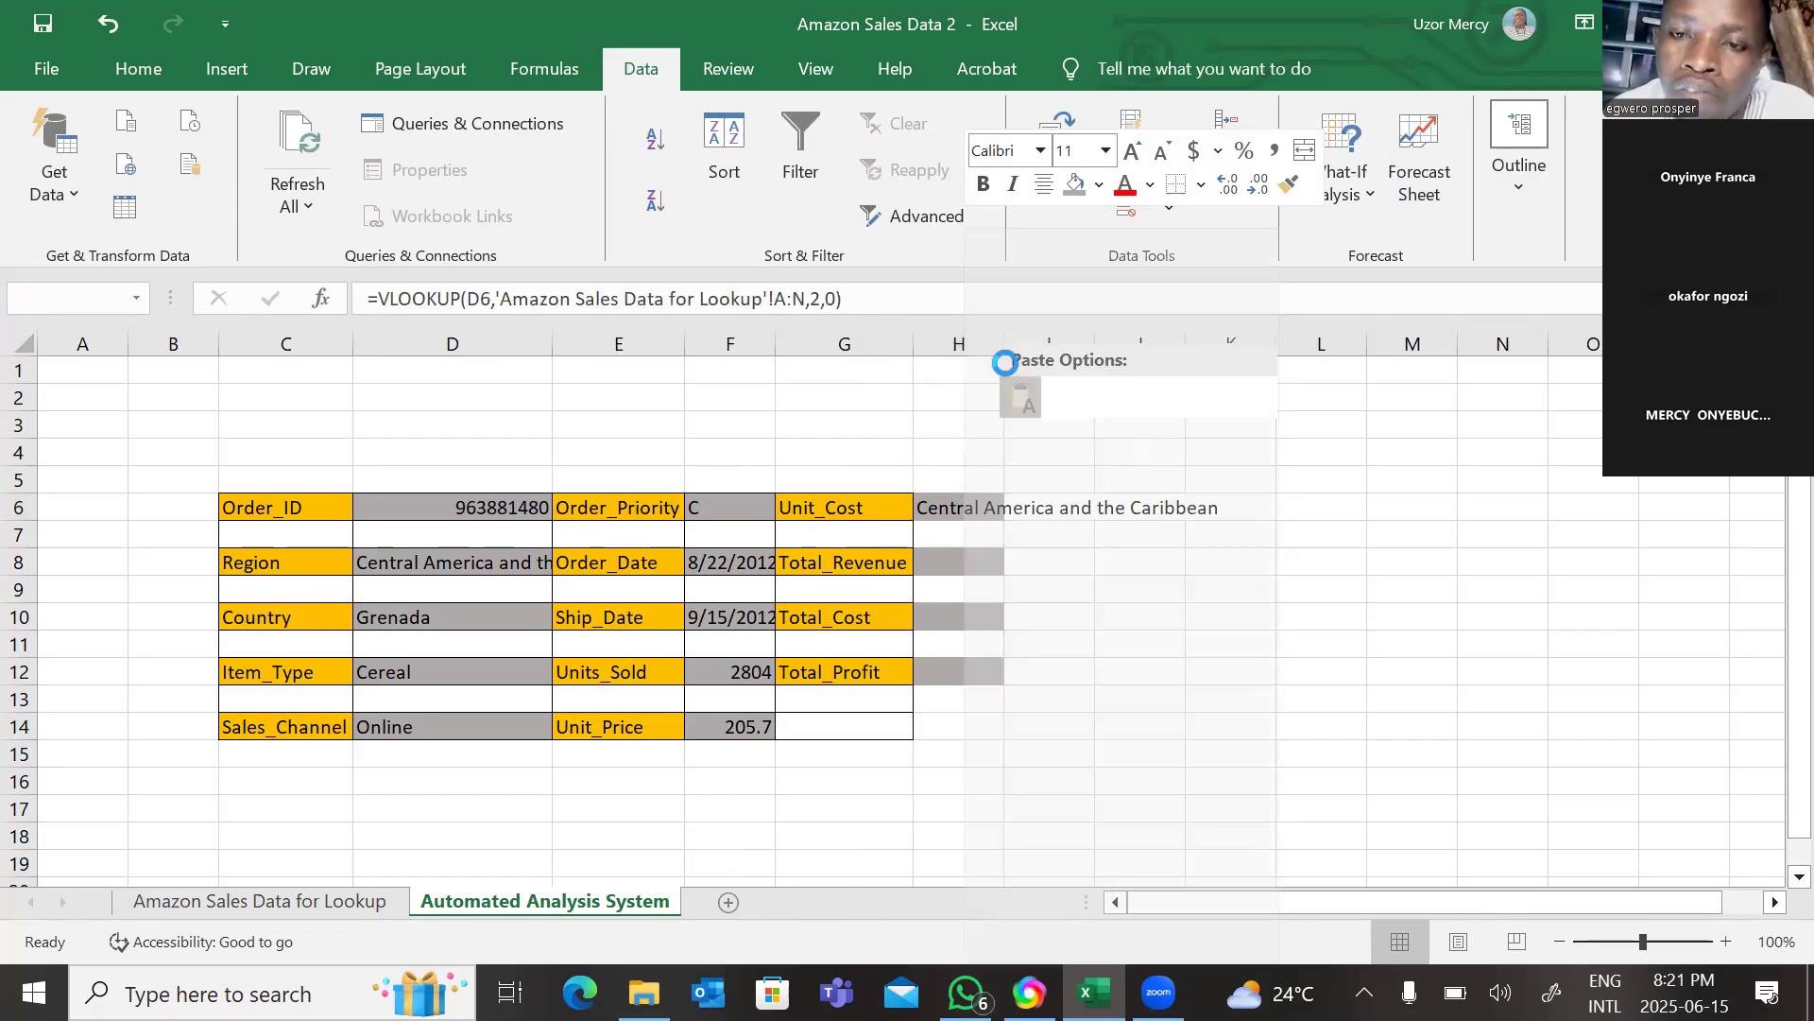
left_click(819, 298)
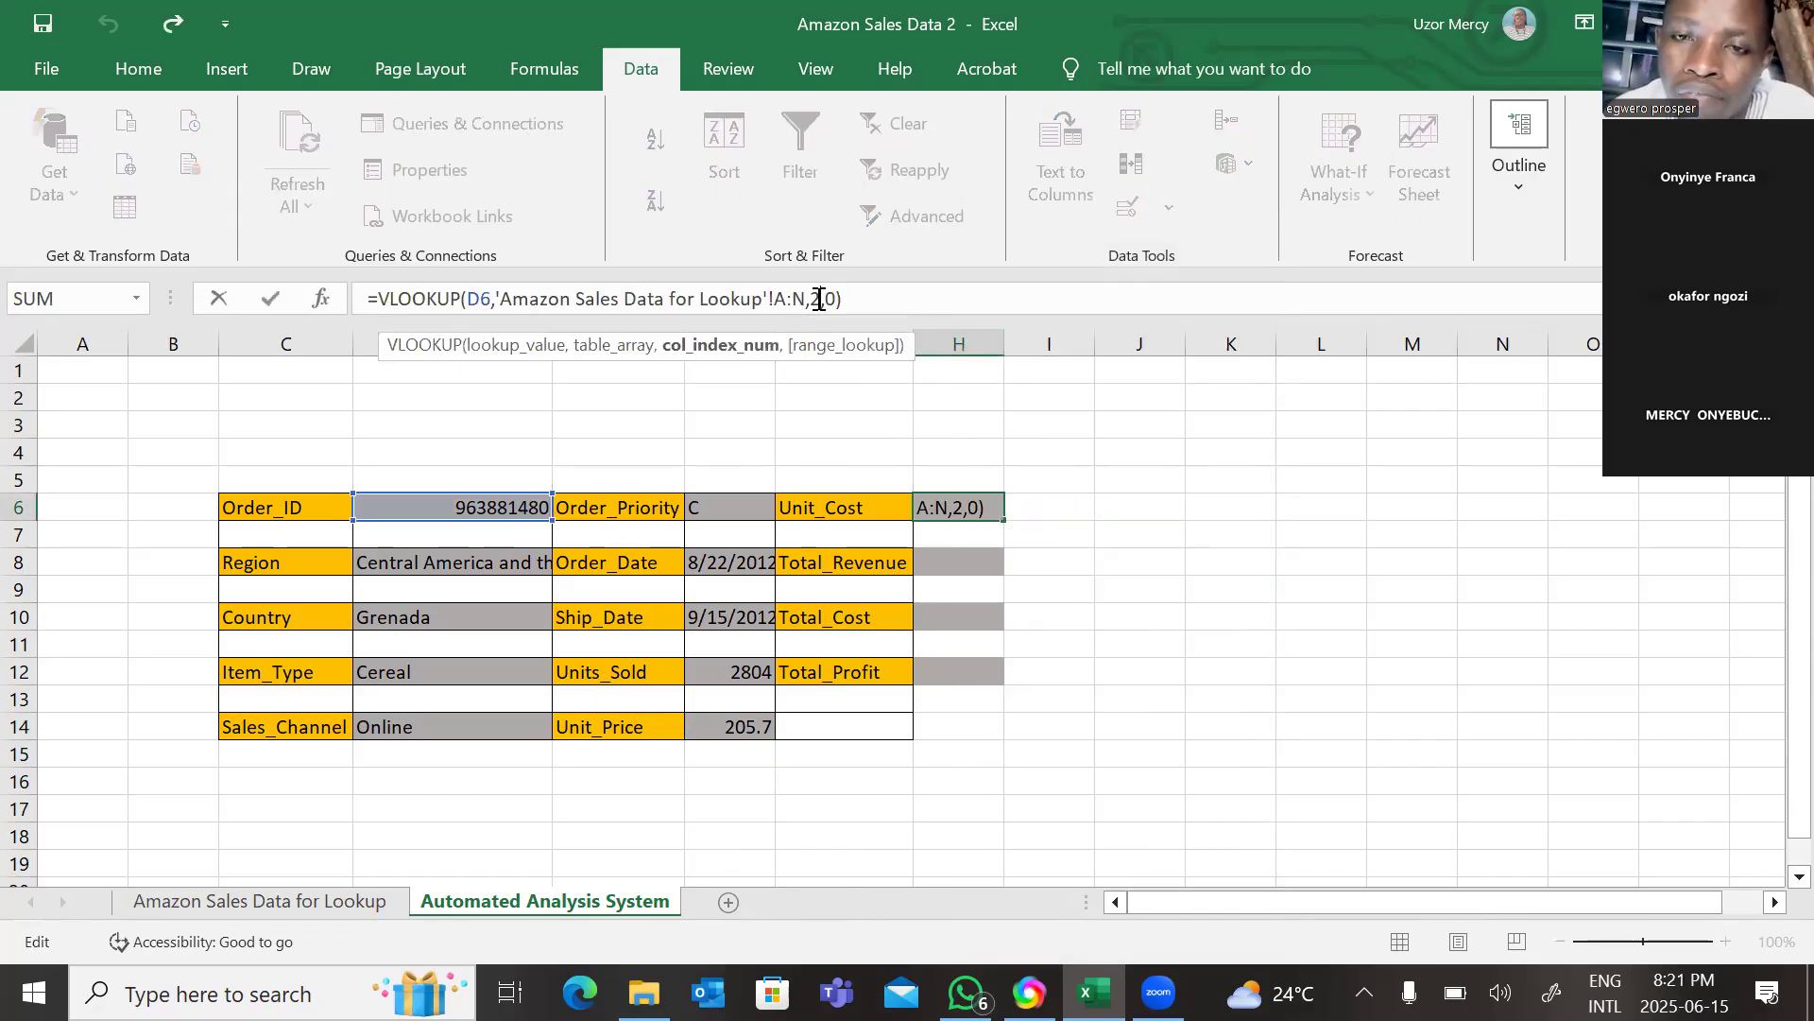
key("BackSpace")
type("11")
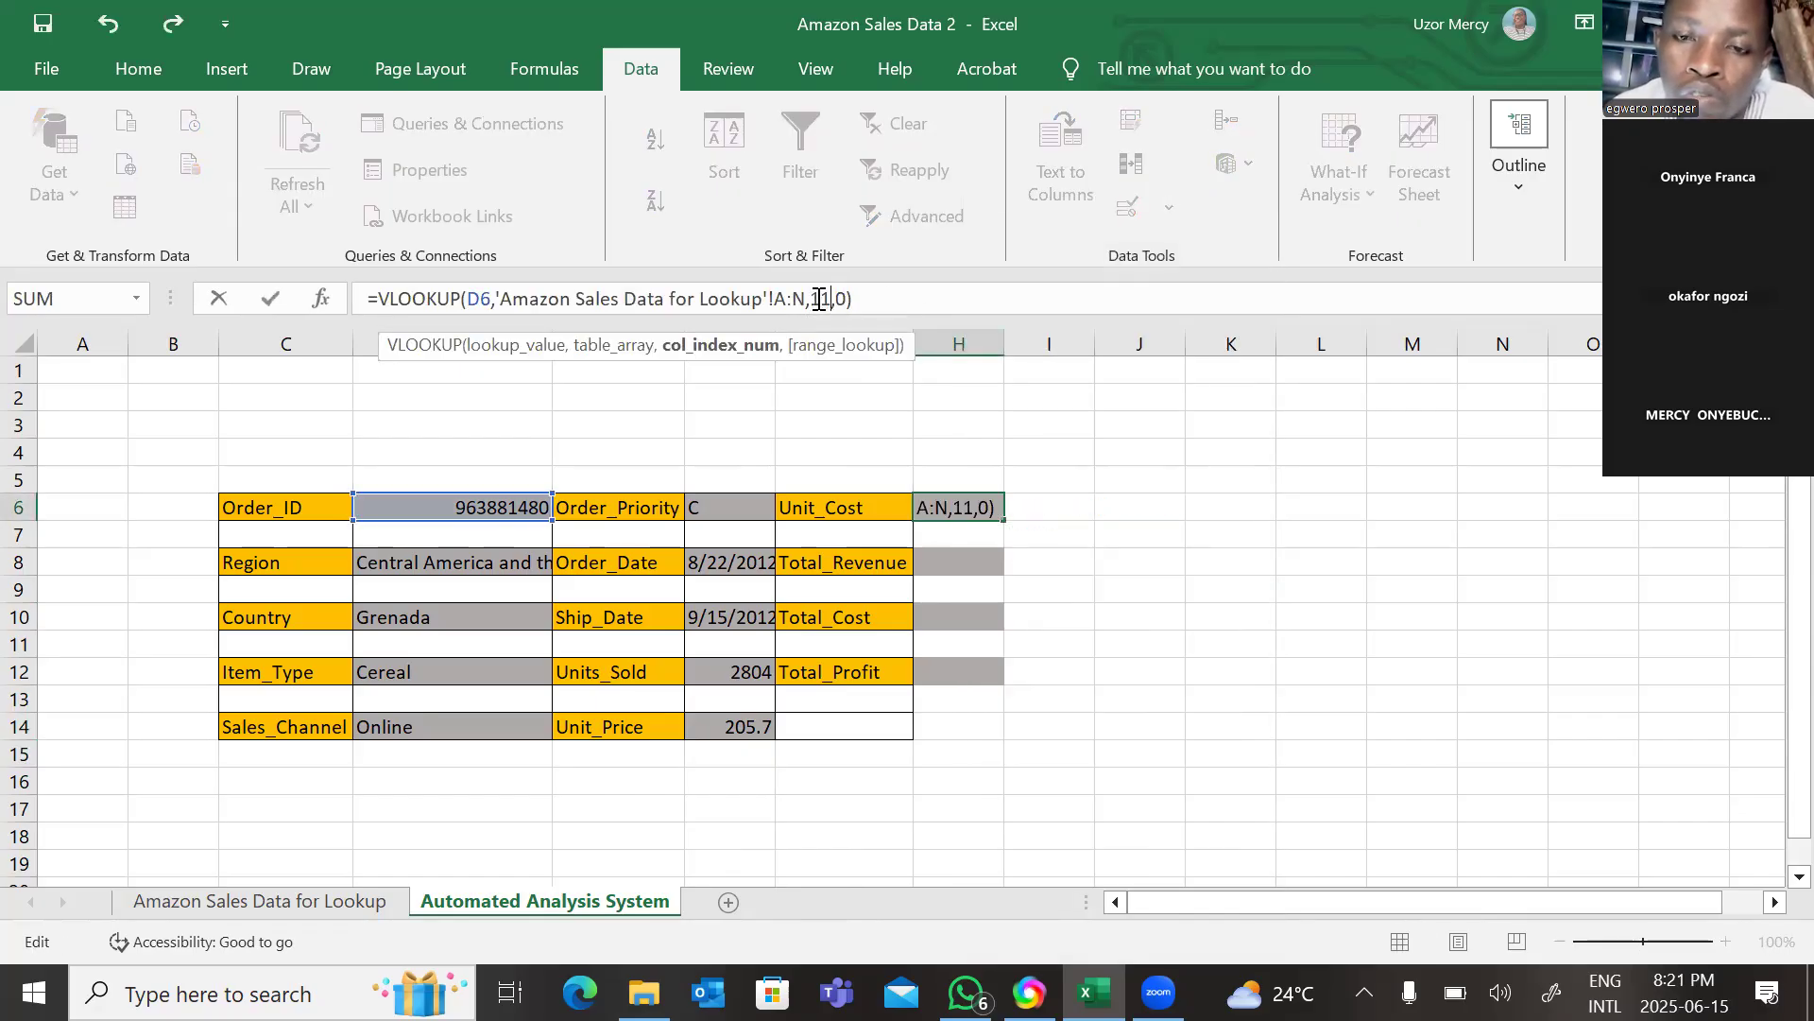
key("Return")
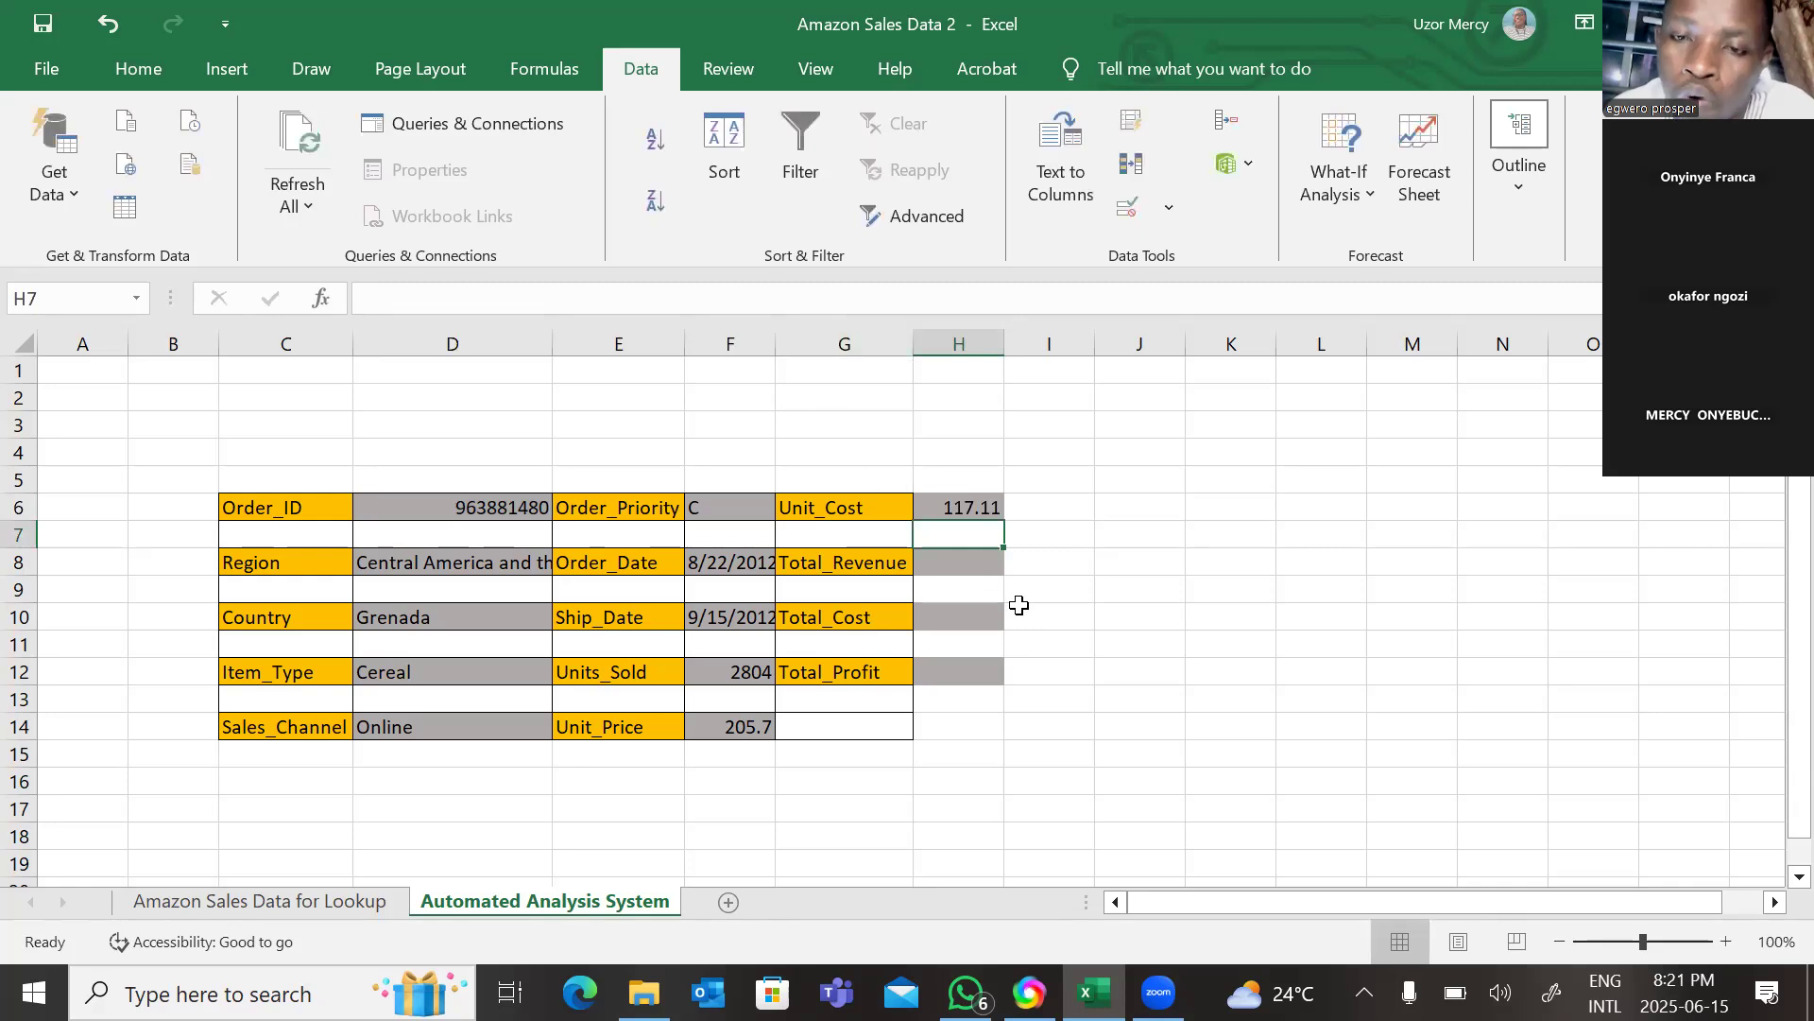
Paste the VLOOKUP formula into the Total_Revenue cell H8 and set its column index to 12.
left_click(967, 565)
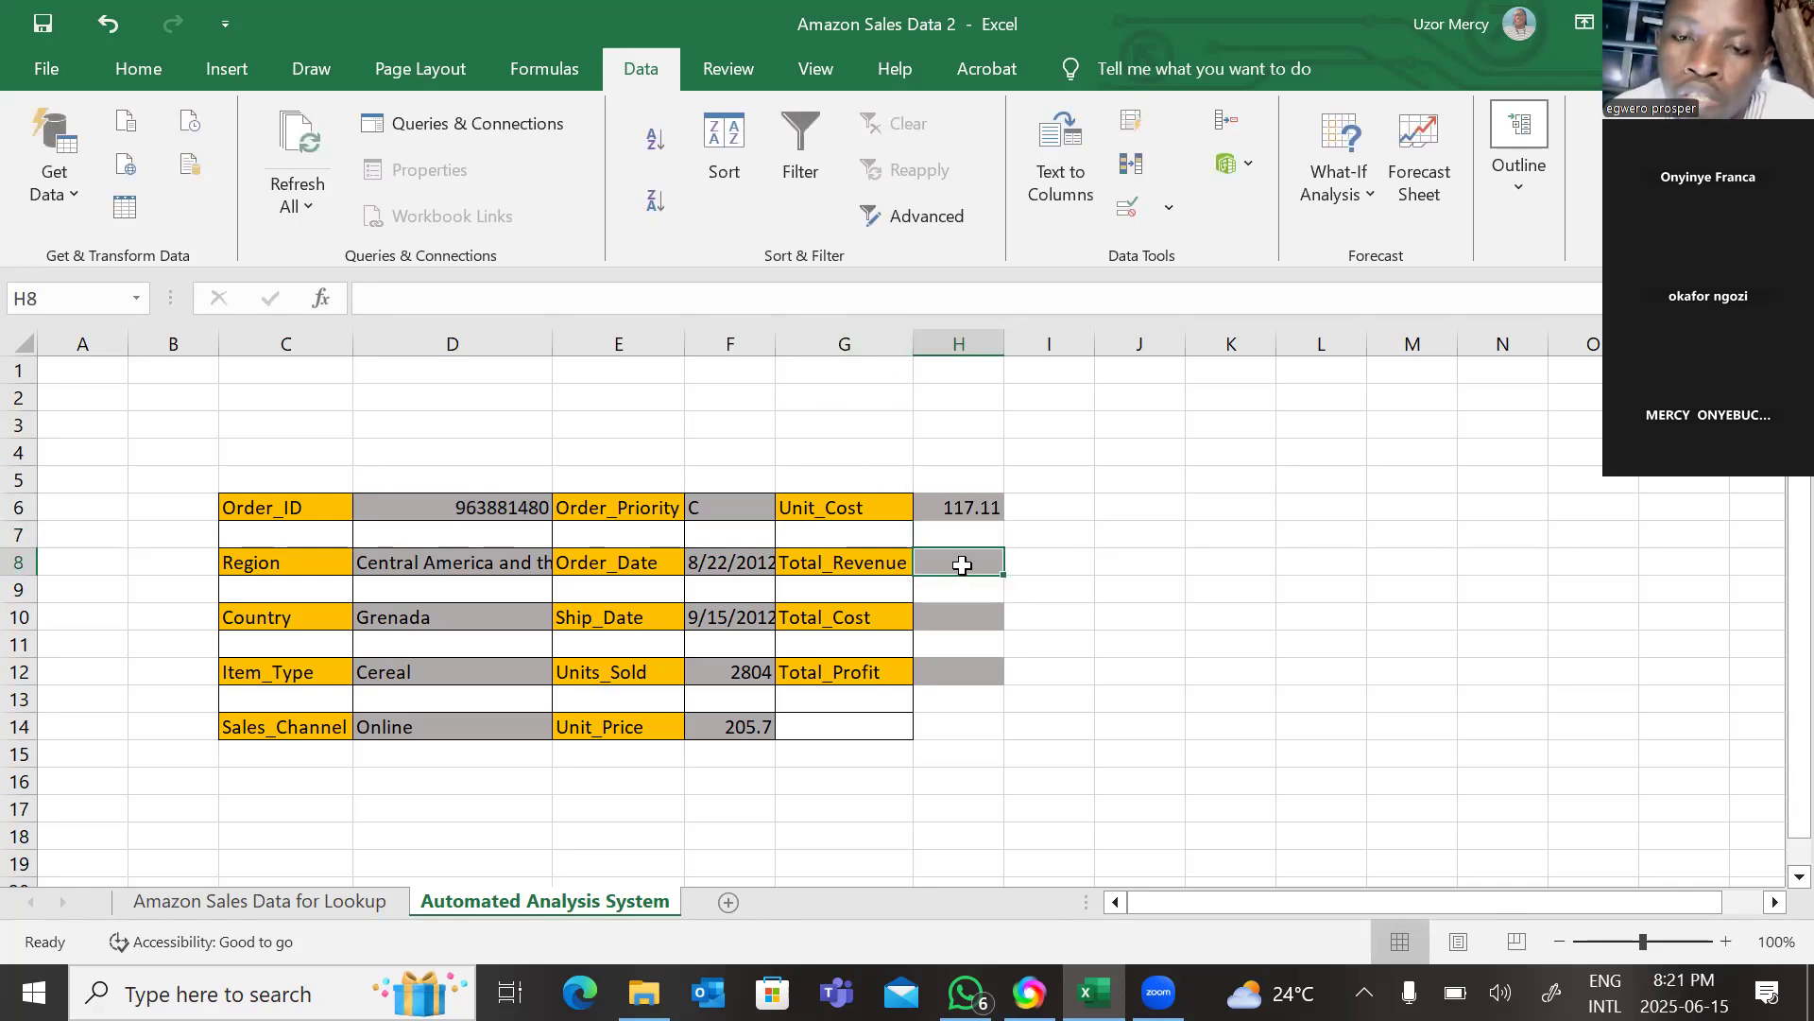
right_click(962, 565)
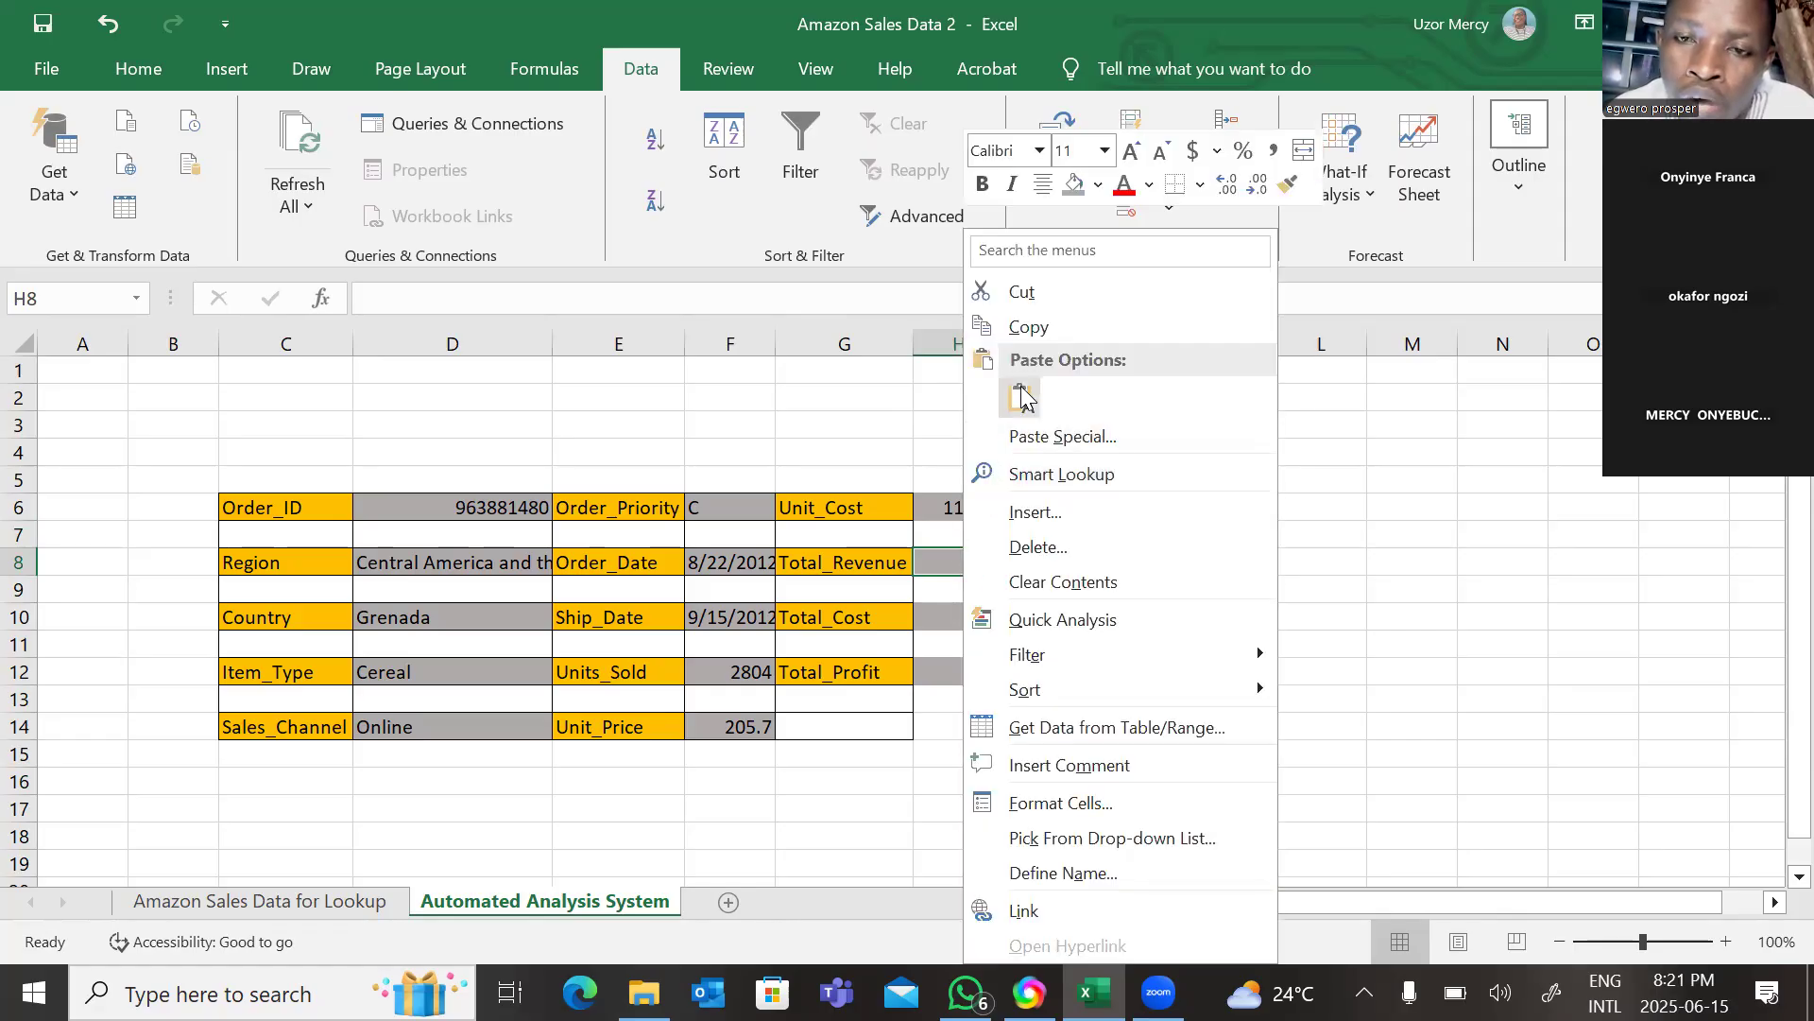
left_click(1021, 389)
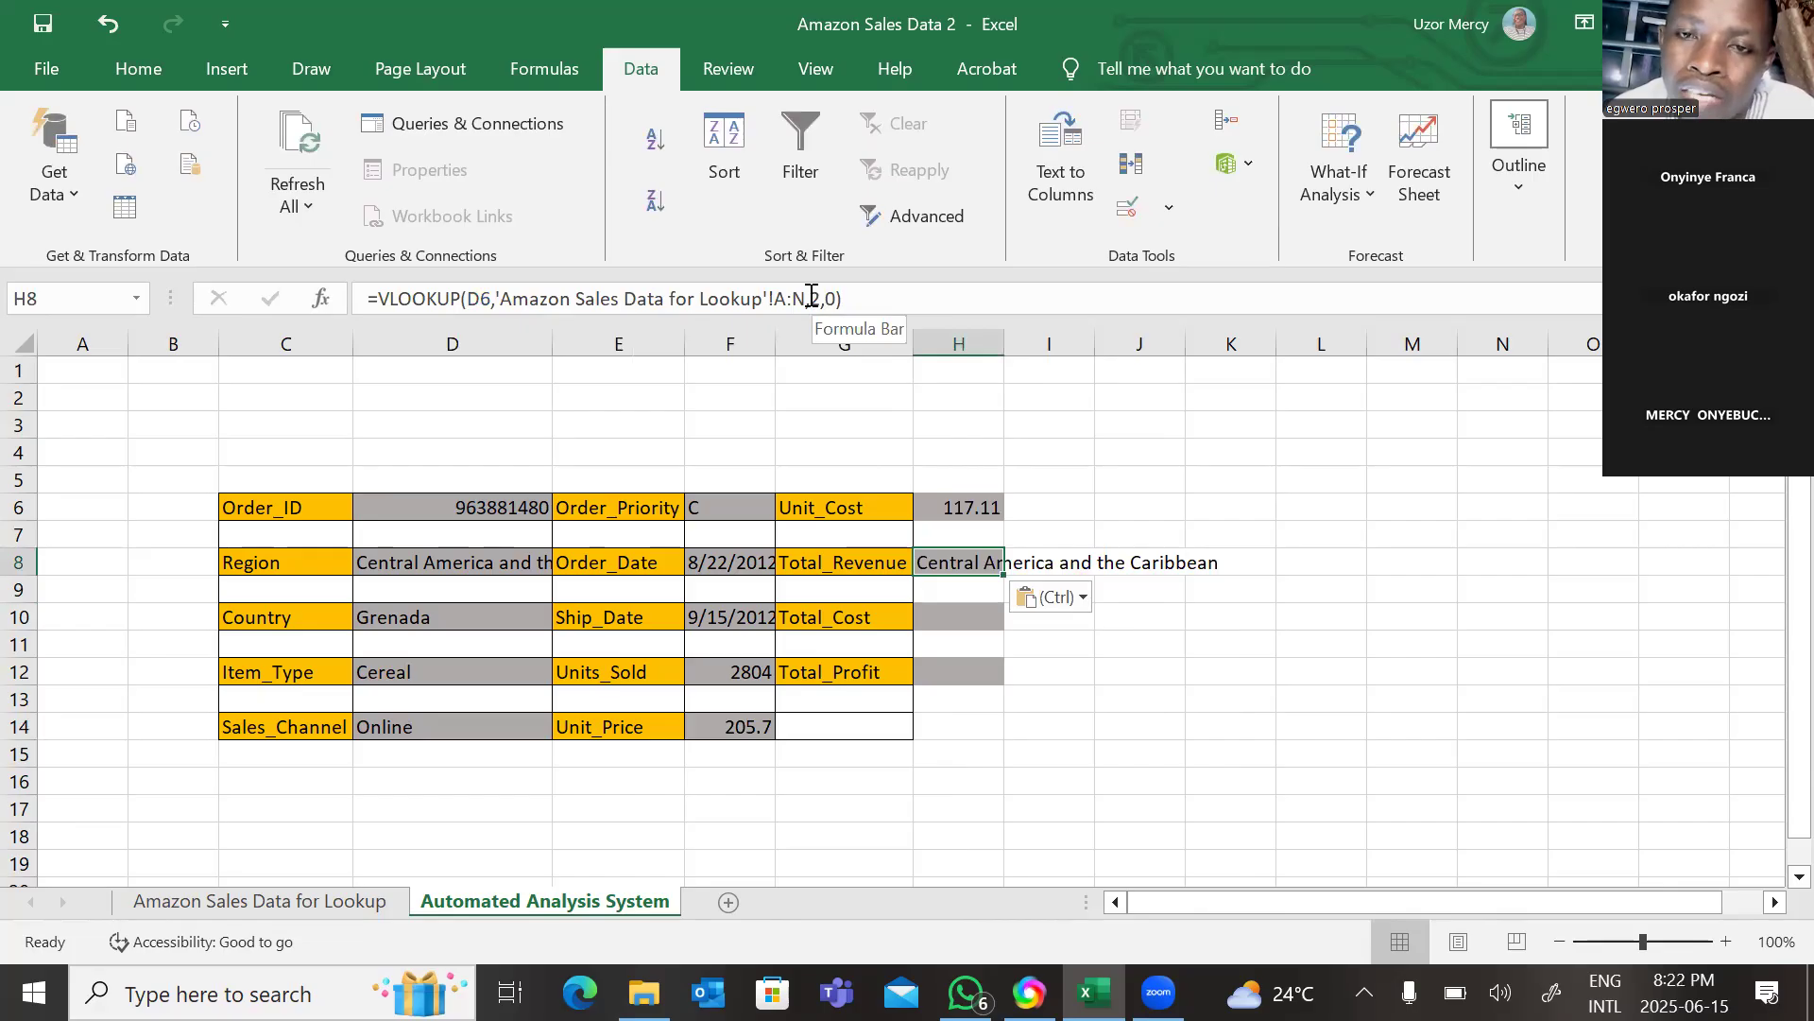
left_click(811, 299)
type("1")
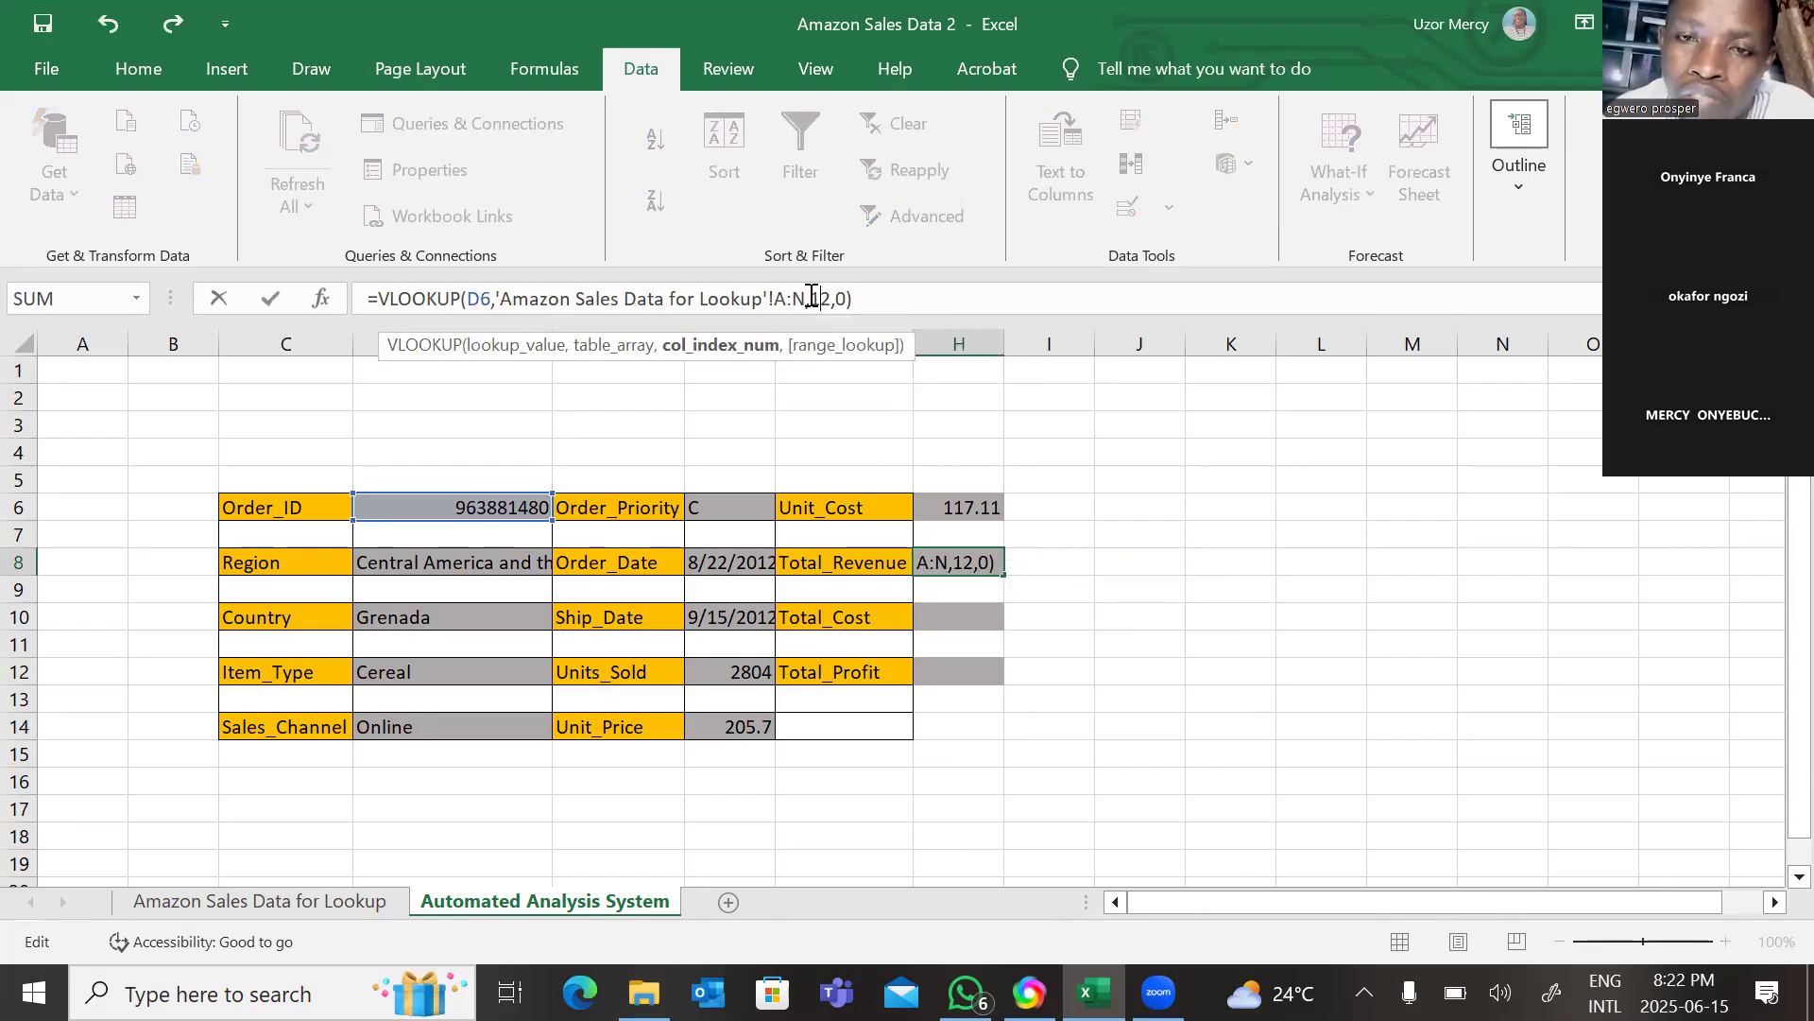
key("Return")
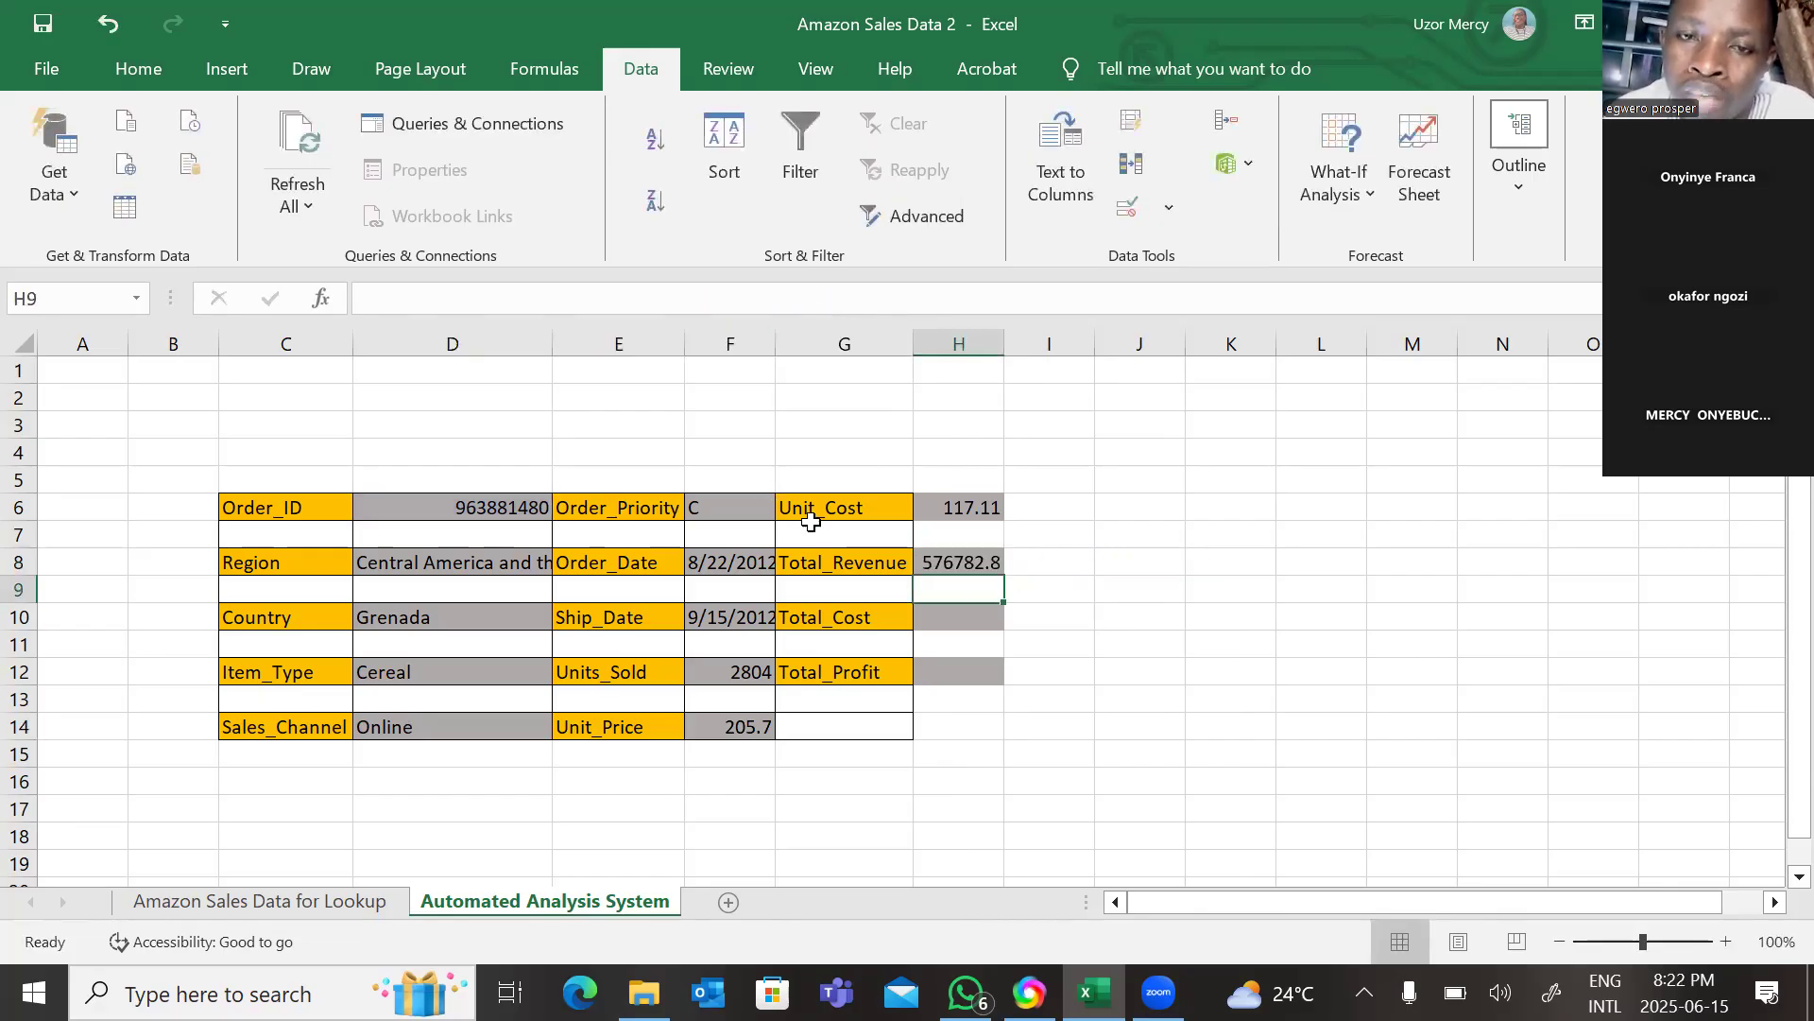
Paste the VLOOKUP formula into the Total_Cost cell H10 and set its column index to 13.
left_click(945, 627)
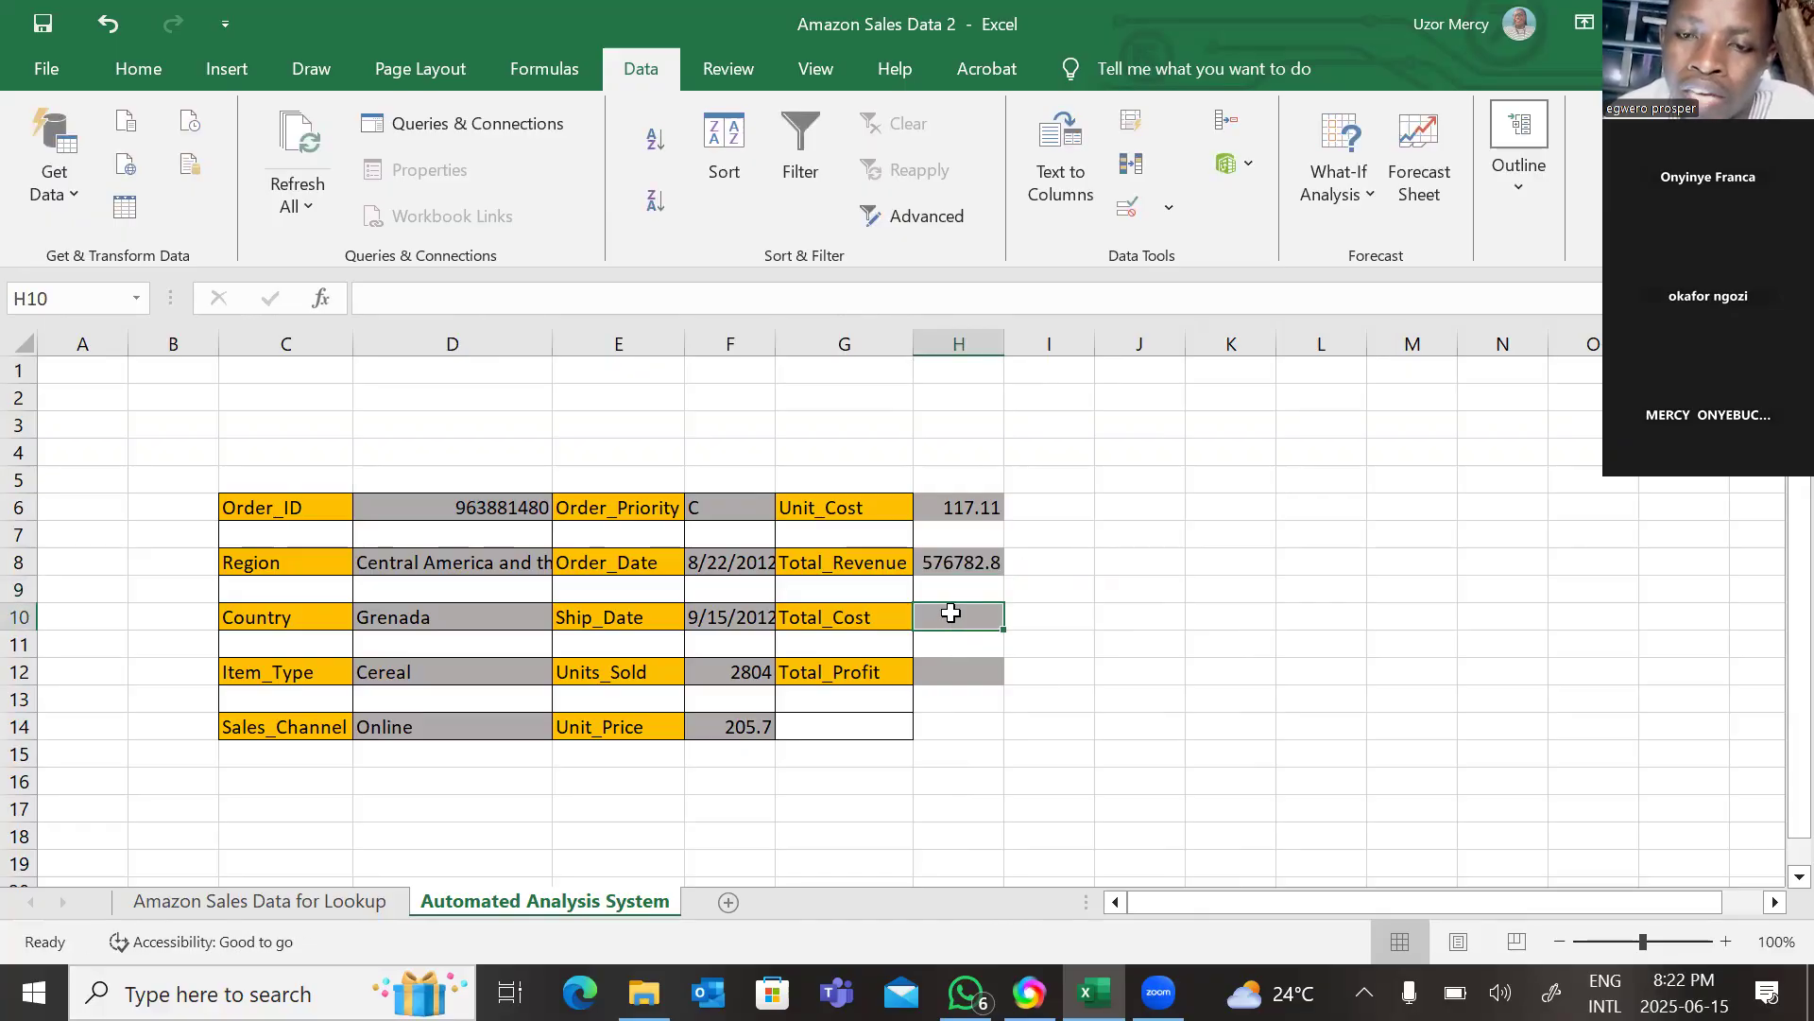
right_click(951, 624)
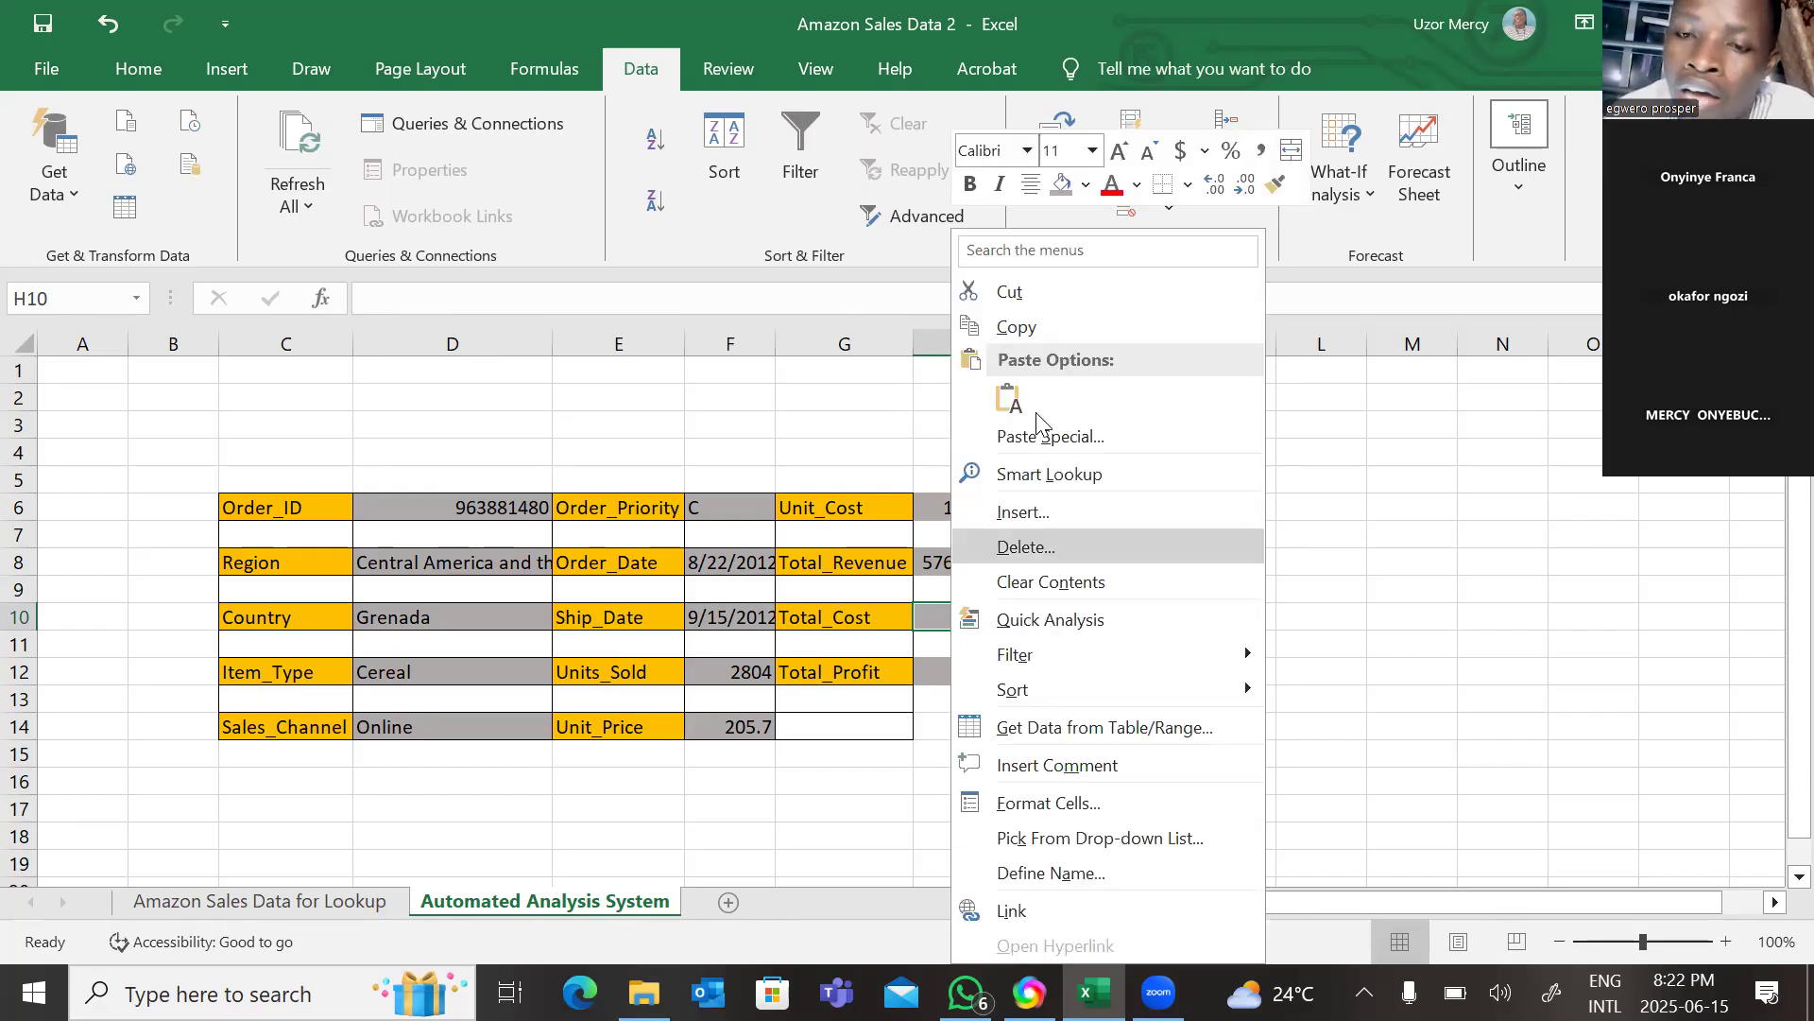
left_click(1009, 398)
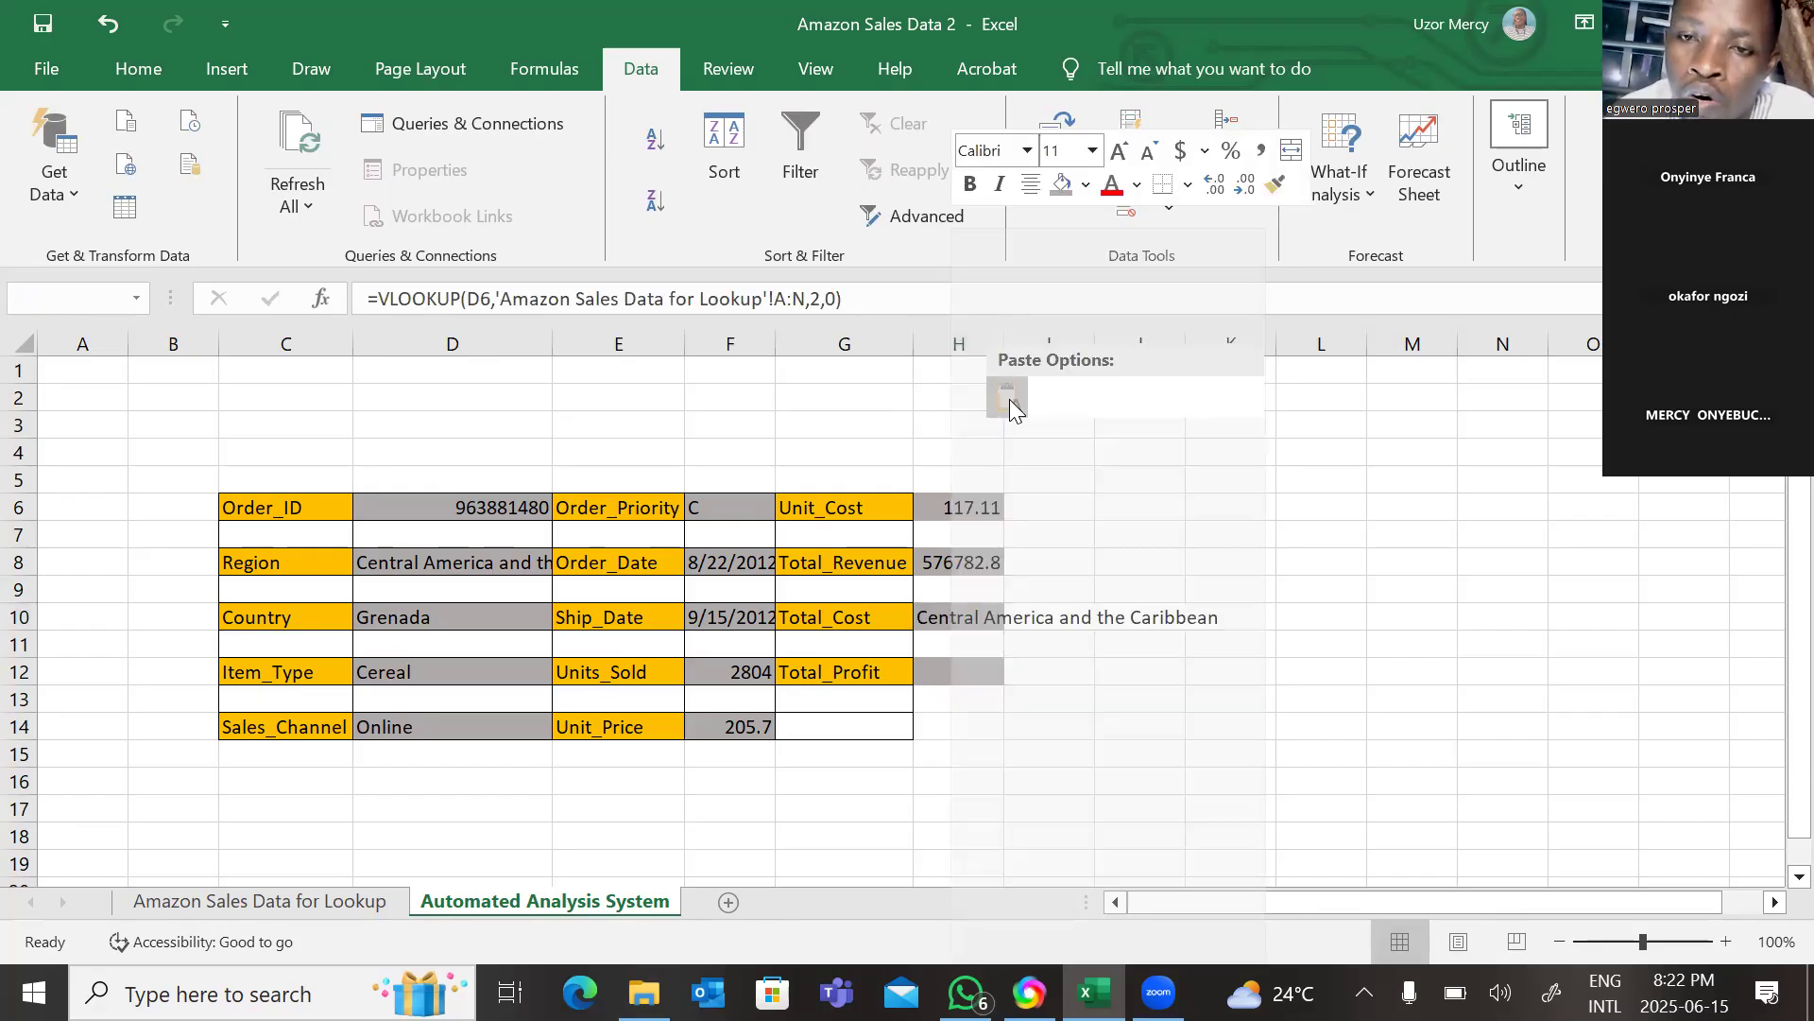
left_click(818, 300)
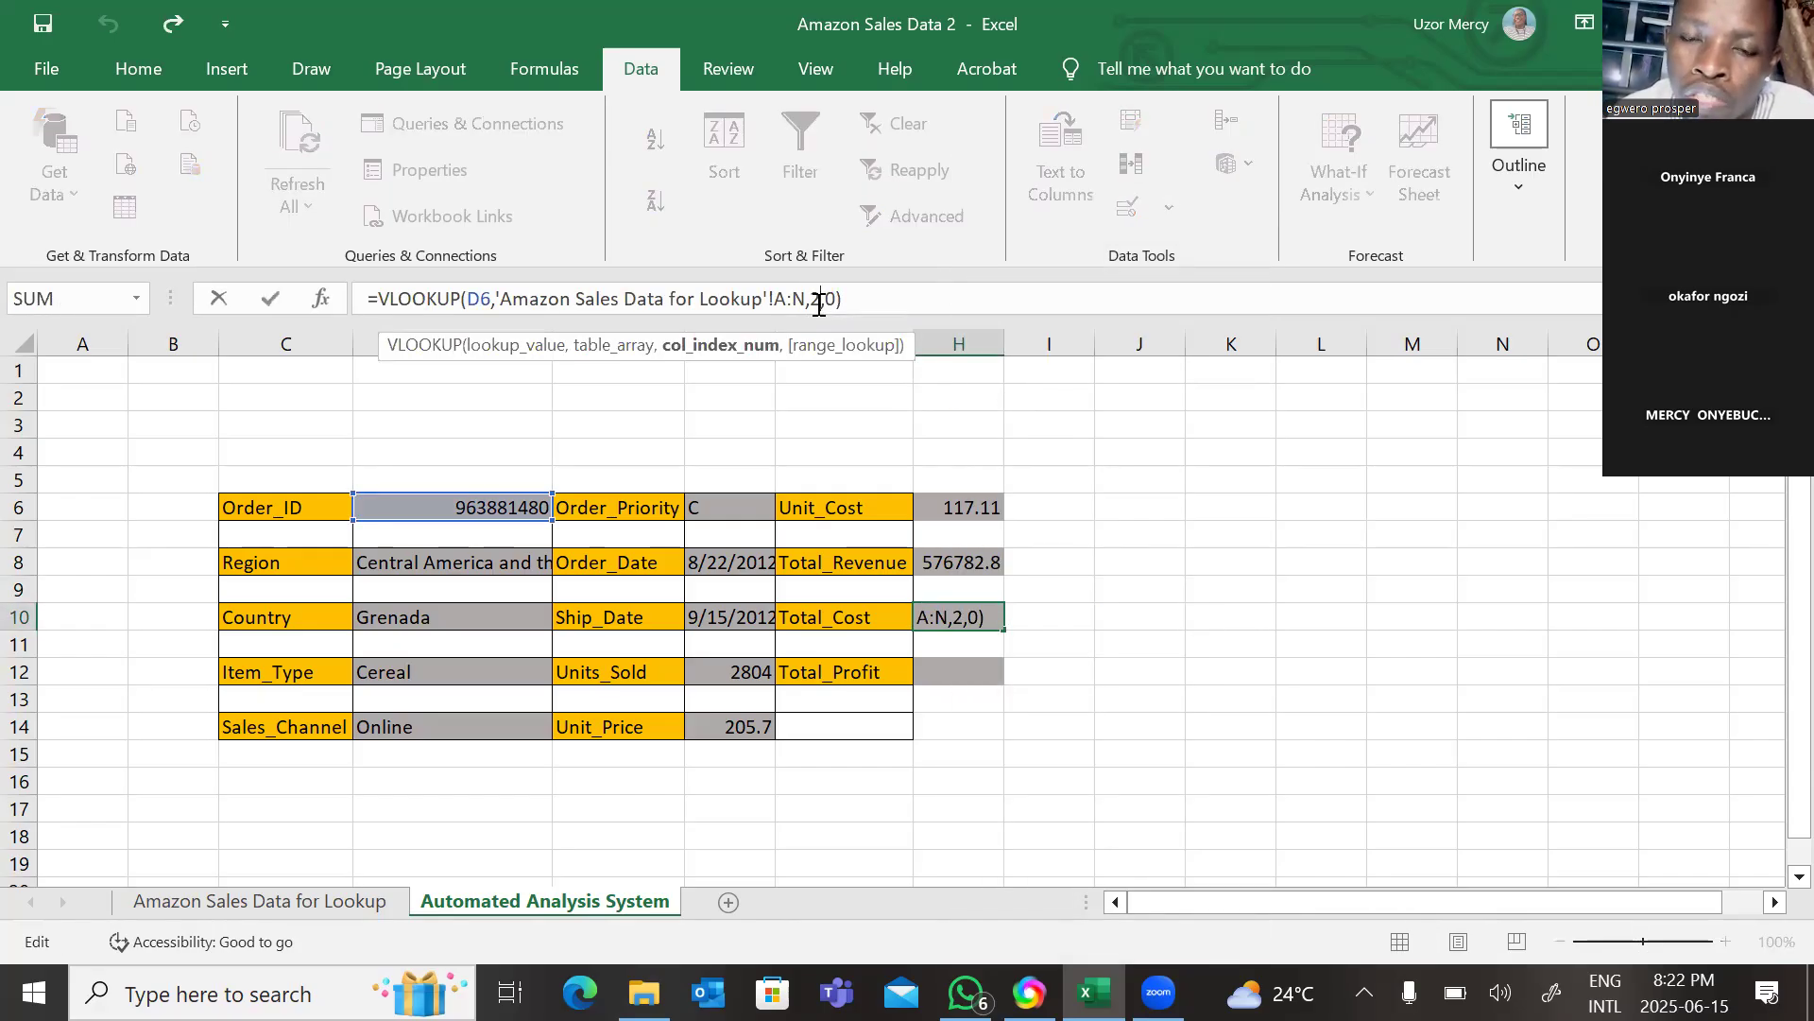
key("BackSpace")
type("13")
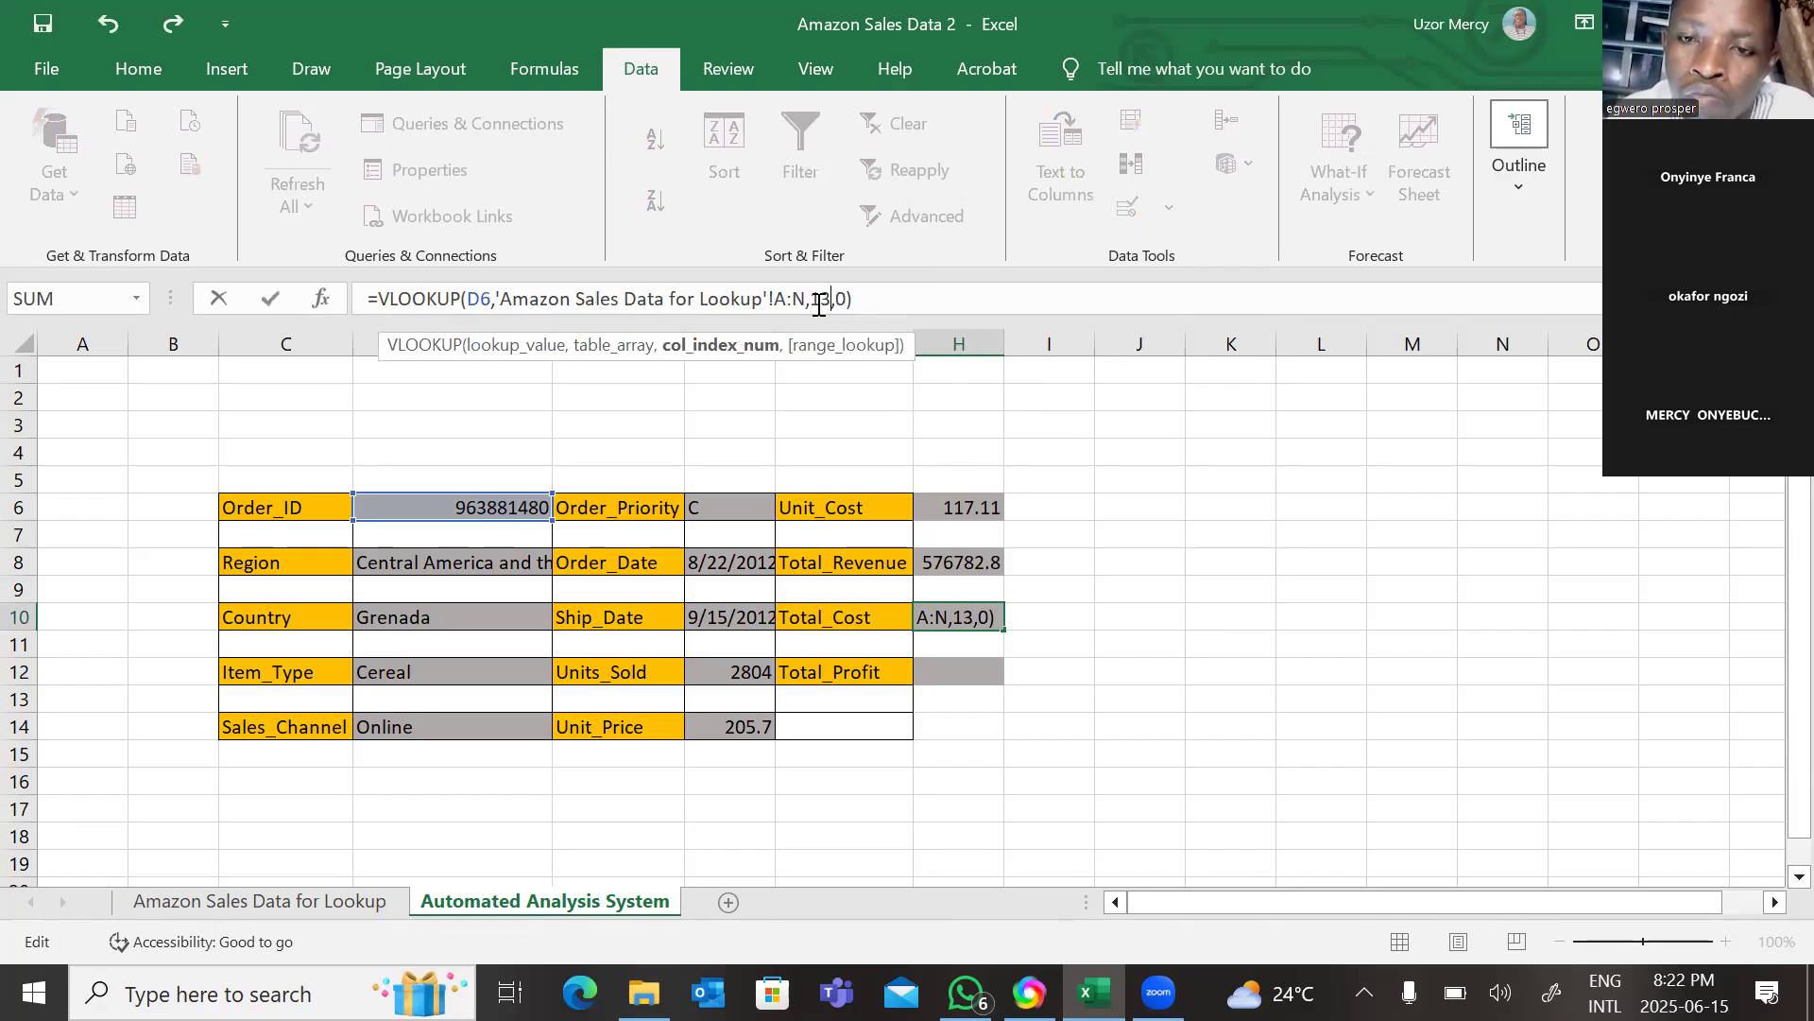
key("Return")
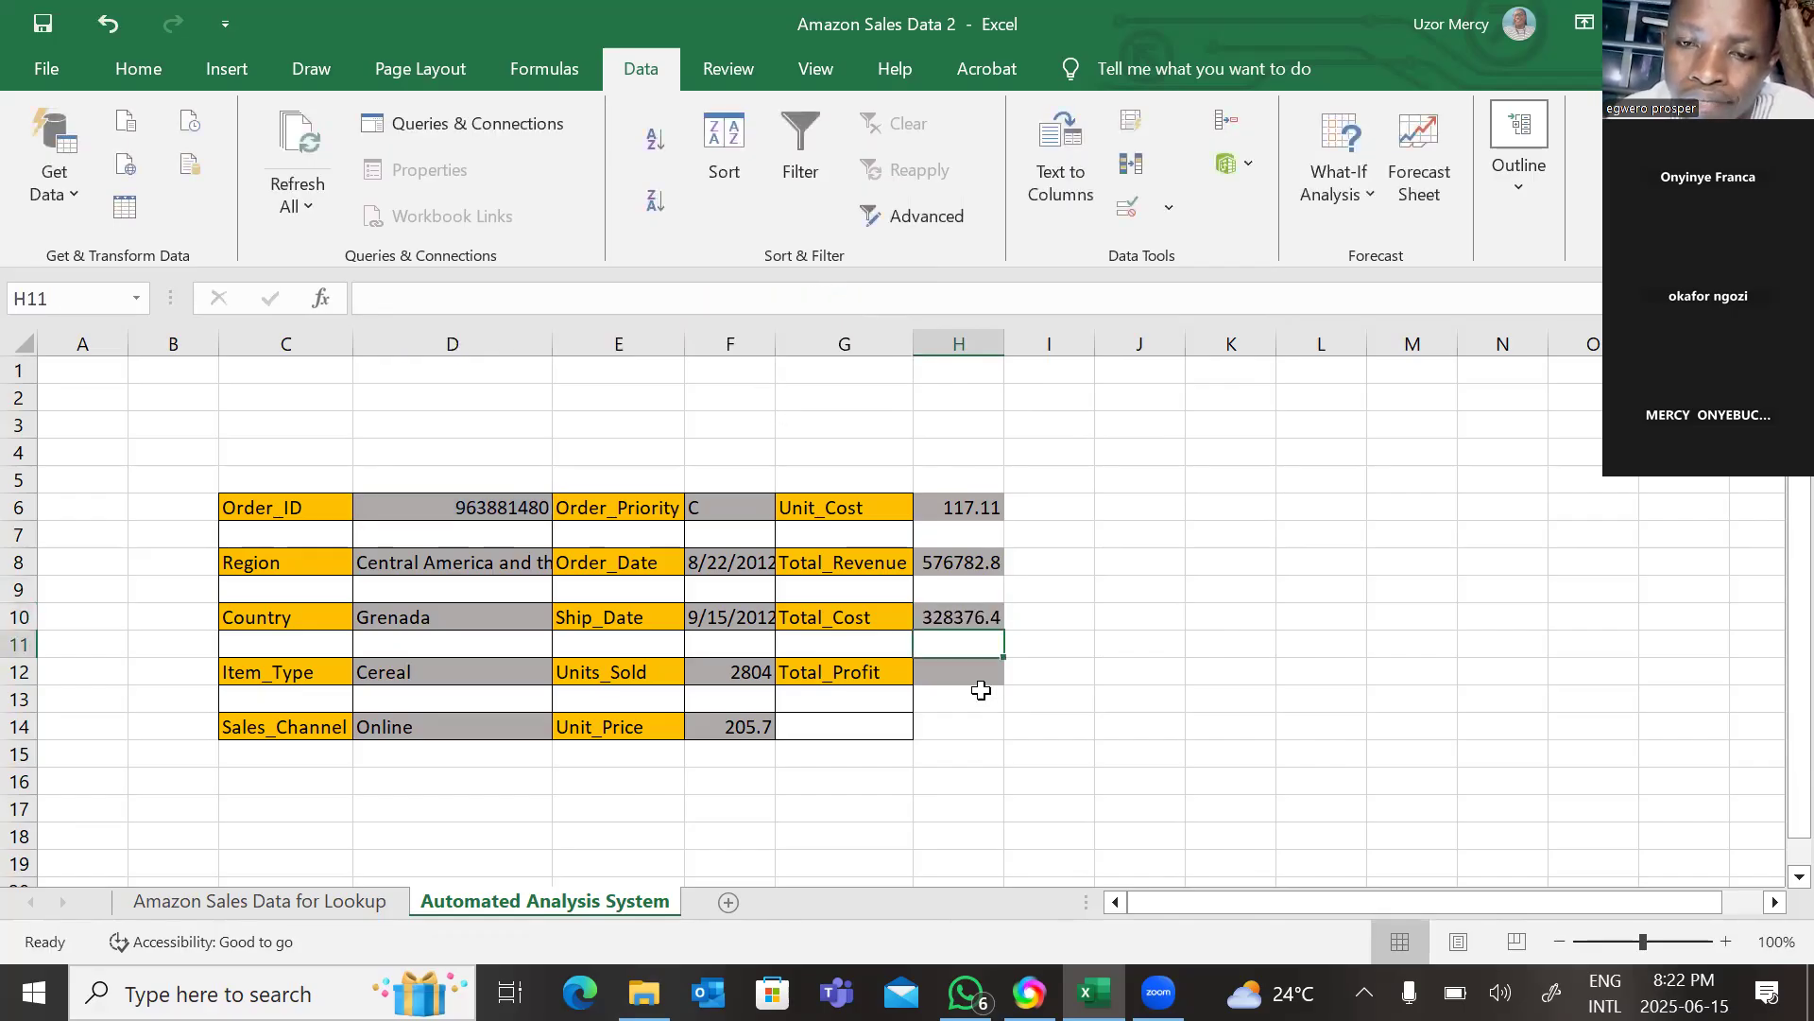
Paste the VLOOKUP formula into the Total_Profit cell H12 and set its column index to 14.
left_click(960, 675)
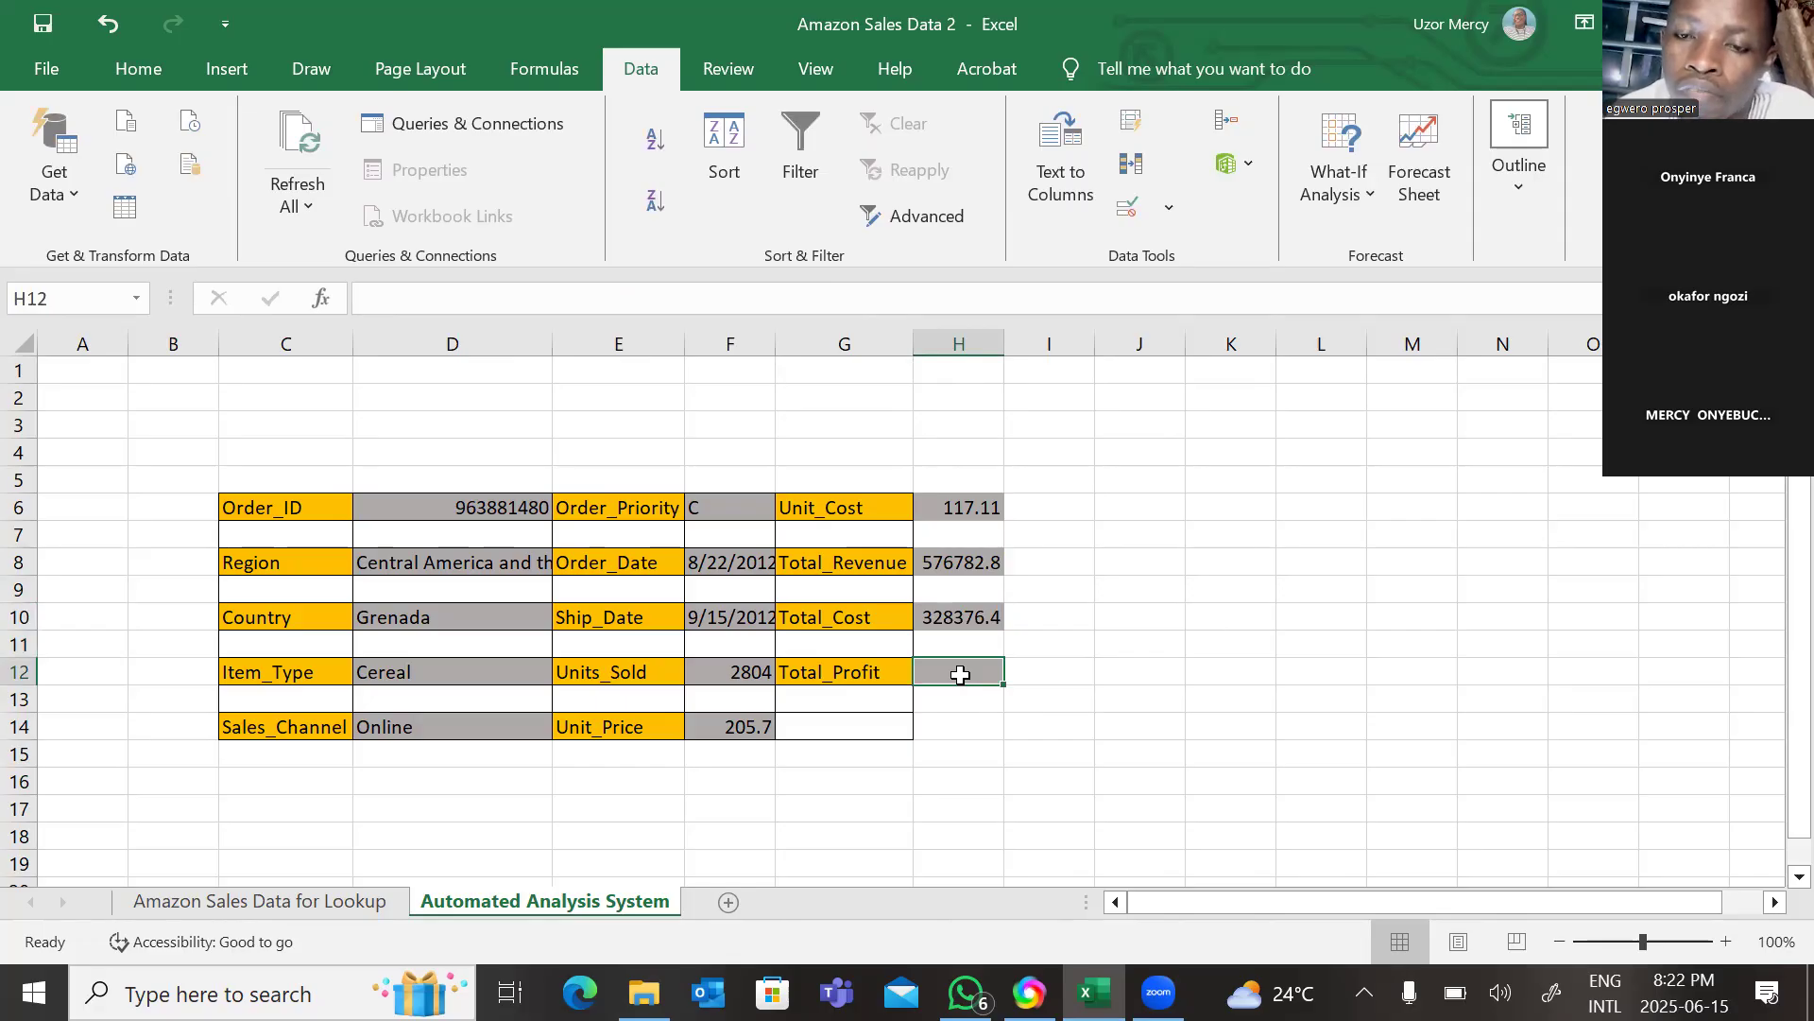
right_click(960, 675)
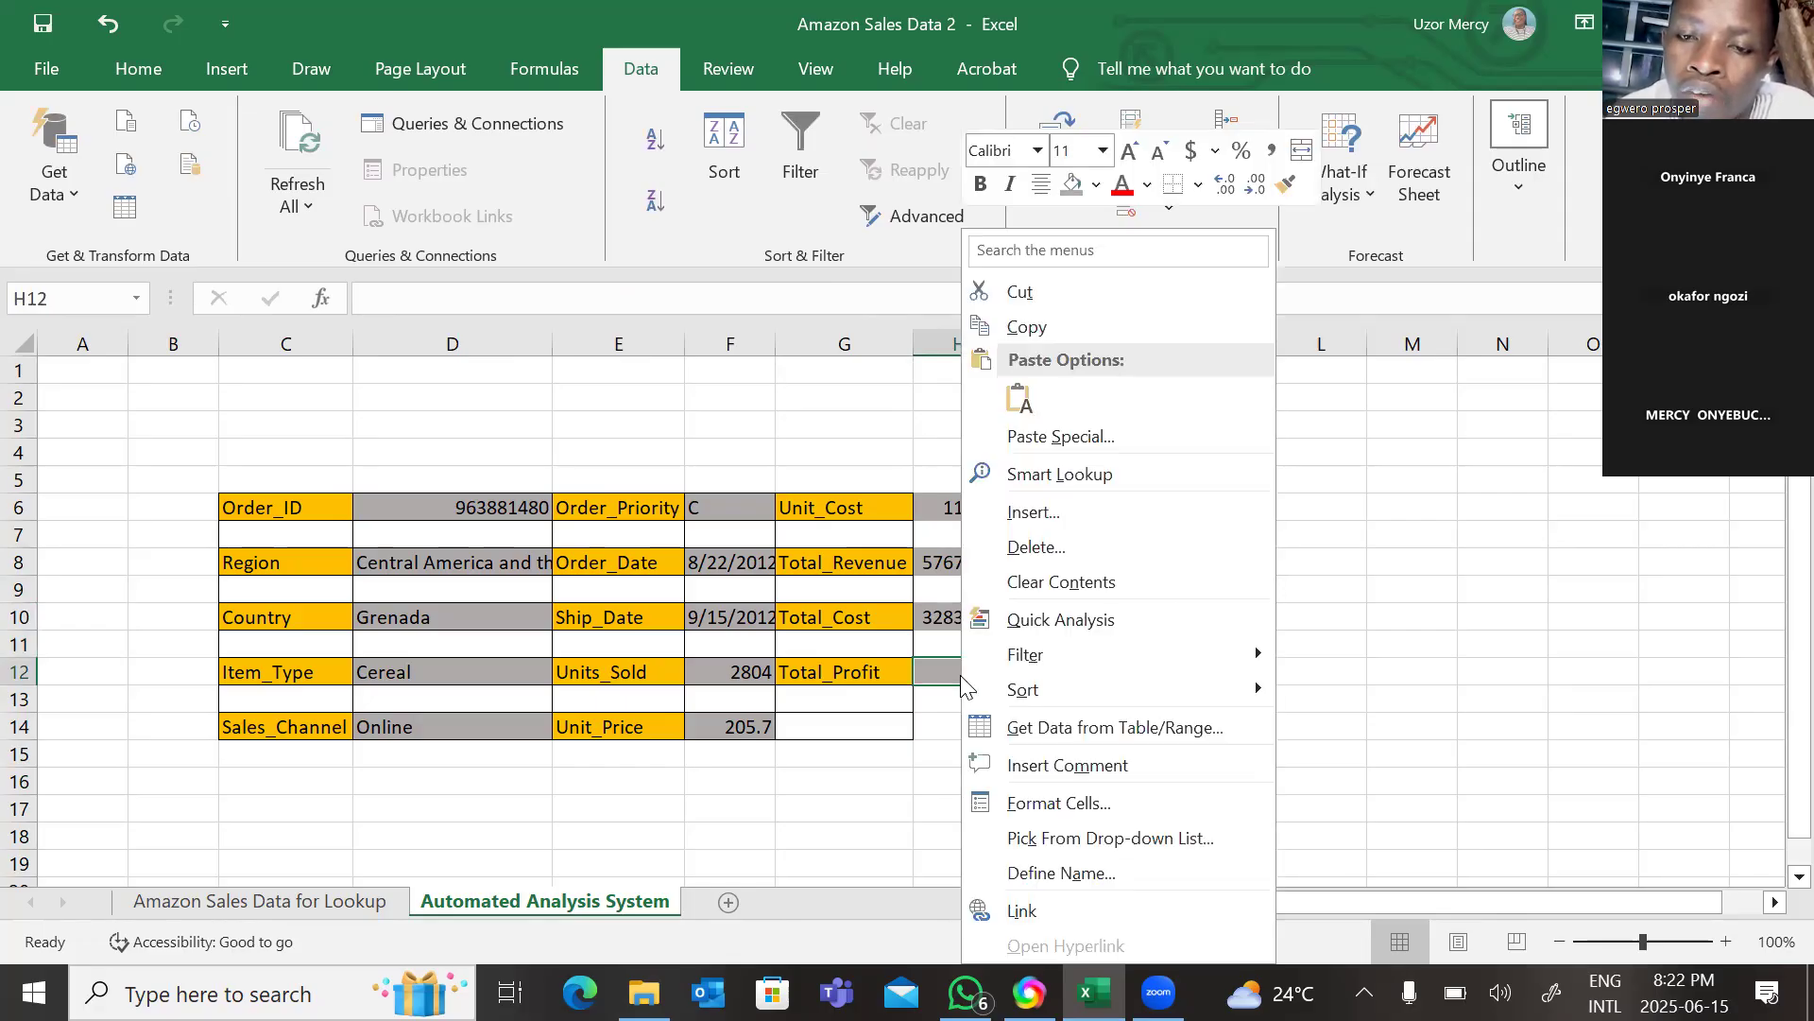
left_click(1019, 397)
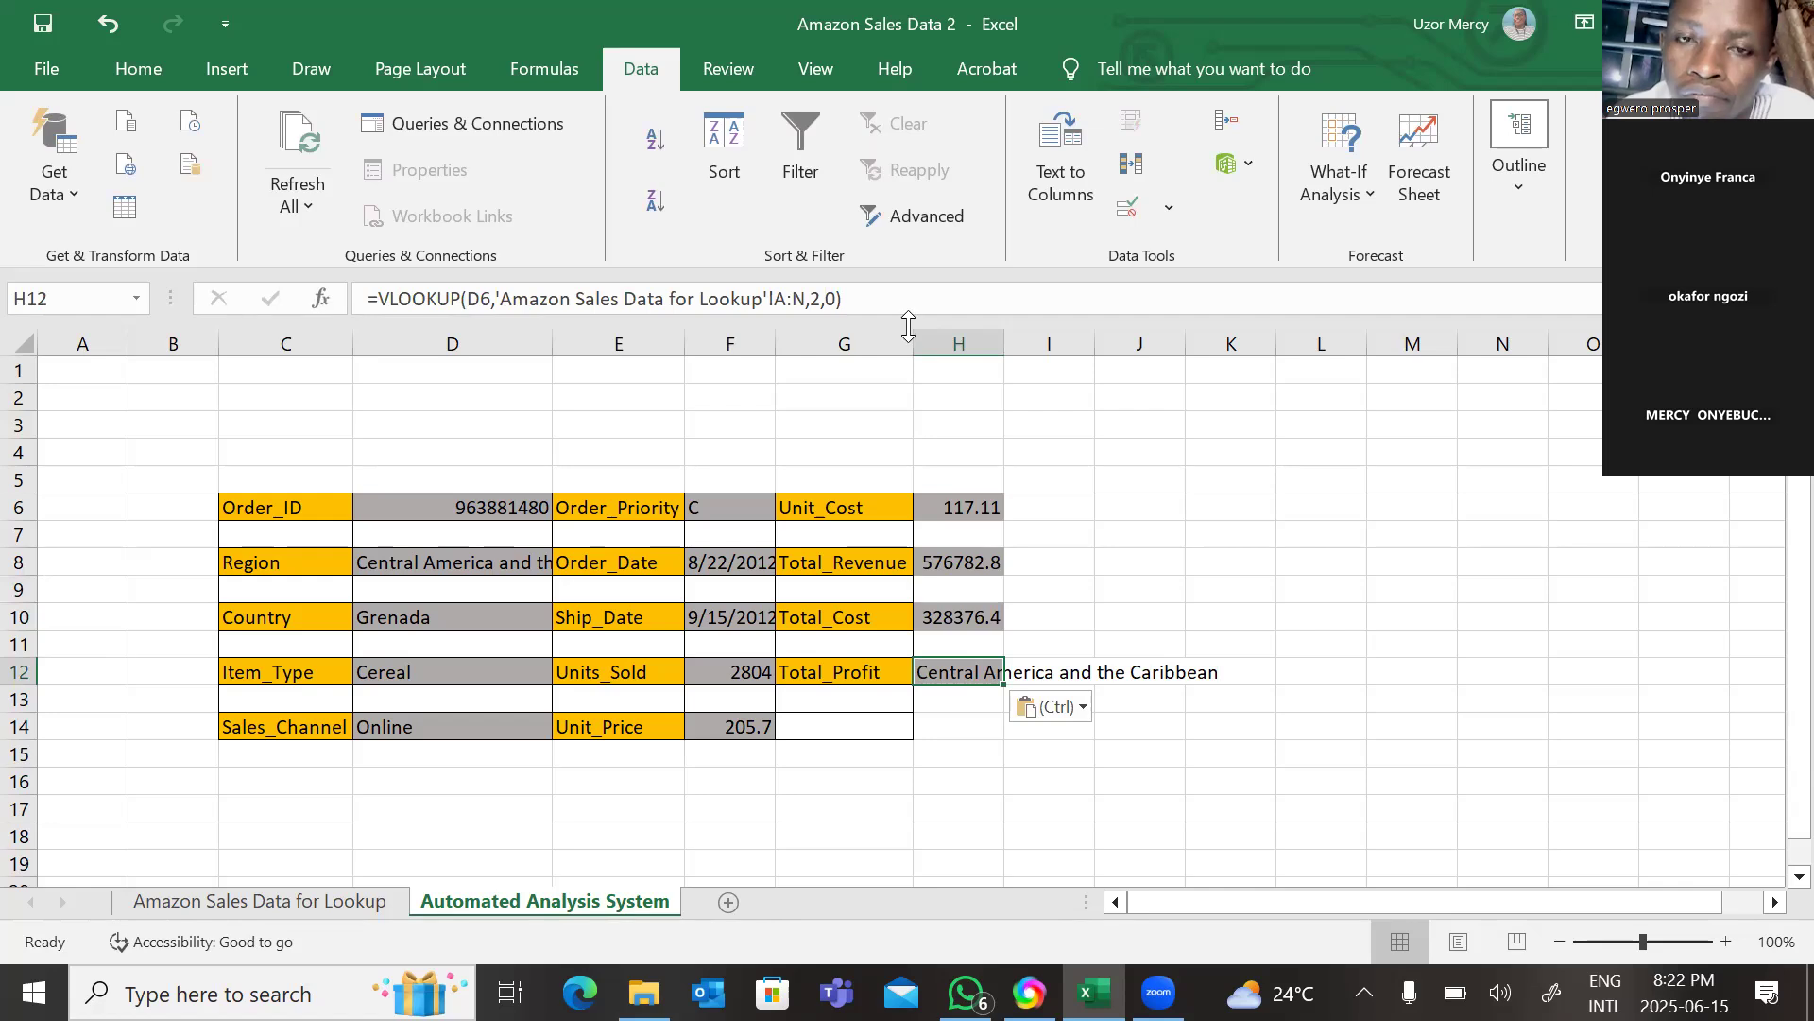
left_click(821, 300)
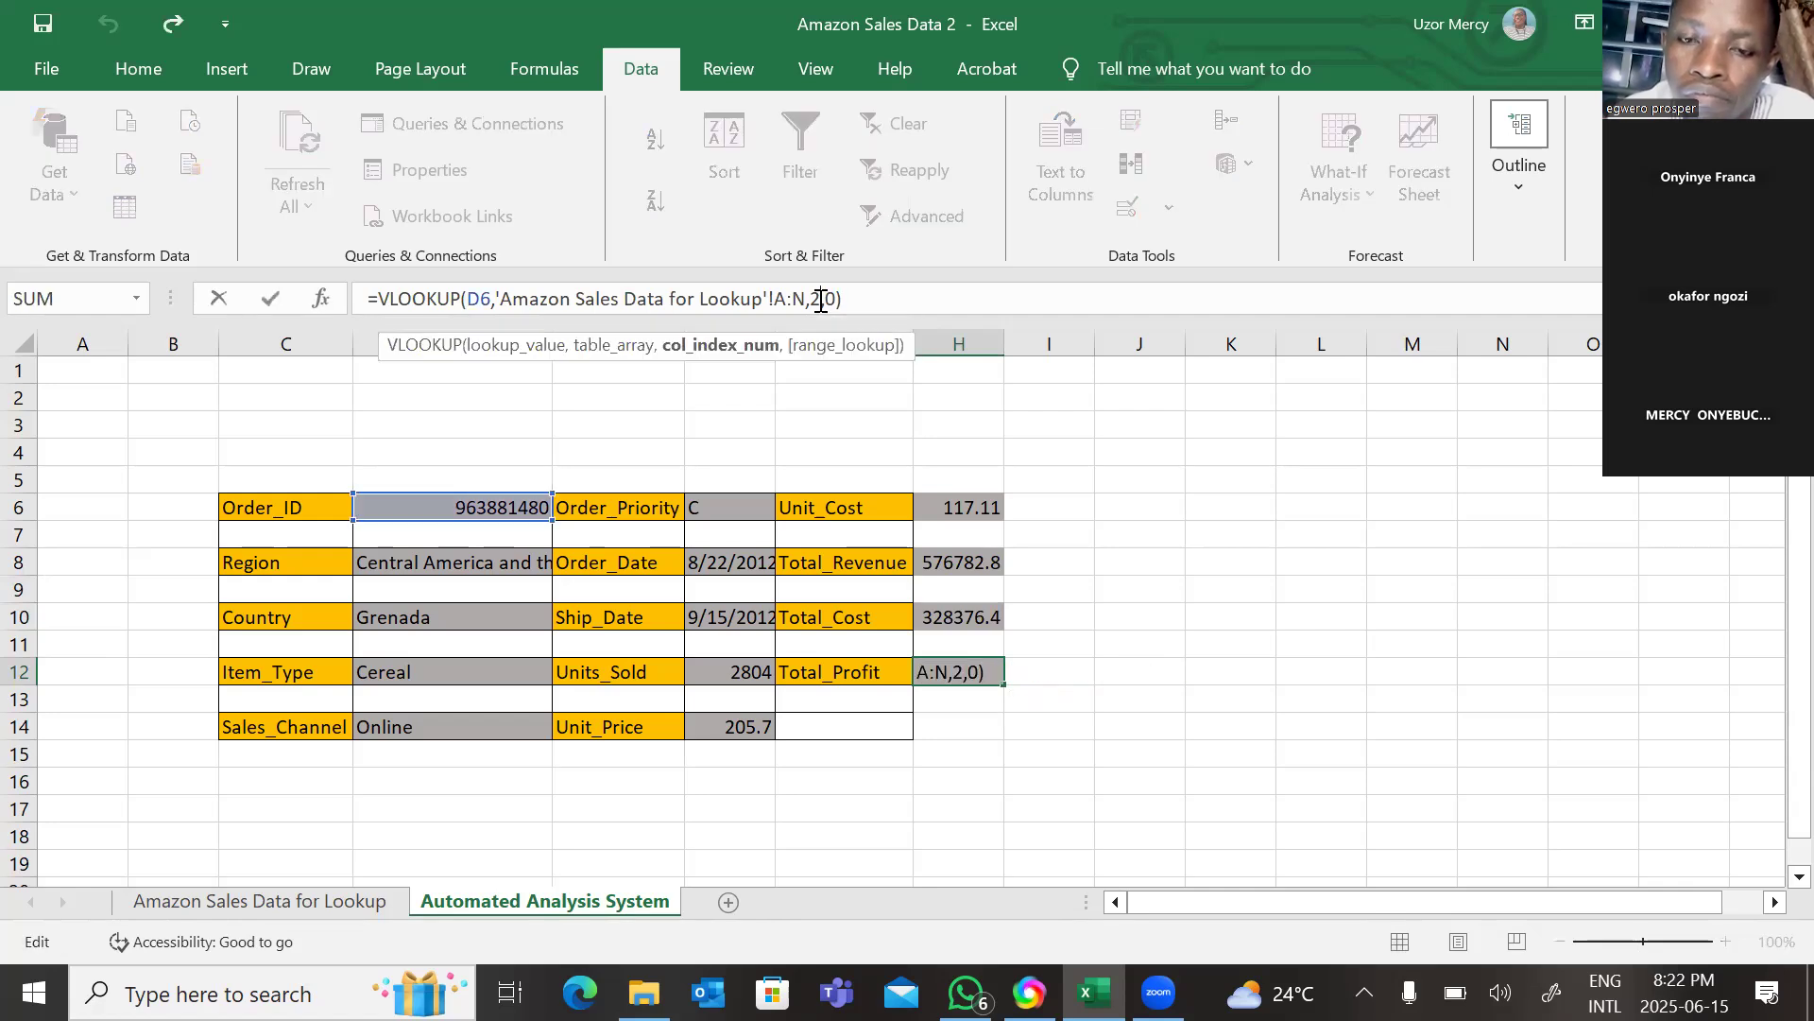
key("BackSpace")
type("14")
key("Return")
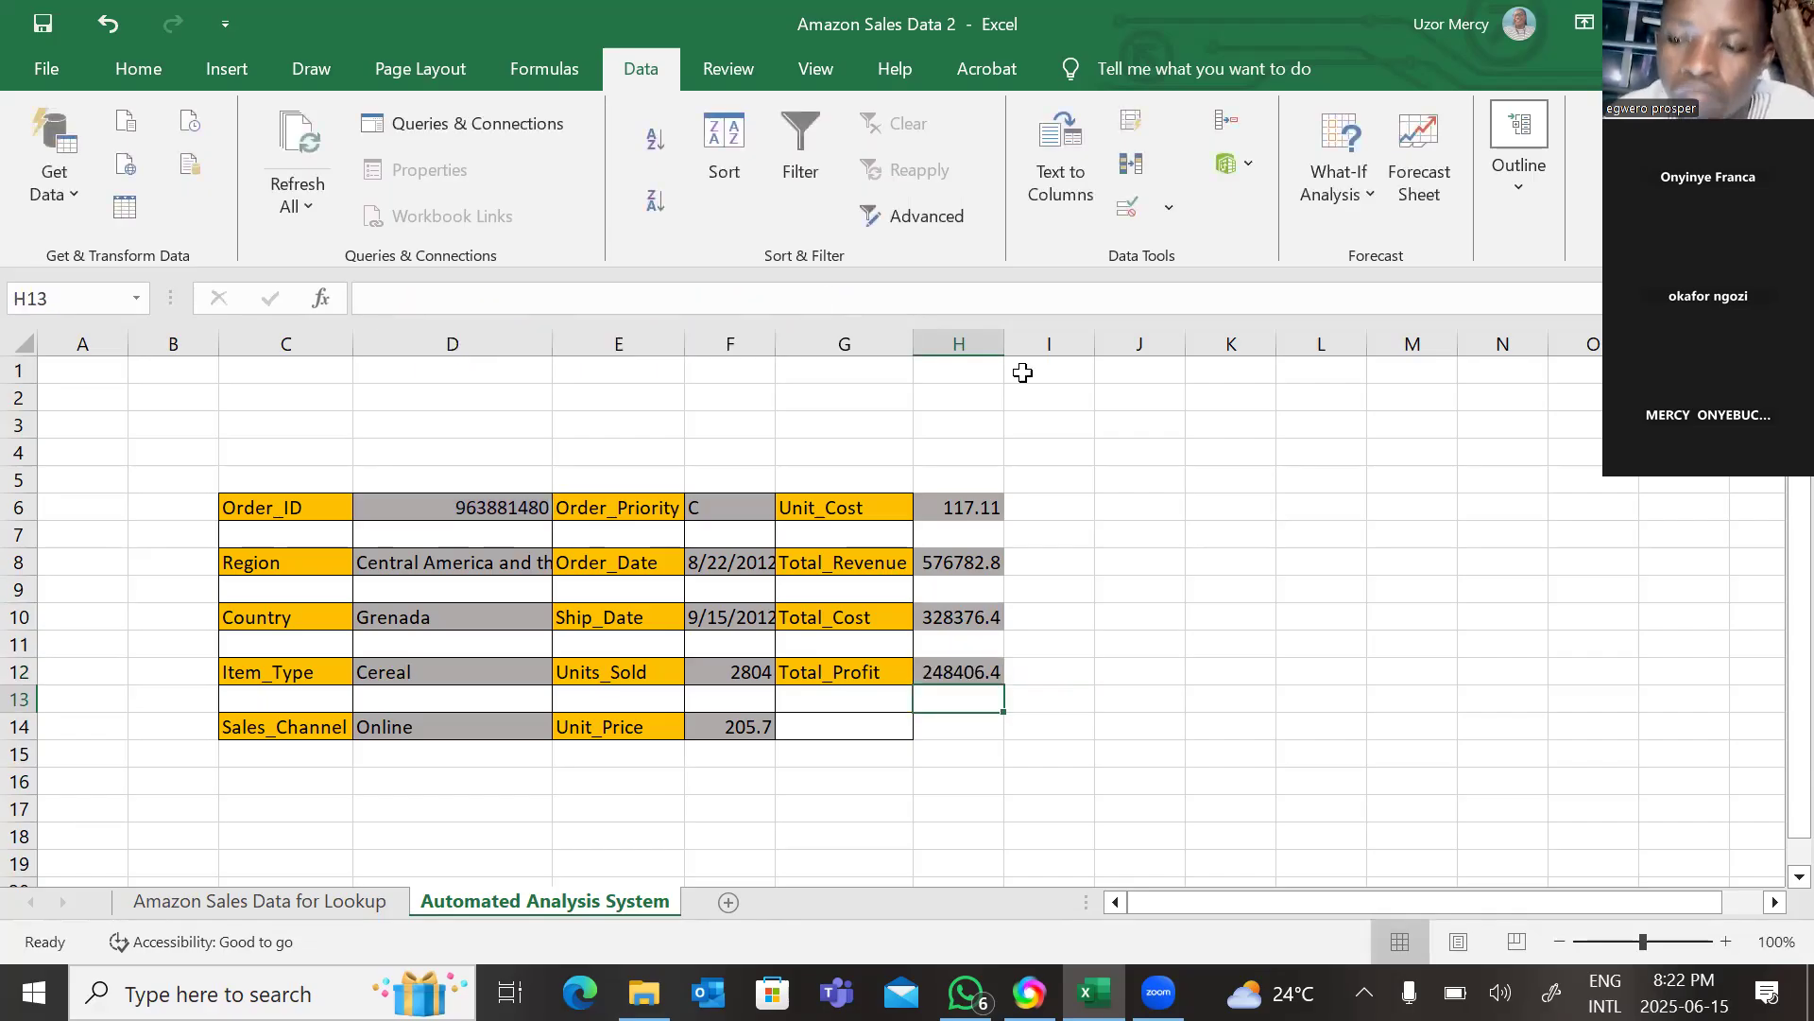
left_click(1184, 539)
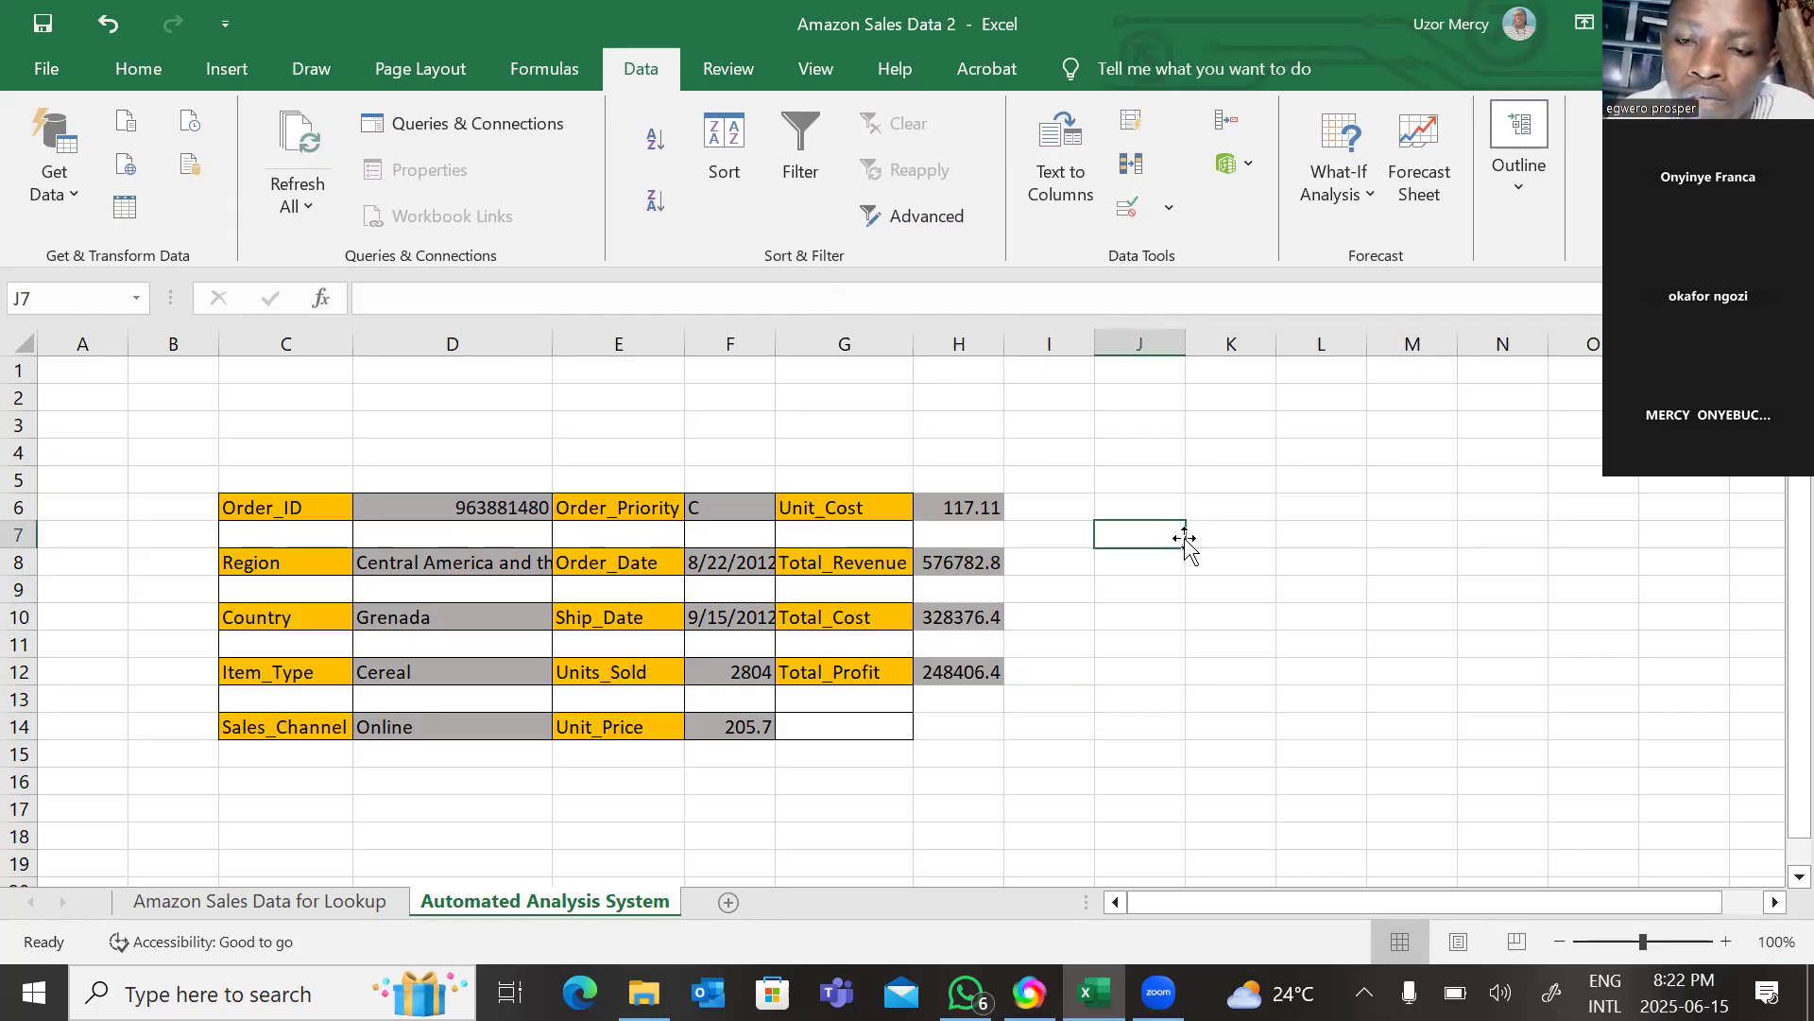
left_click(1189, 704)
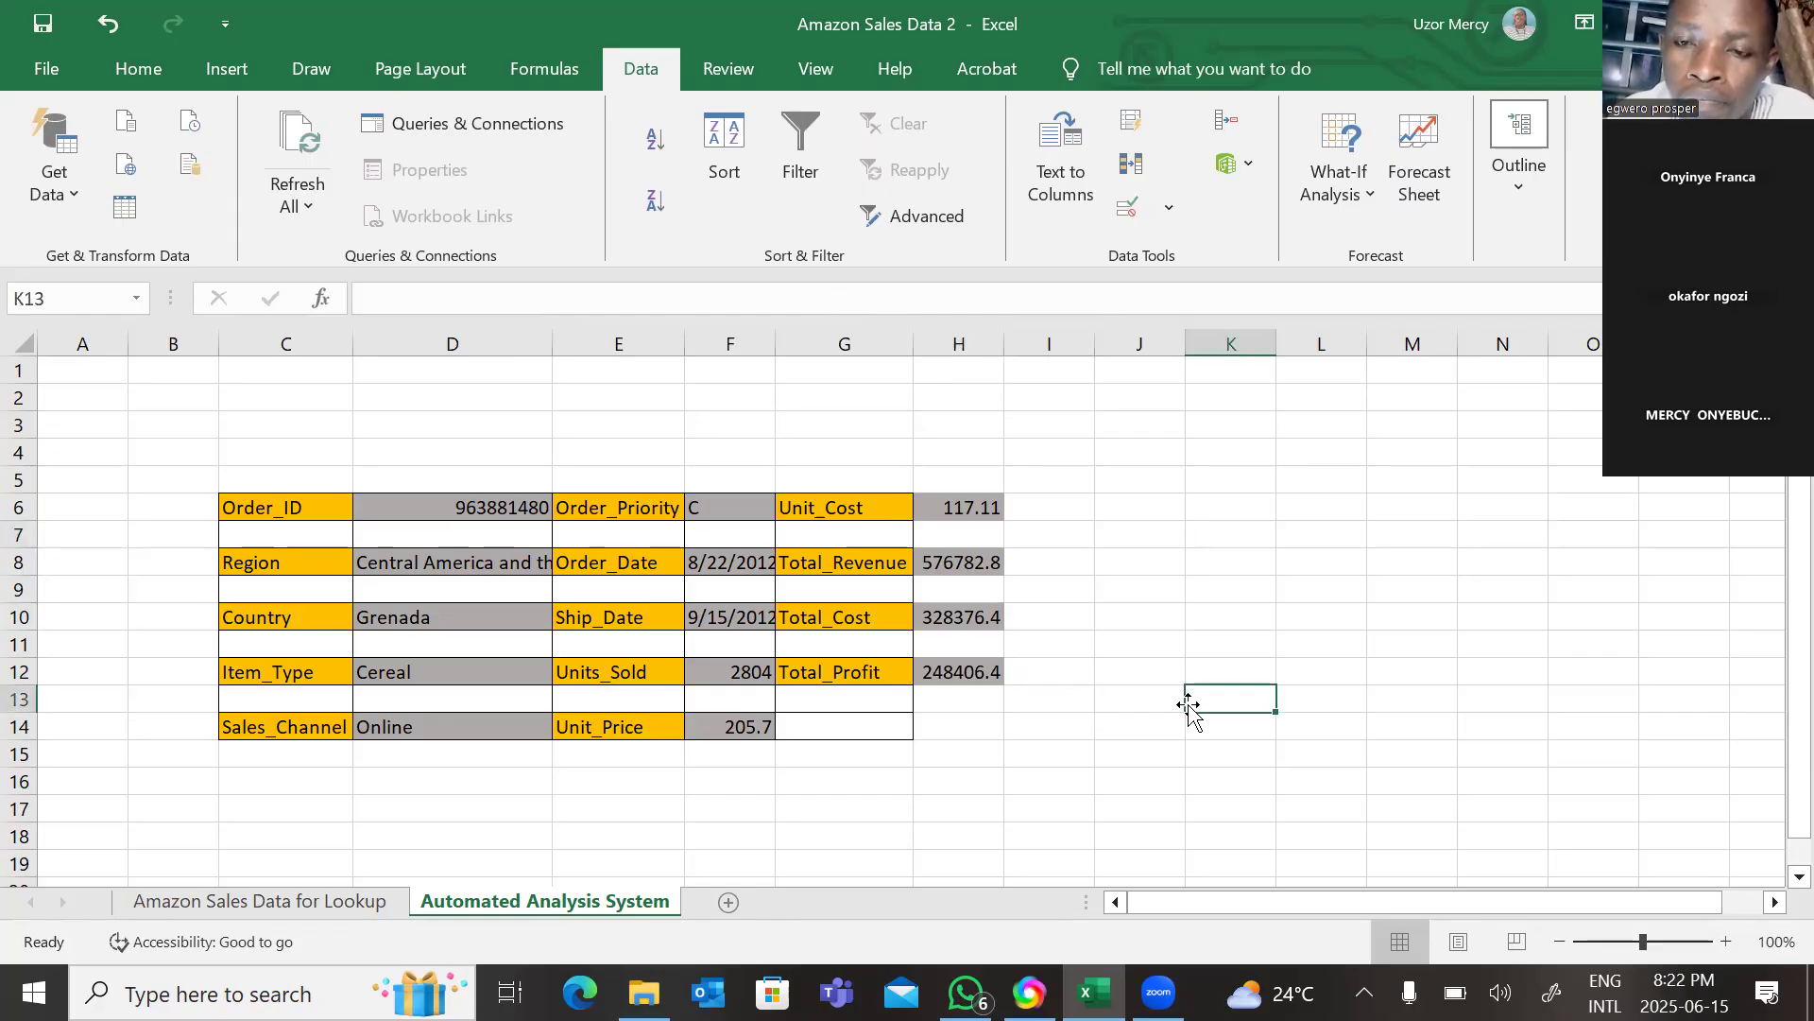
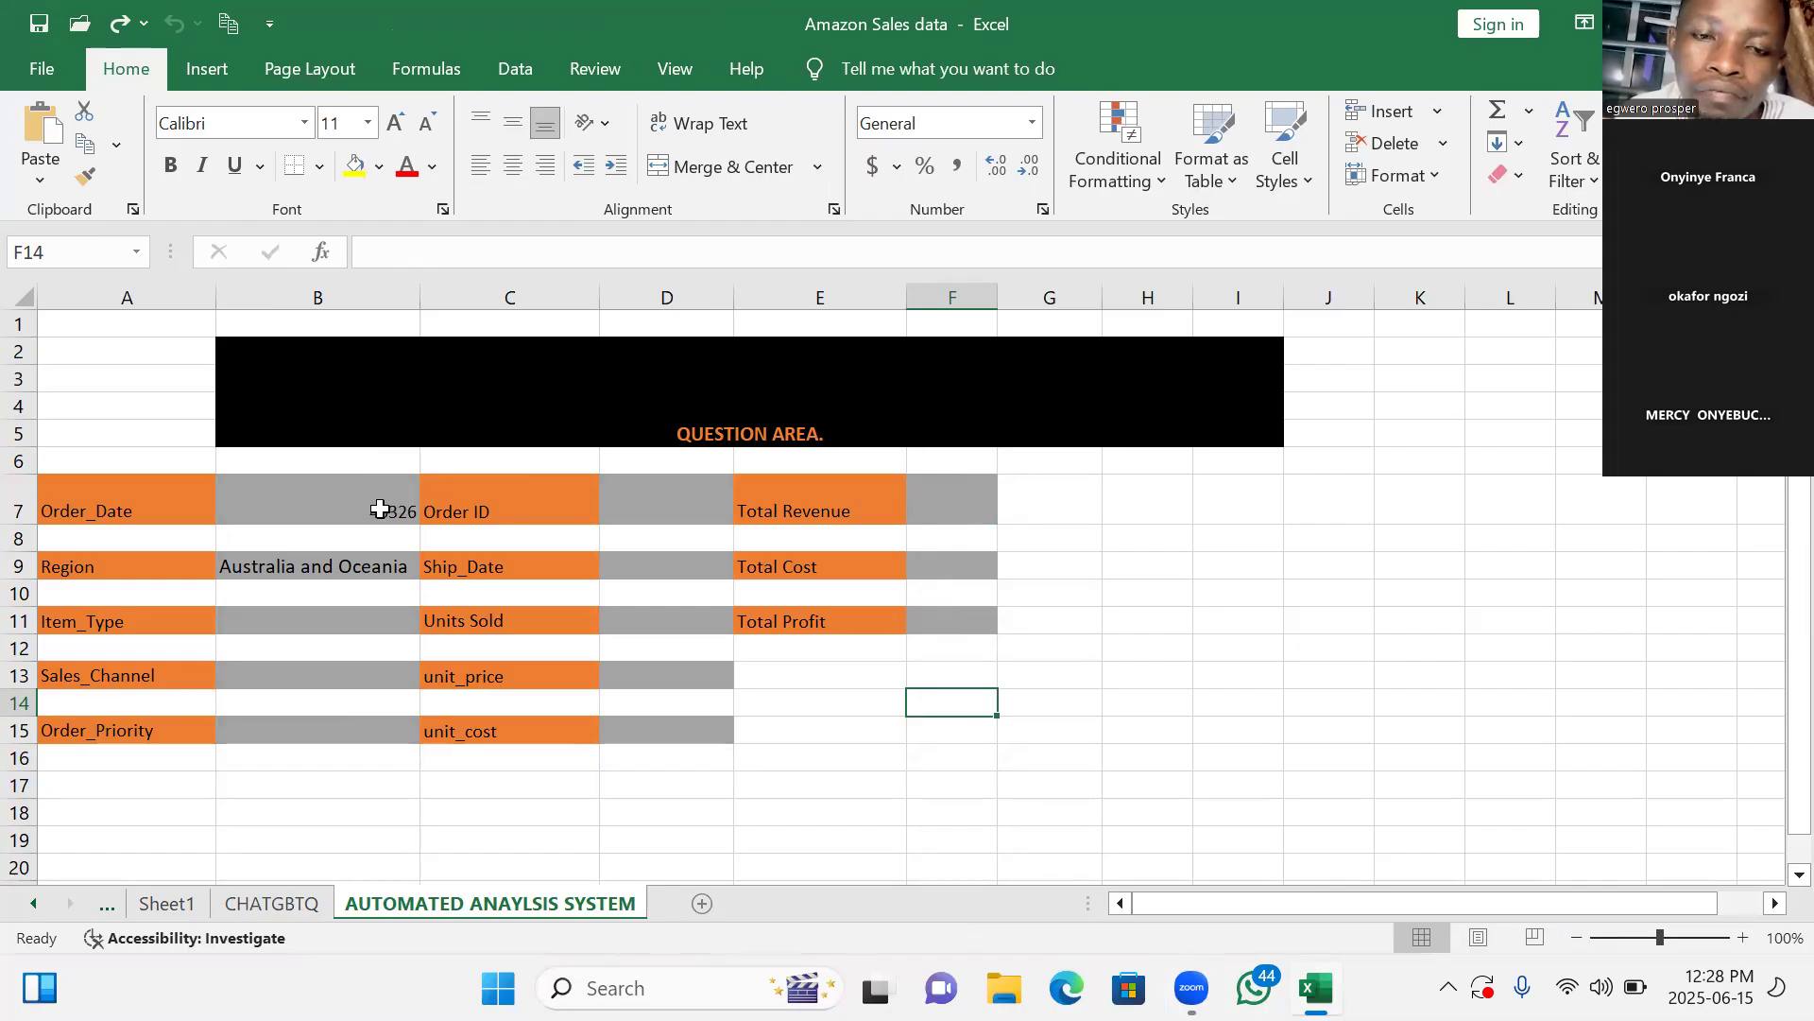
Format the Order_Date cell B7 with the *2012-03-14 date format so the serial number shows as a date.
left_click(379, 508)
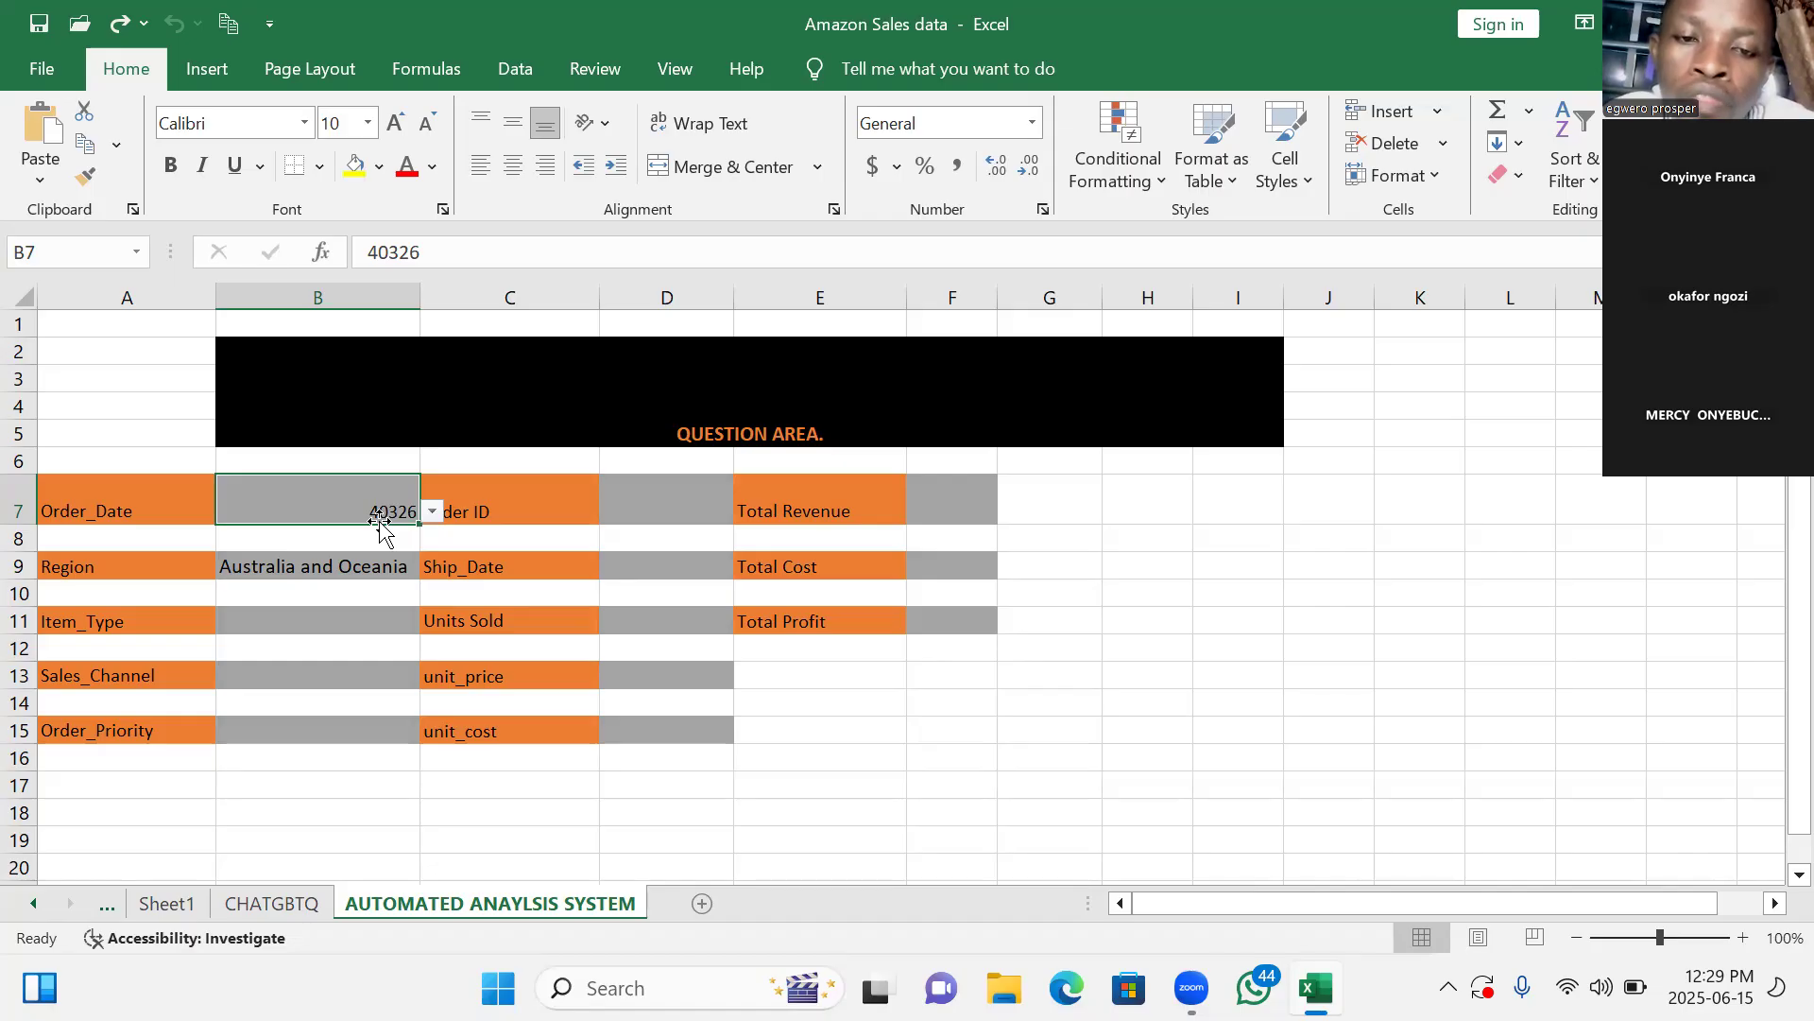
left_click(433, 513)
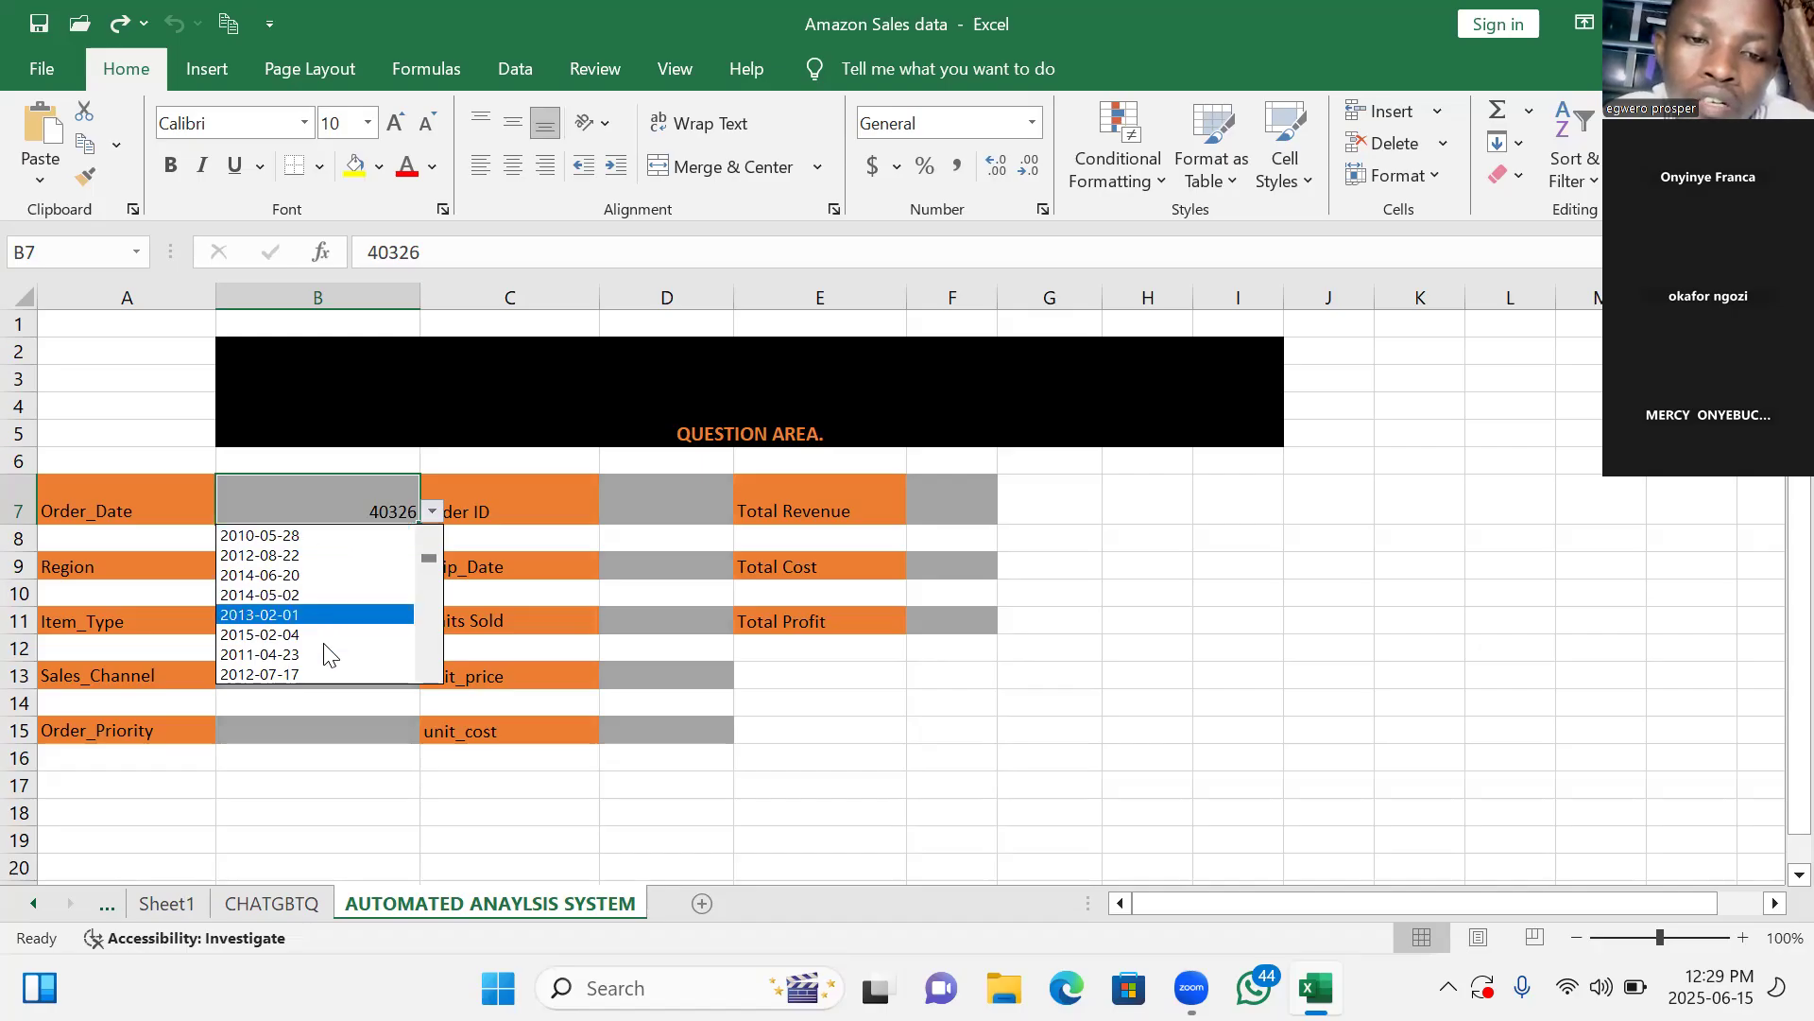
left_click(431, 513)
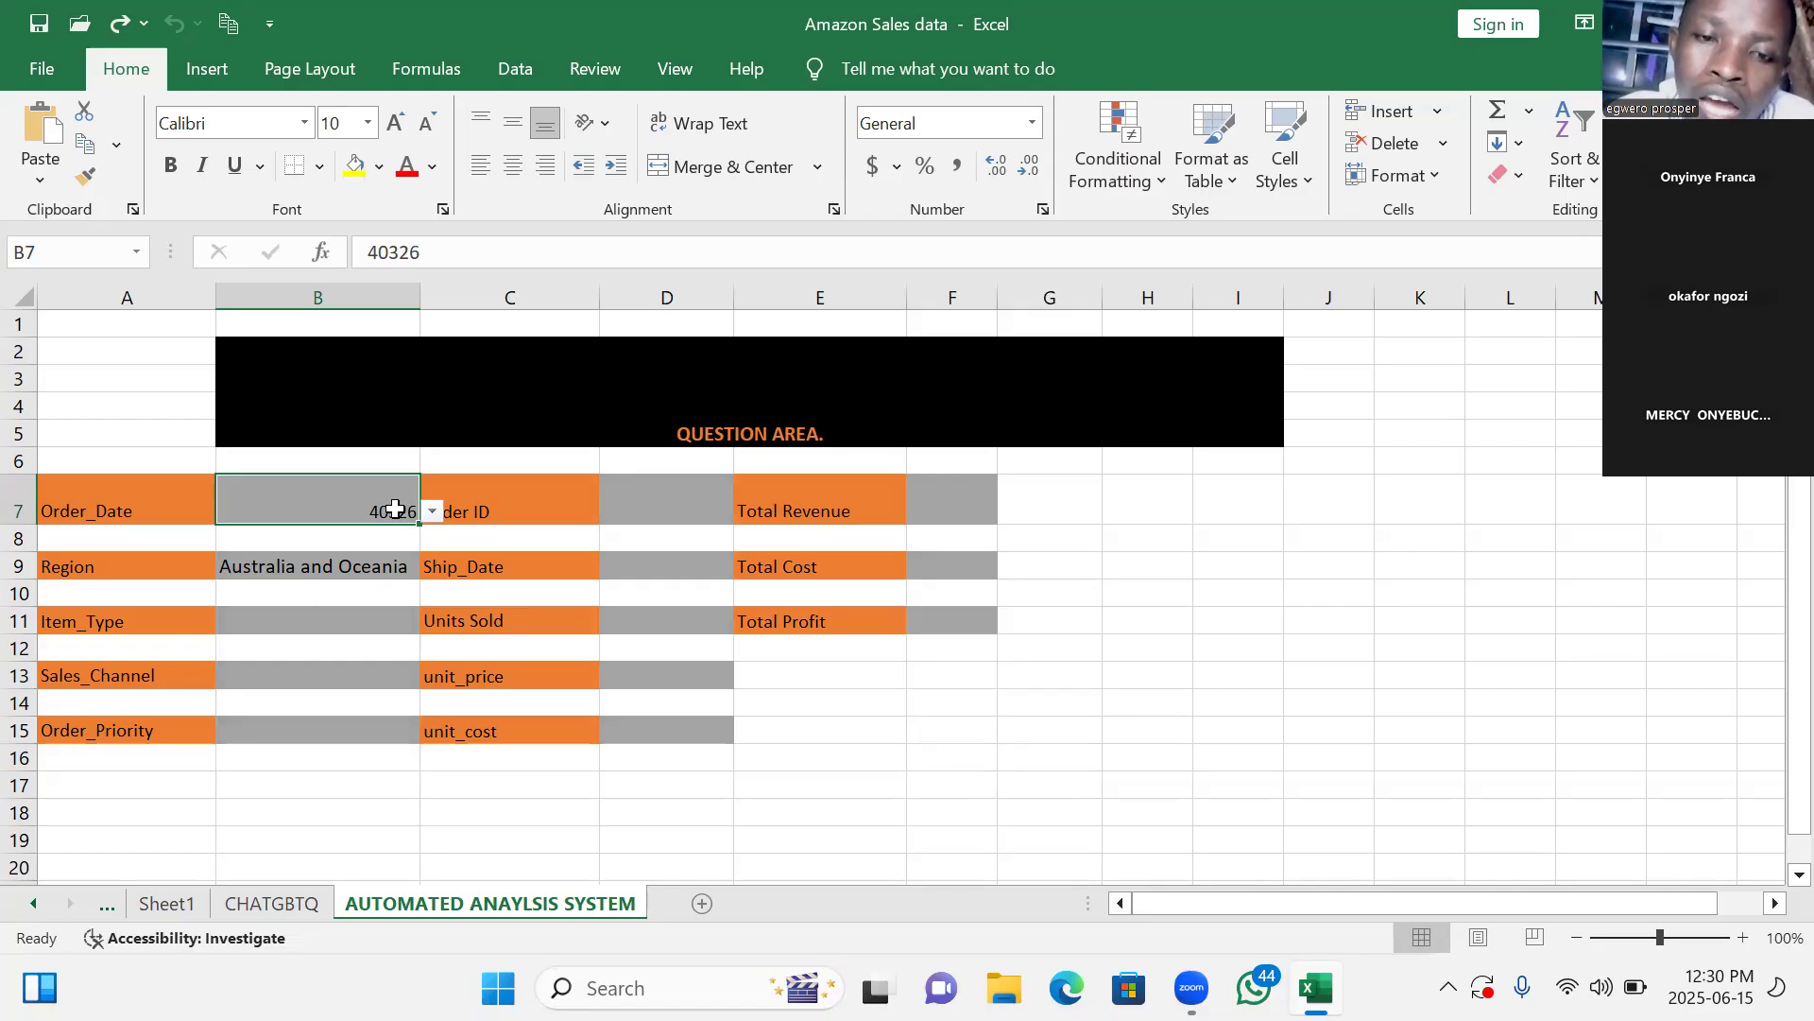
right_click(395, 509)
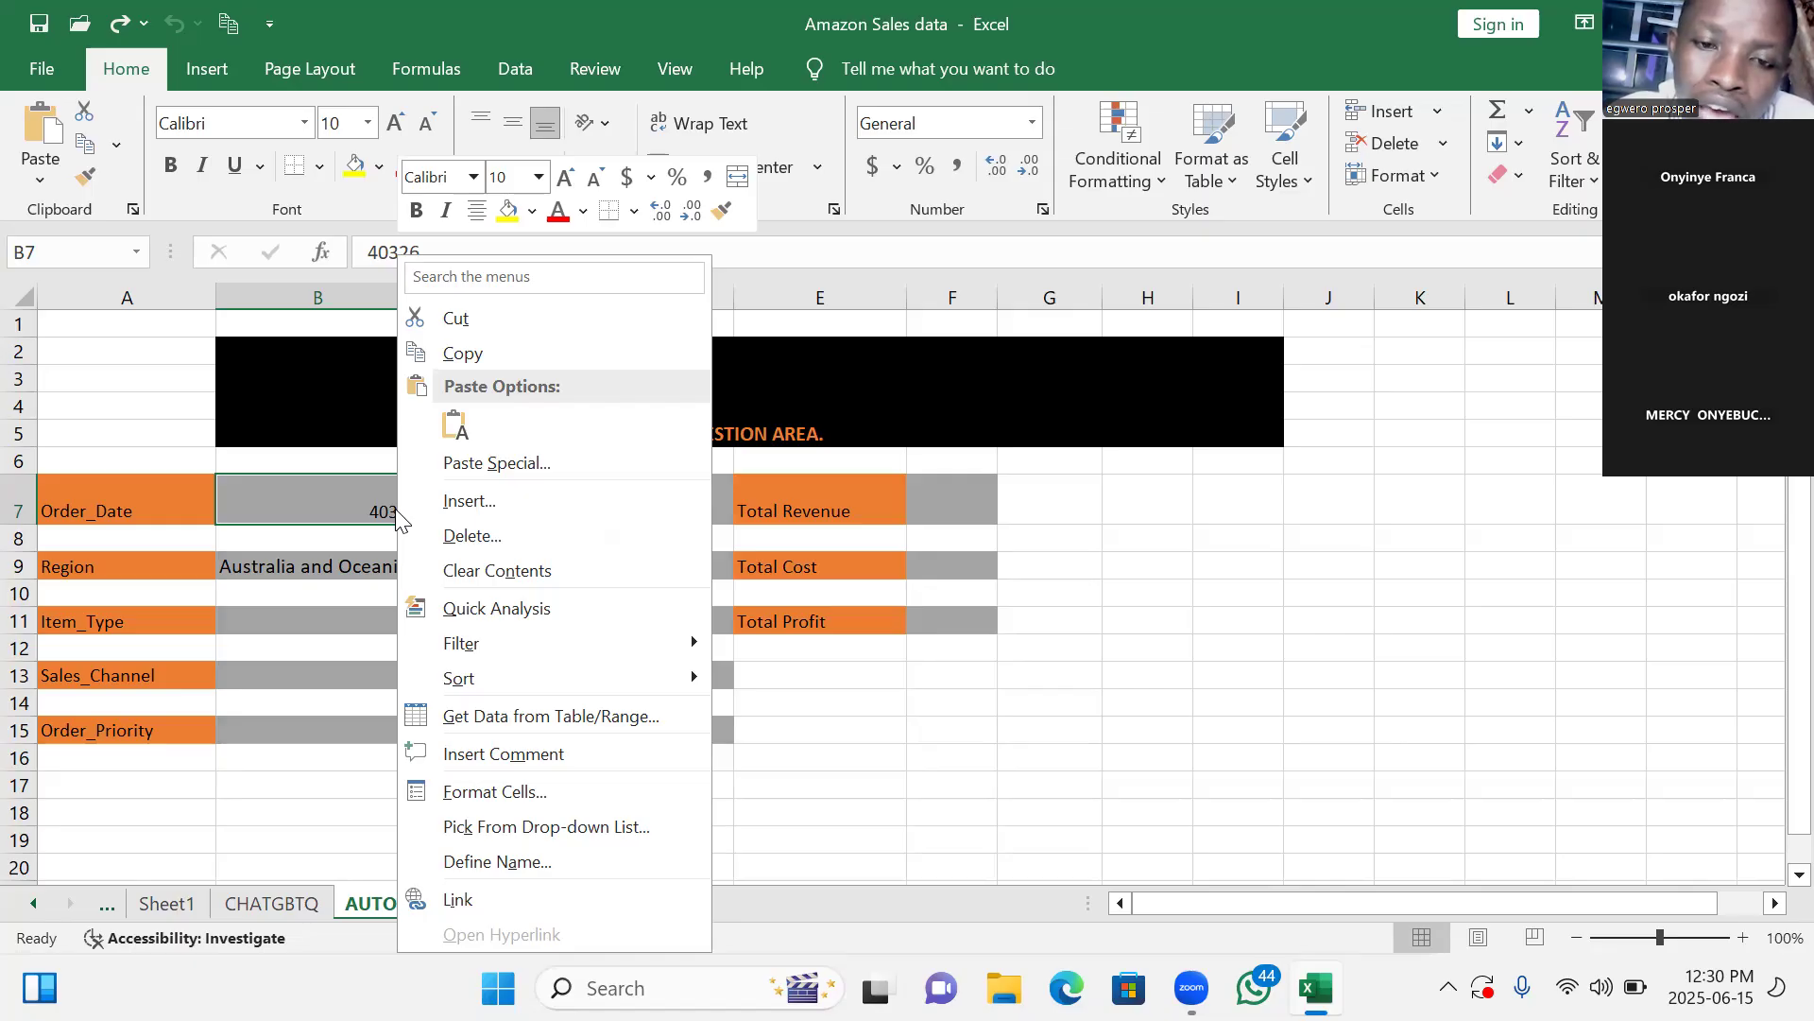
left_click(507, 796)
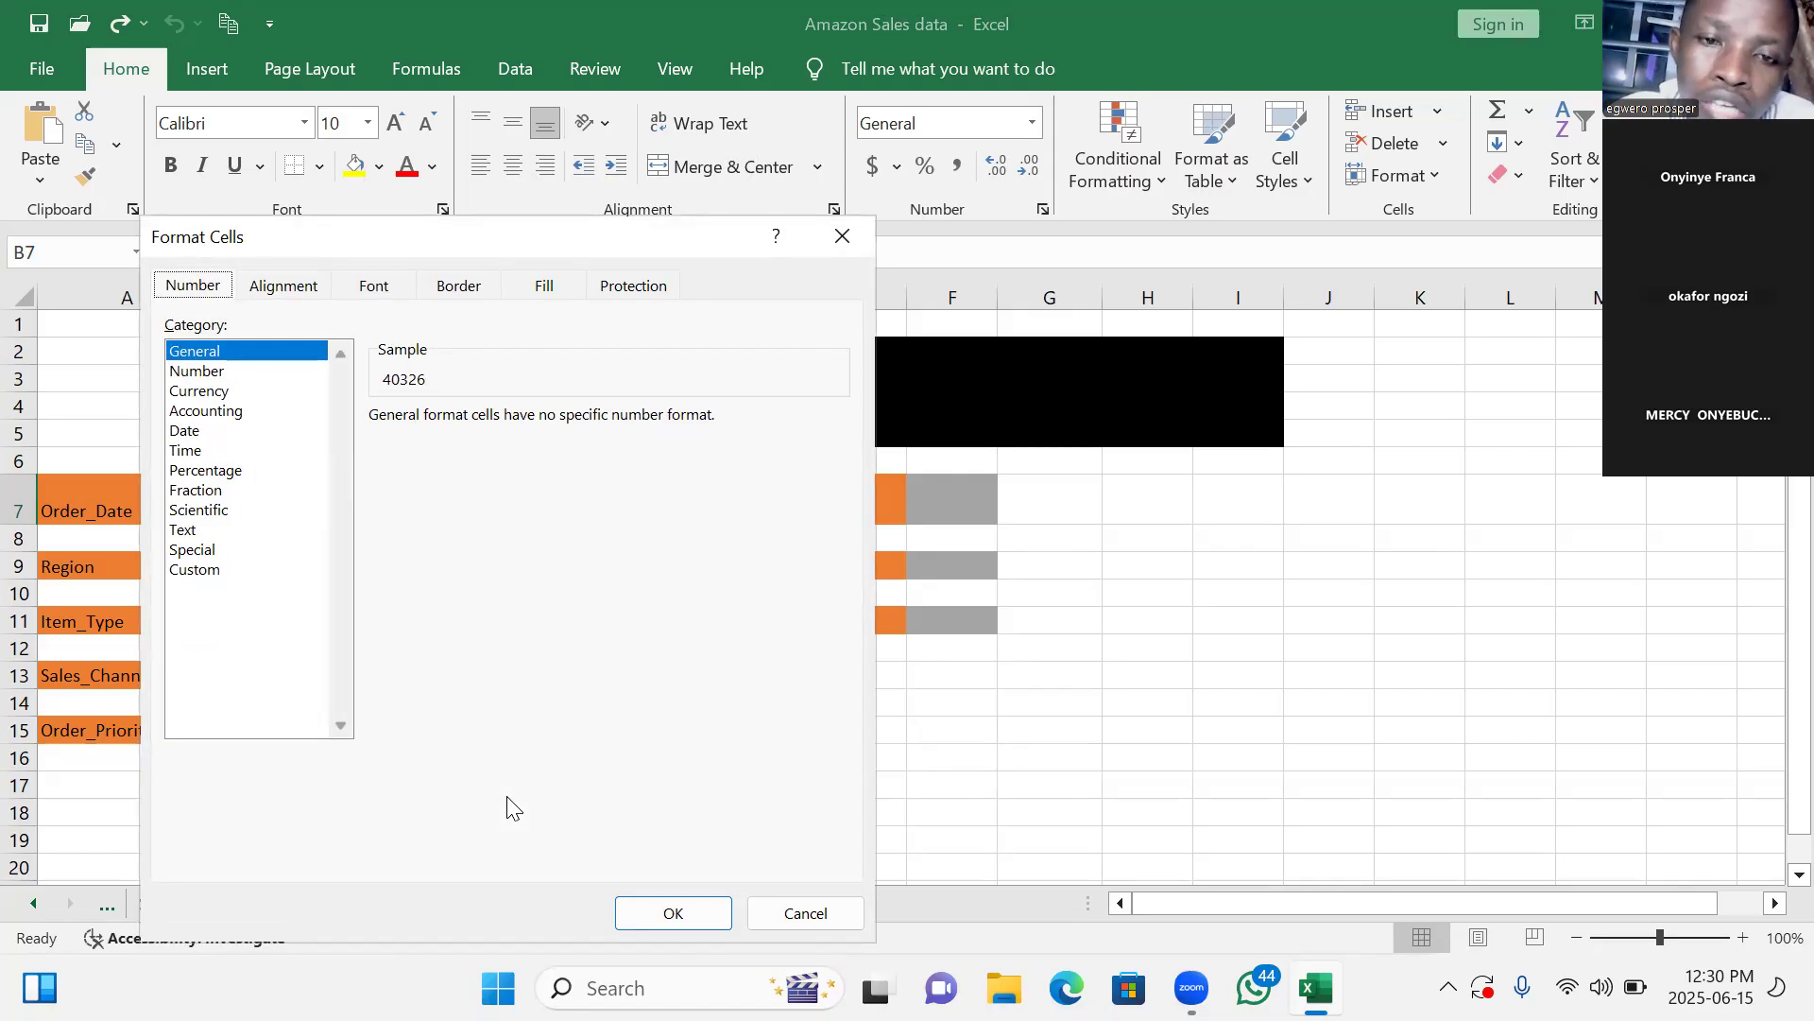
left_click(184, 433)
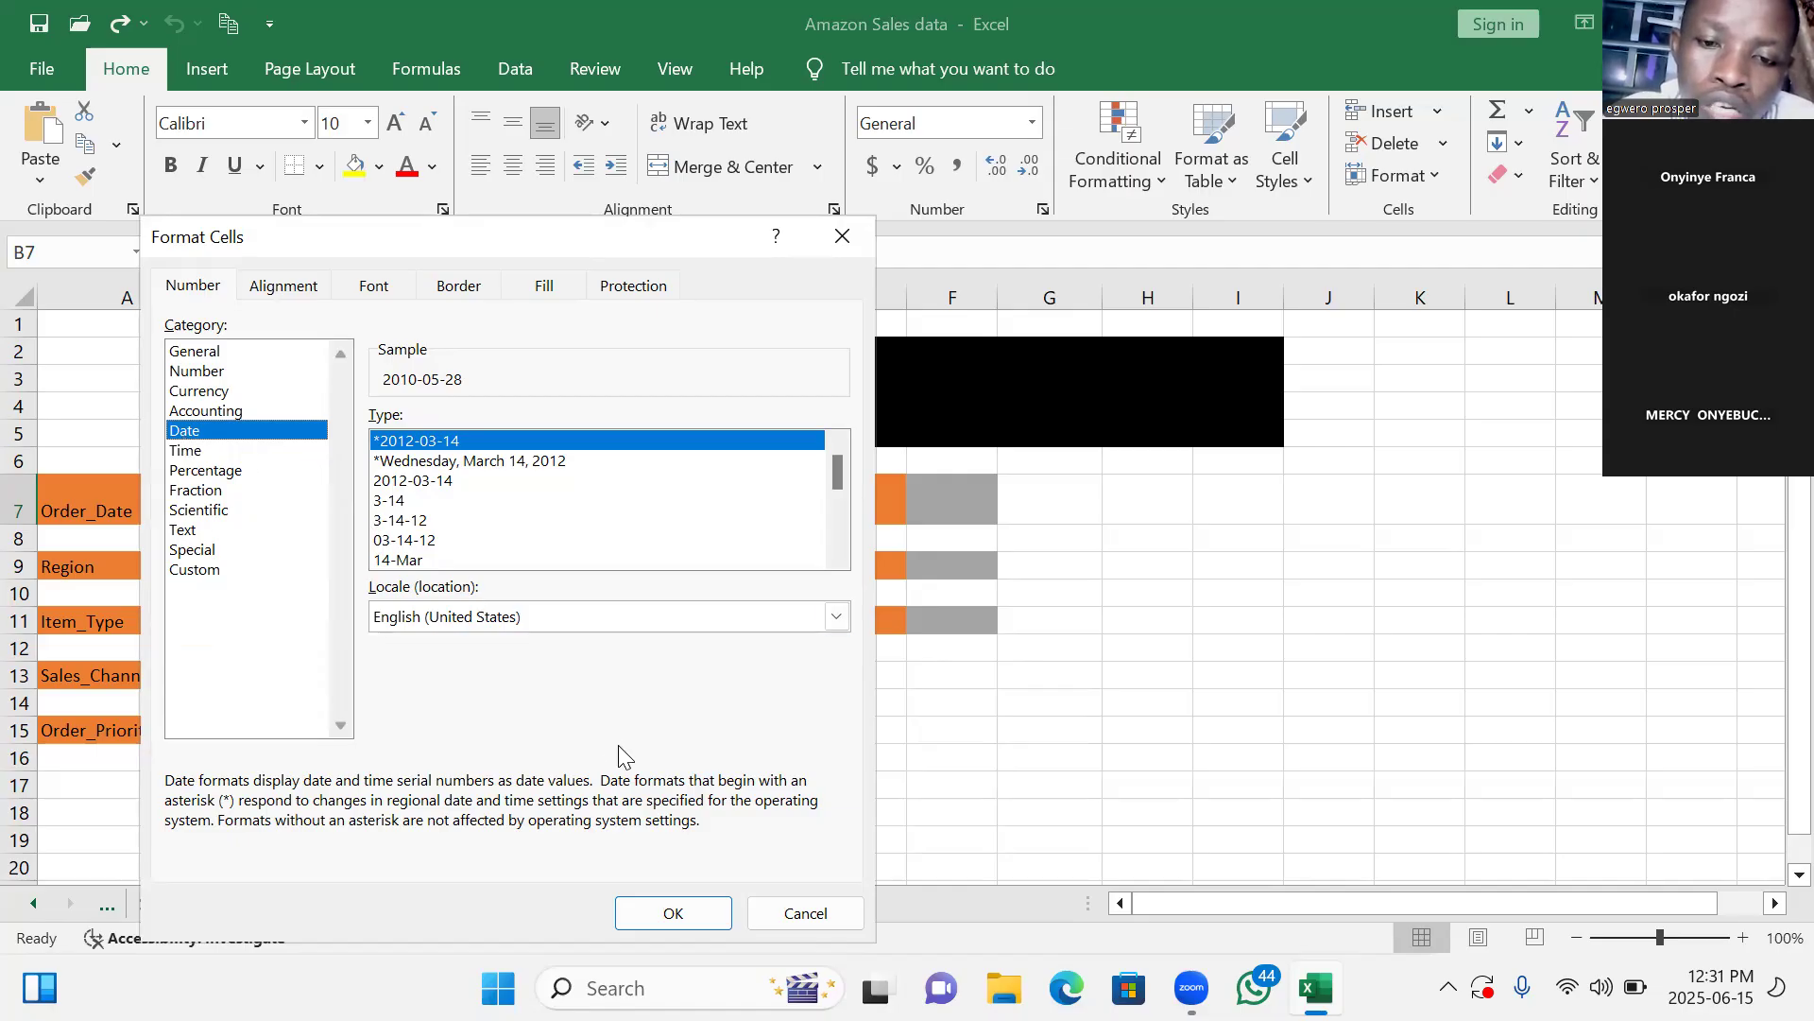
left_click(674, 912)
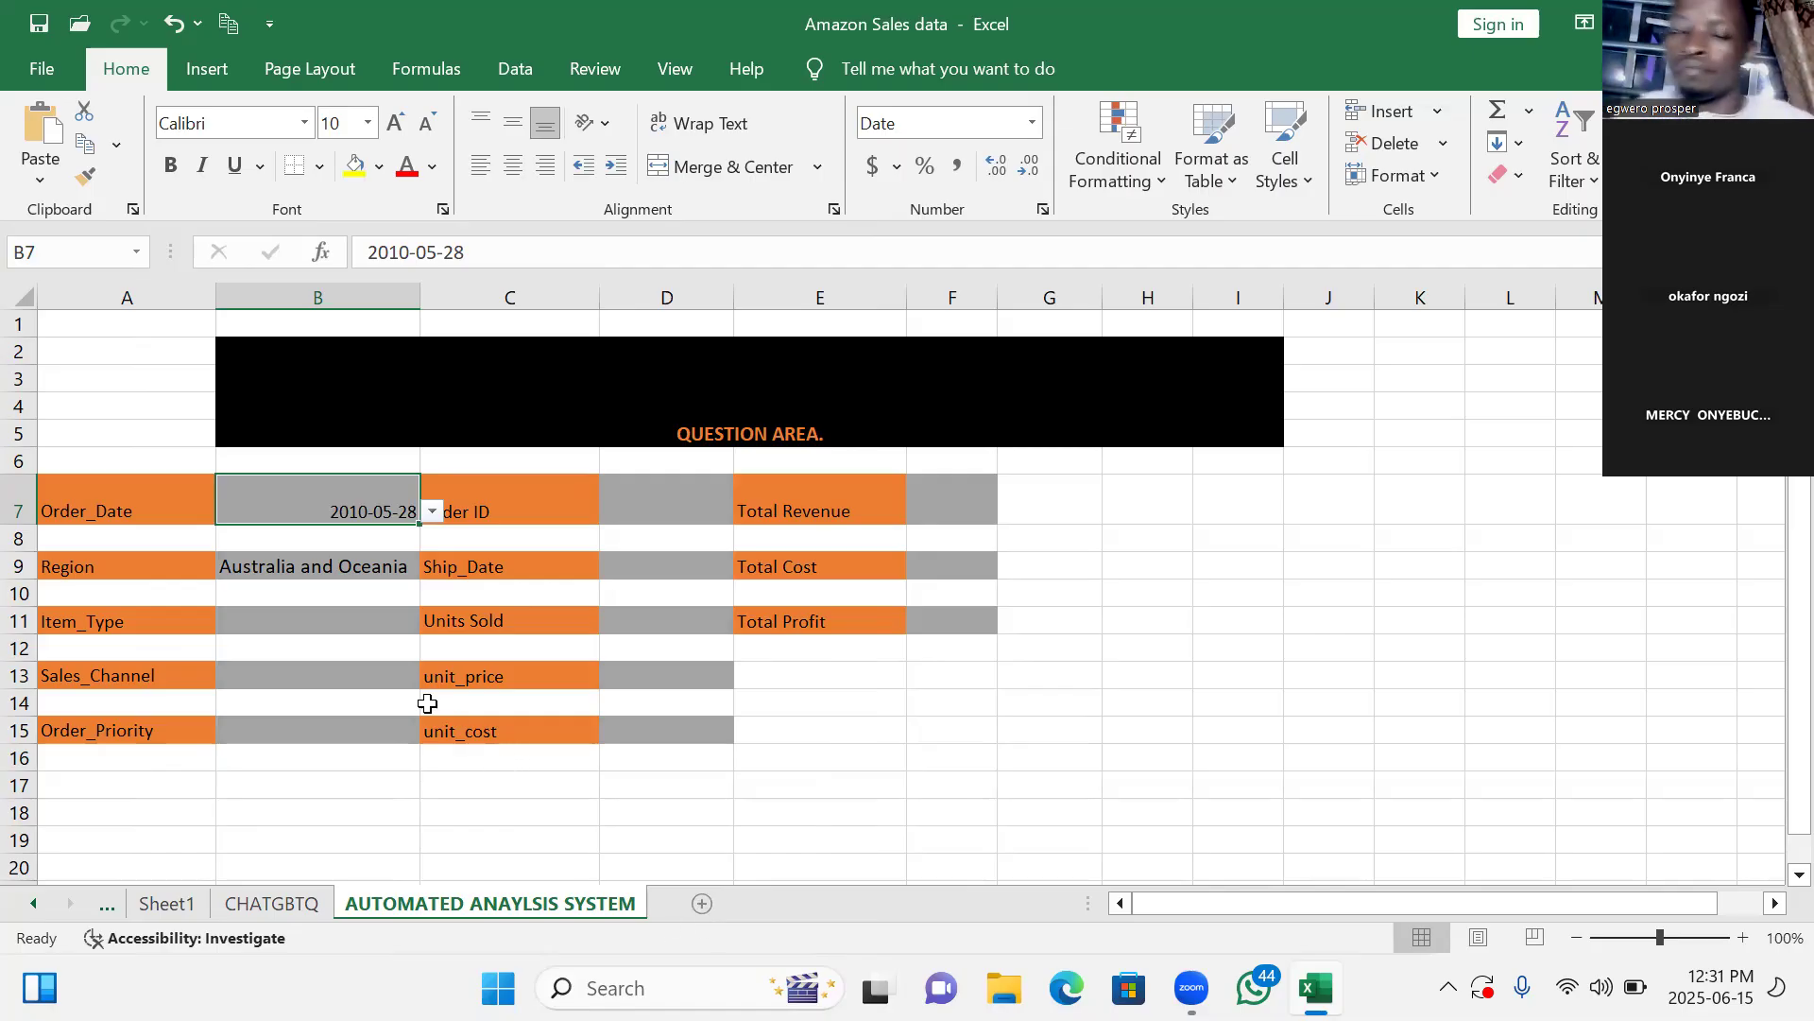
left_click(368, 568)
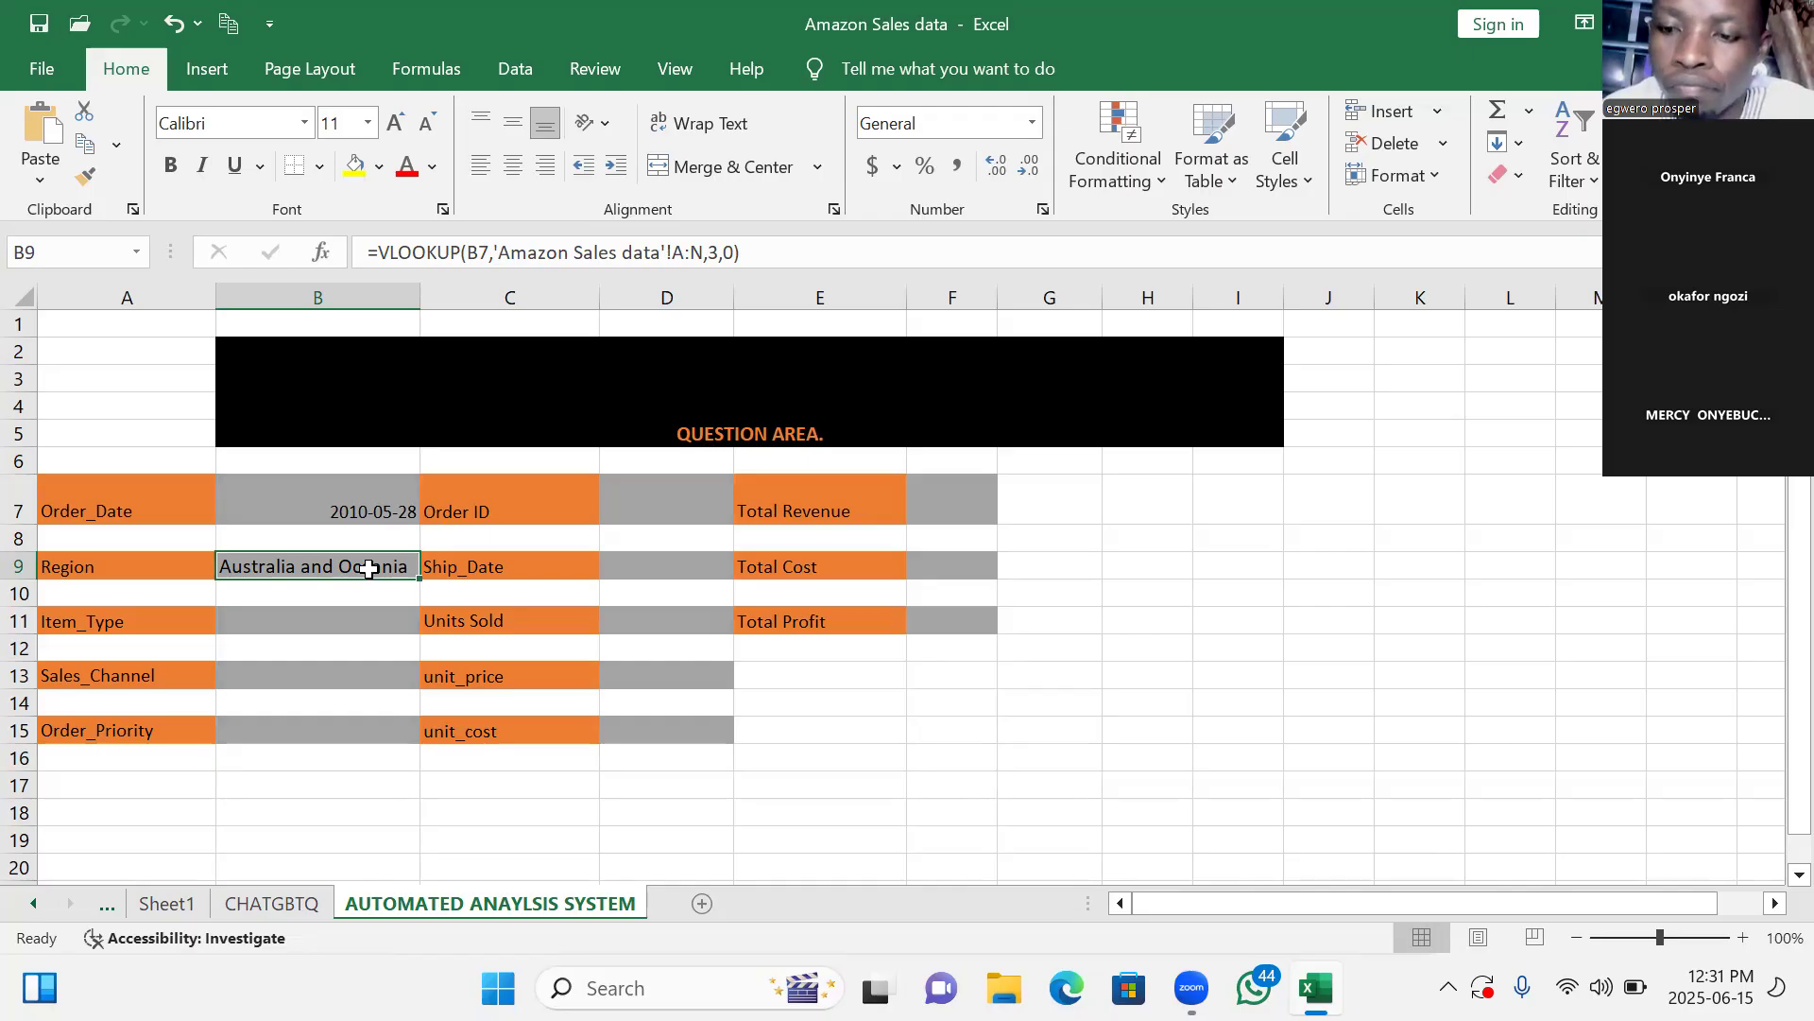
left_click_drag(368, 568, 583, 632)
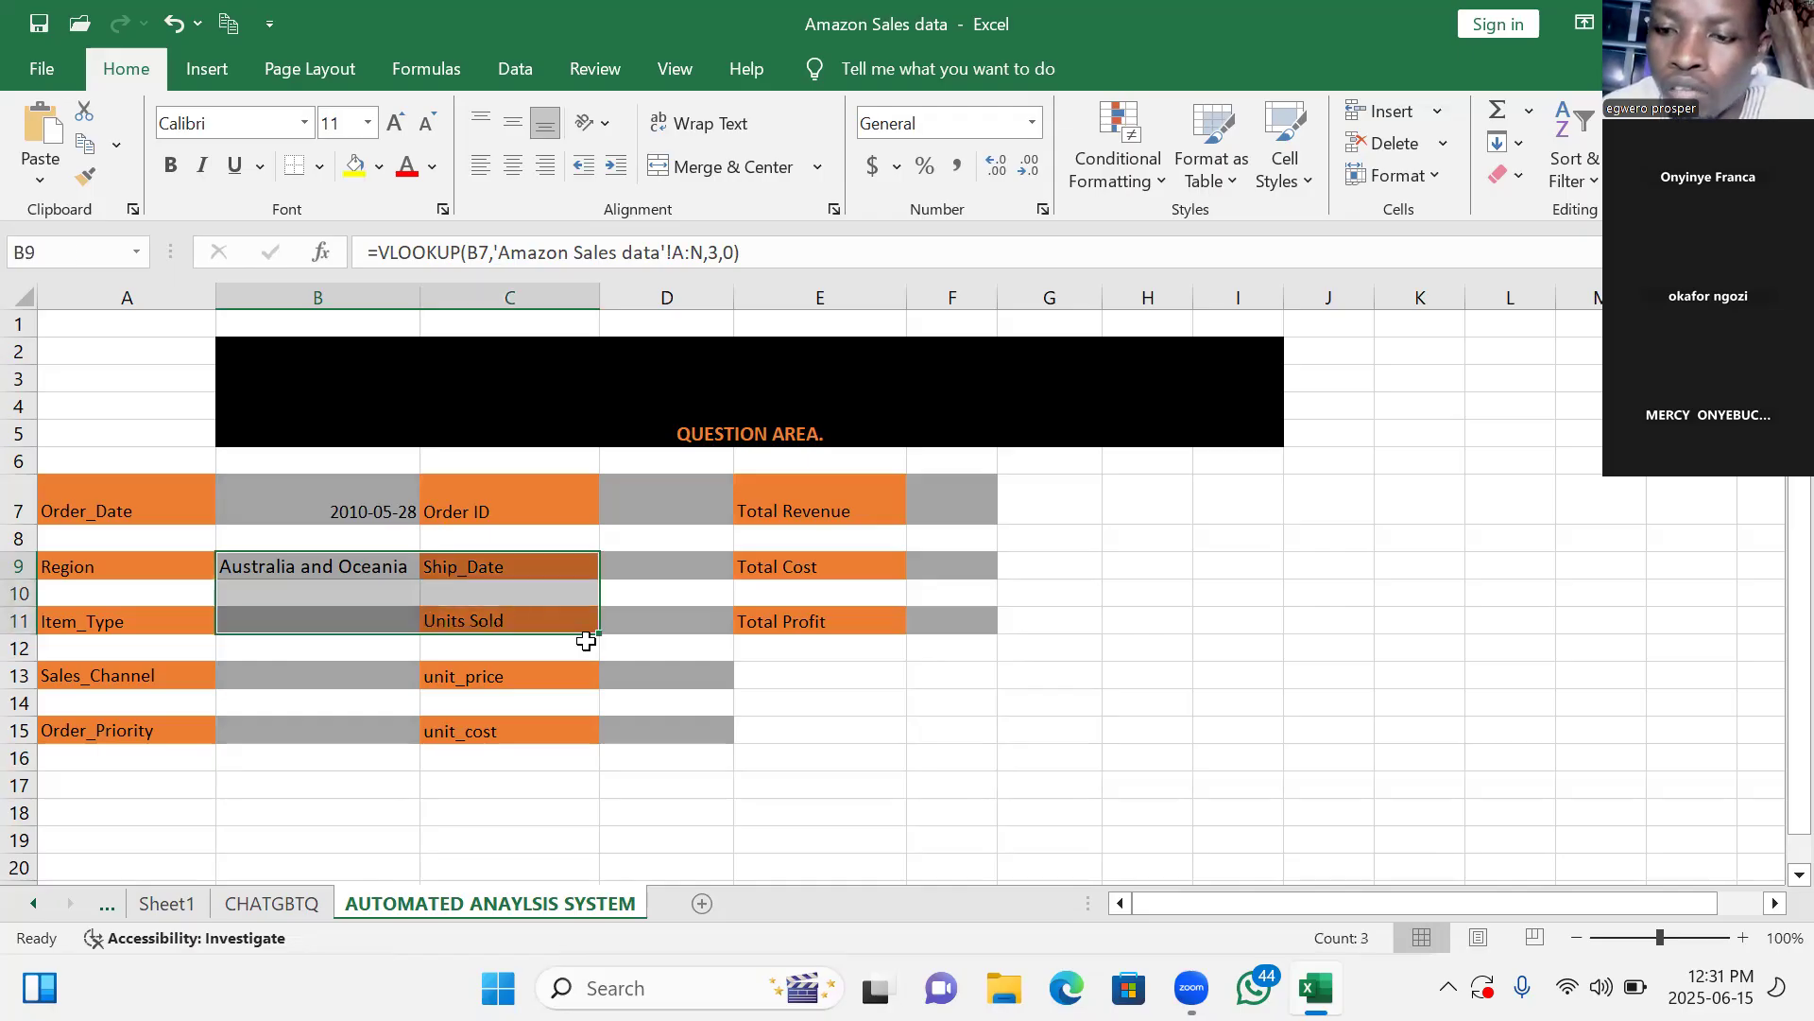
left_click(1051, 675)
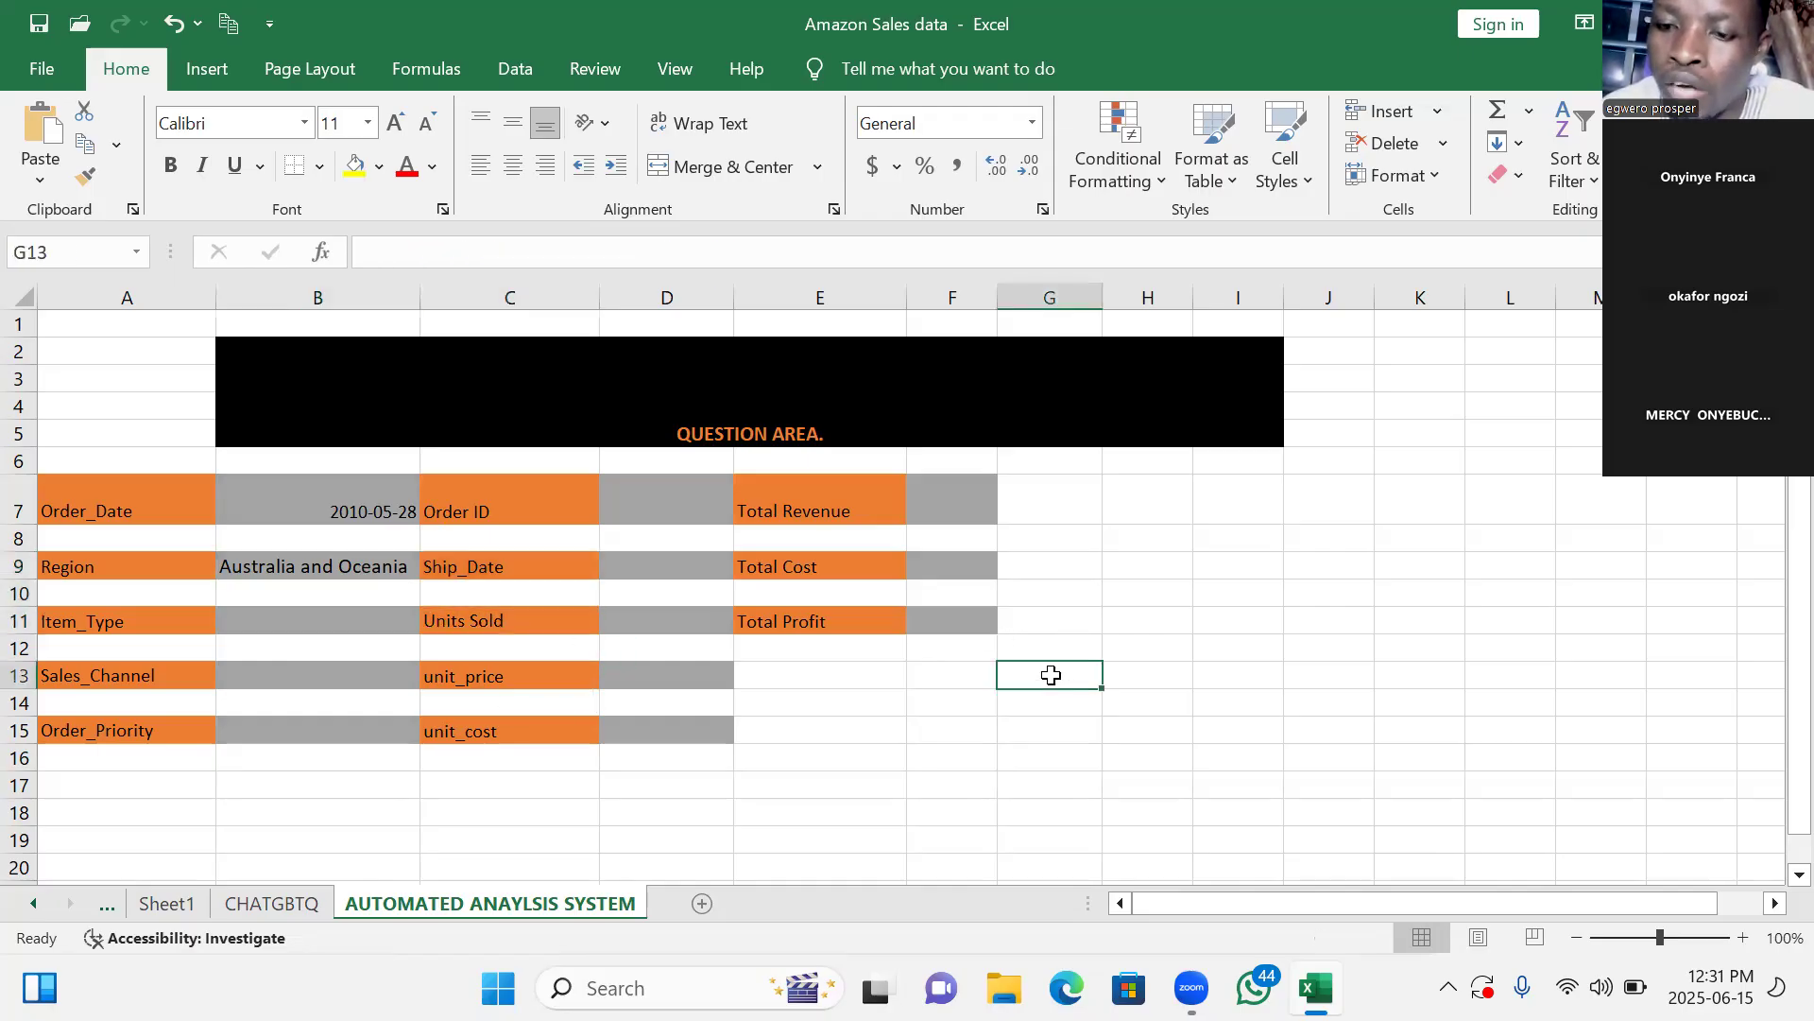